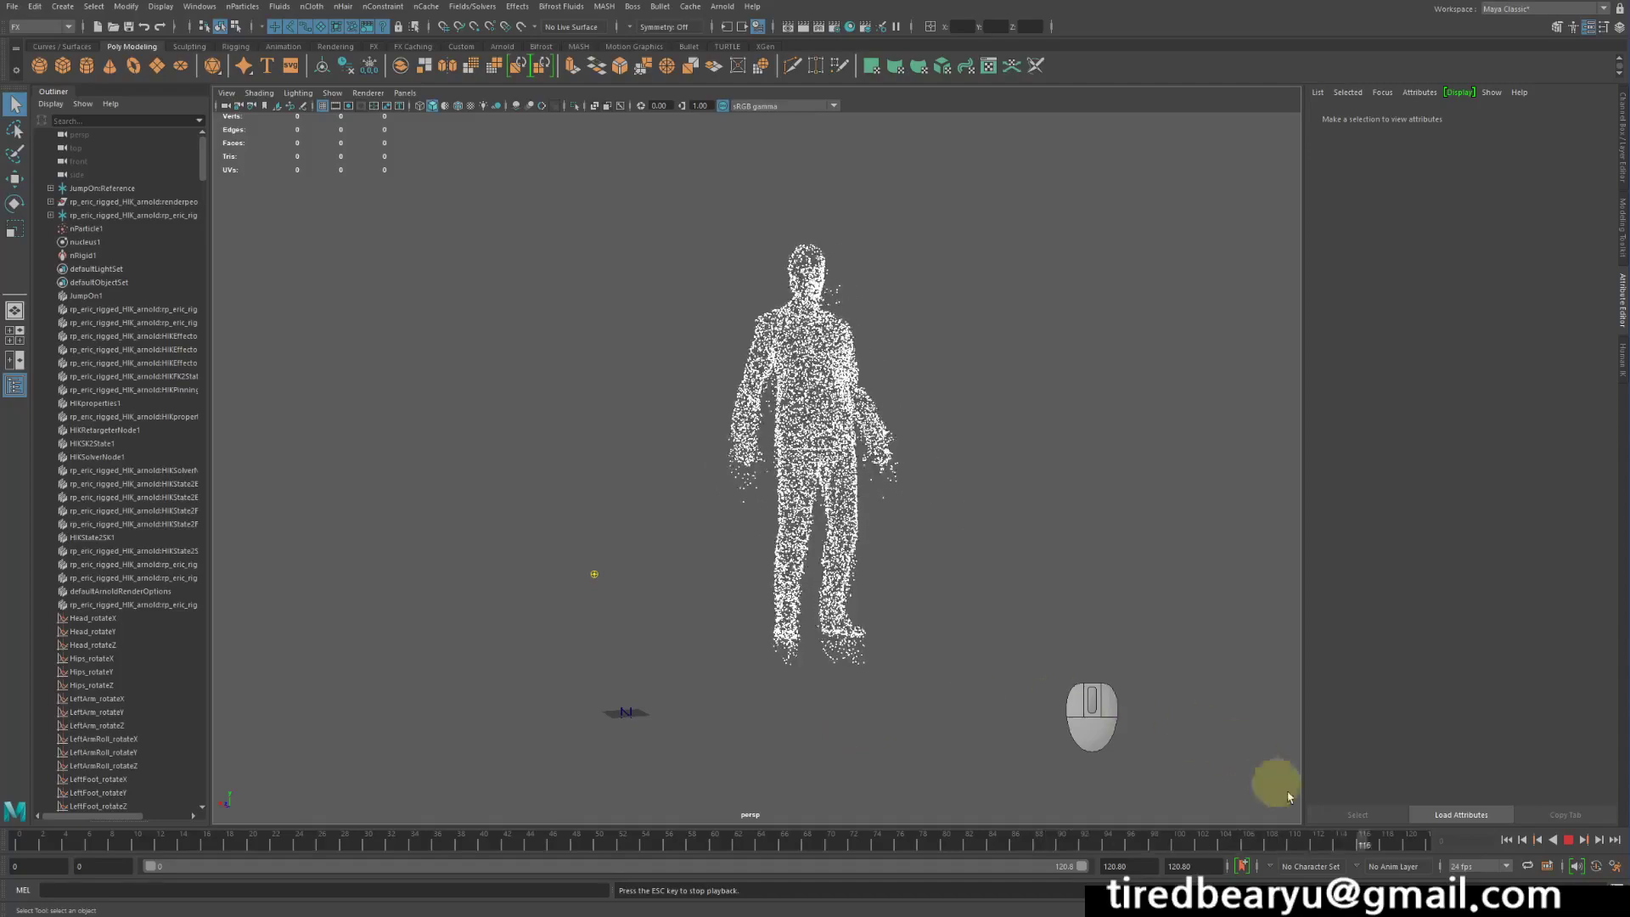
- Stop playback, move to frame 43, and delete the simulation cache of the nParticle1 particles
left_click(1570, 839)
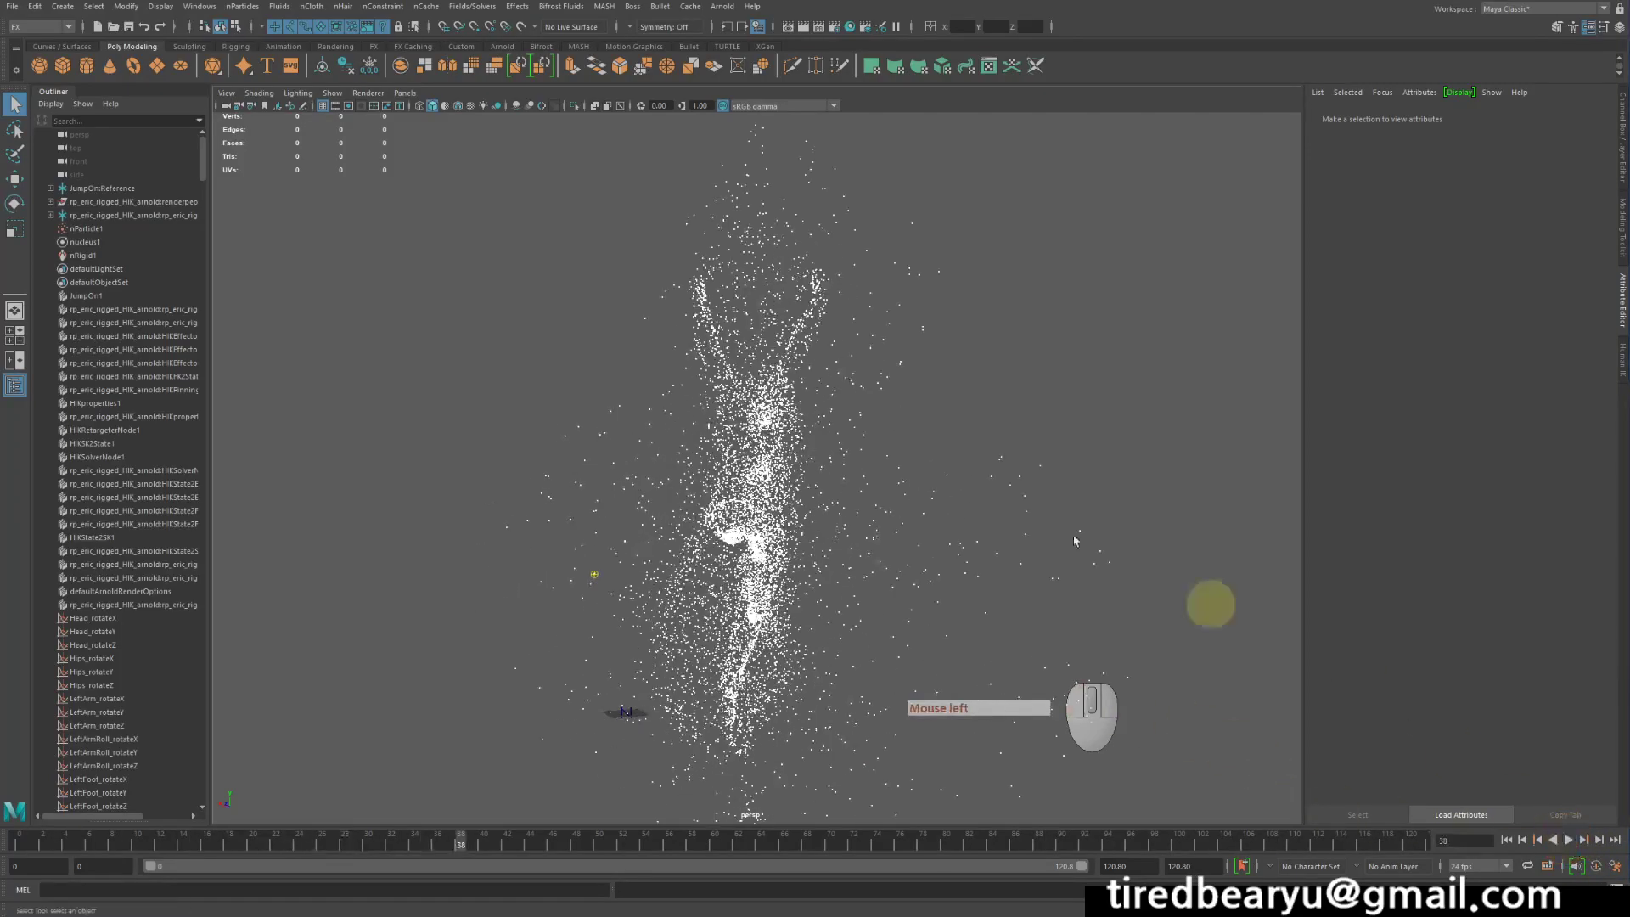
left_click_drag(409, 852, 516, 819)
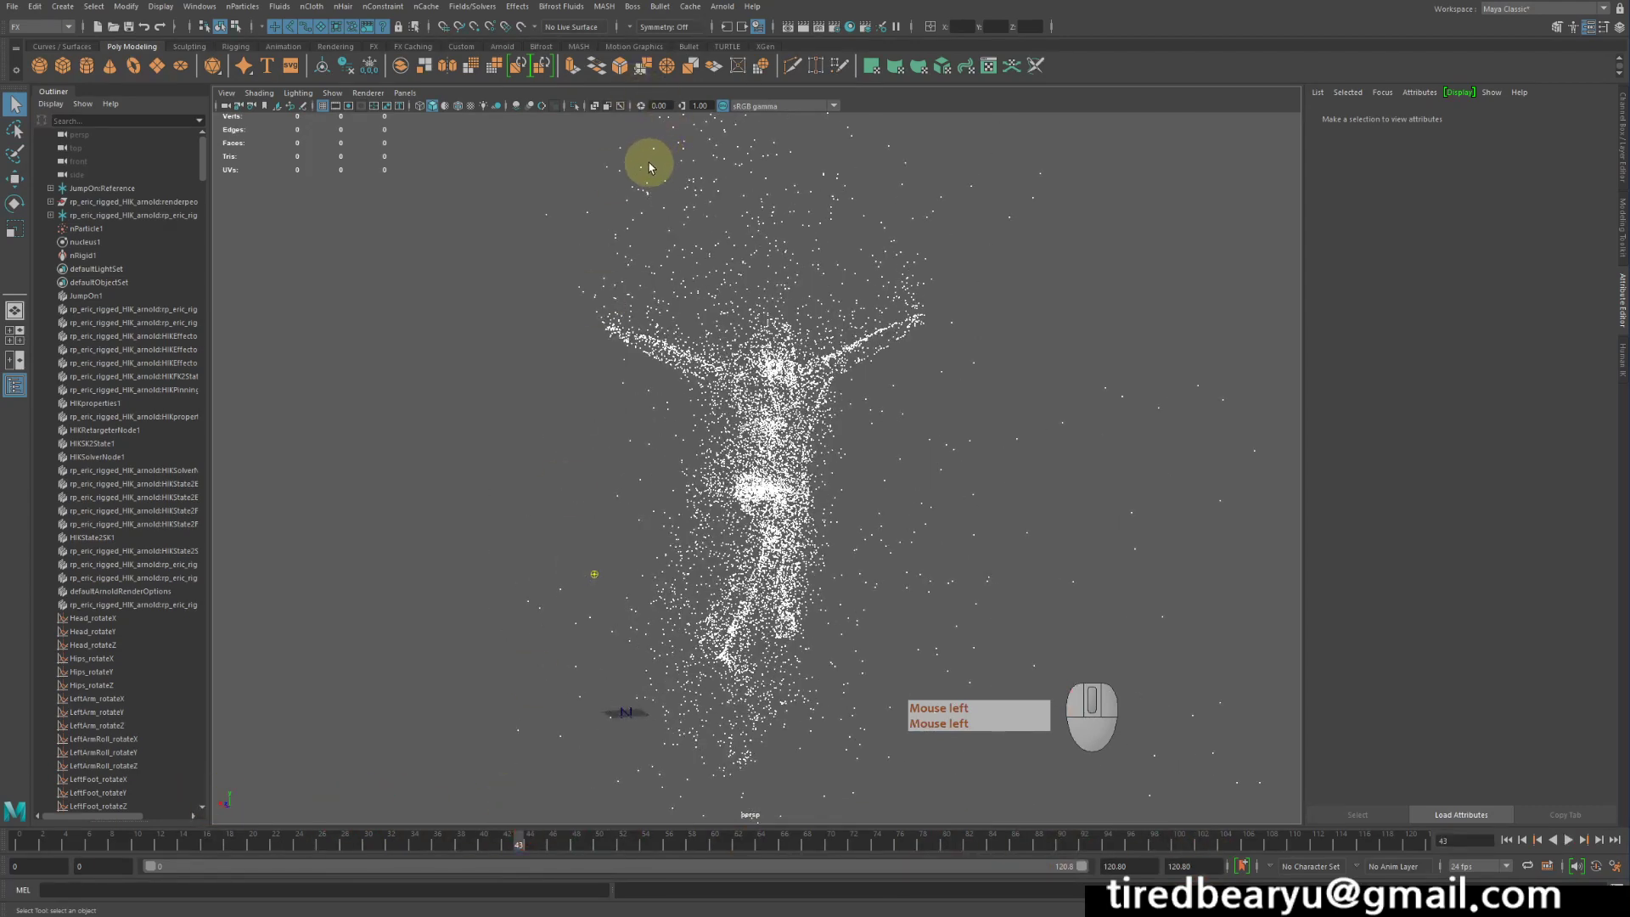
left_click(883, 328)
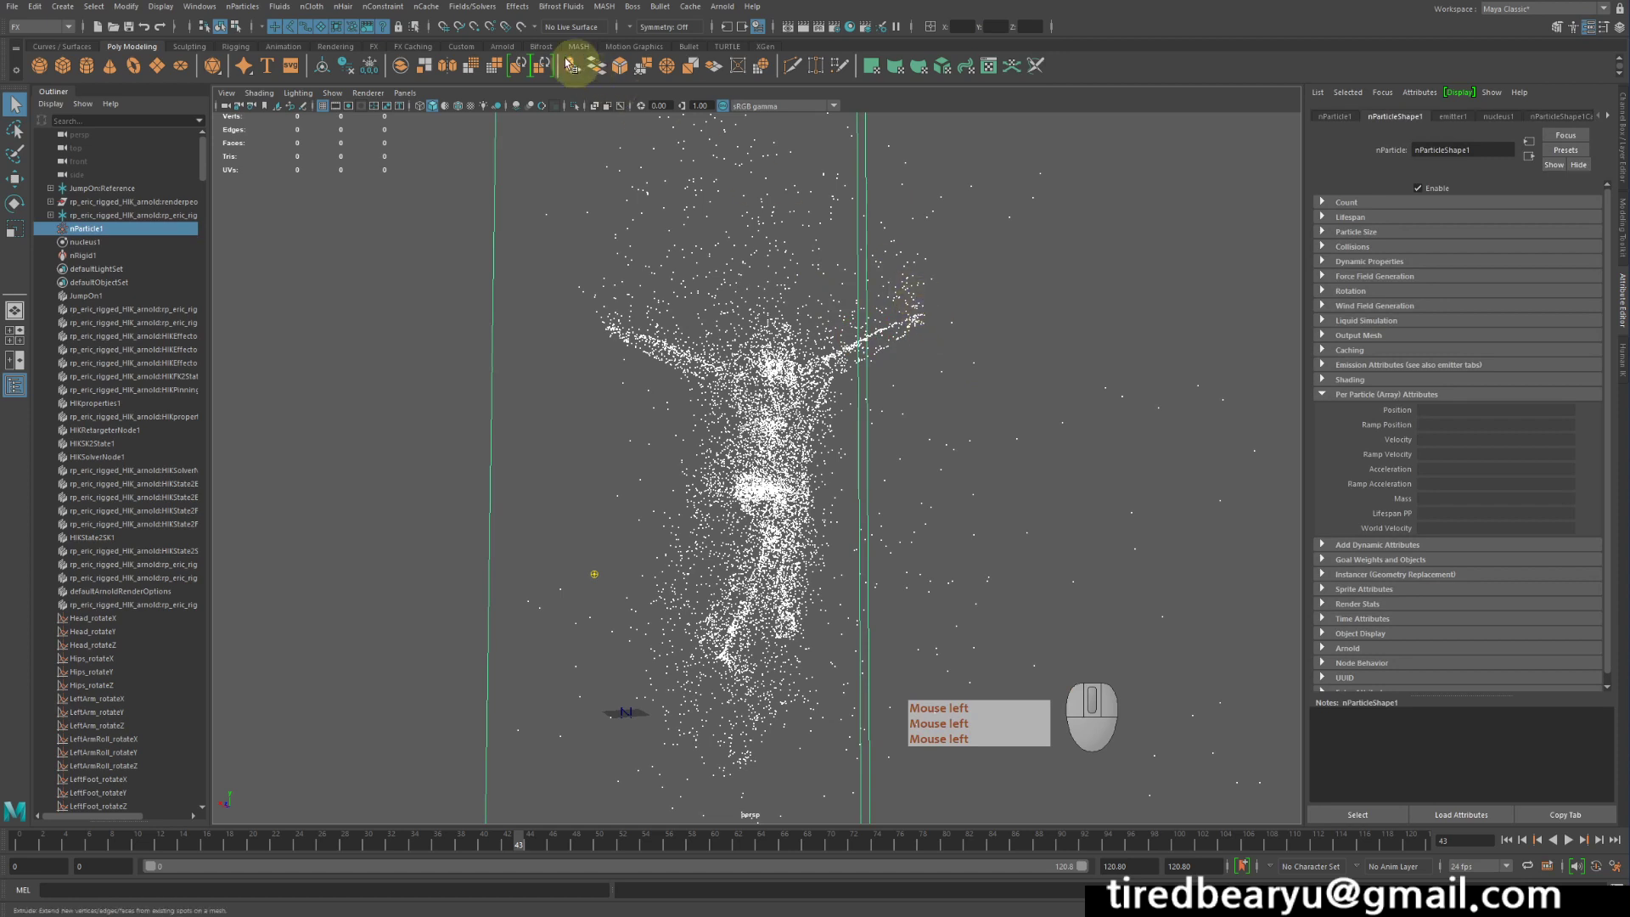
left_click(422, 7)
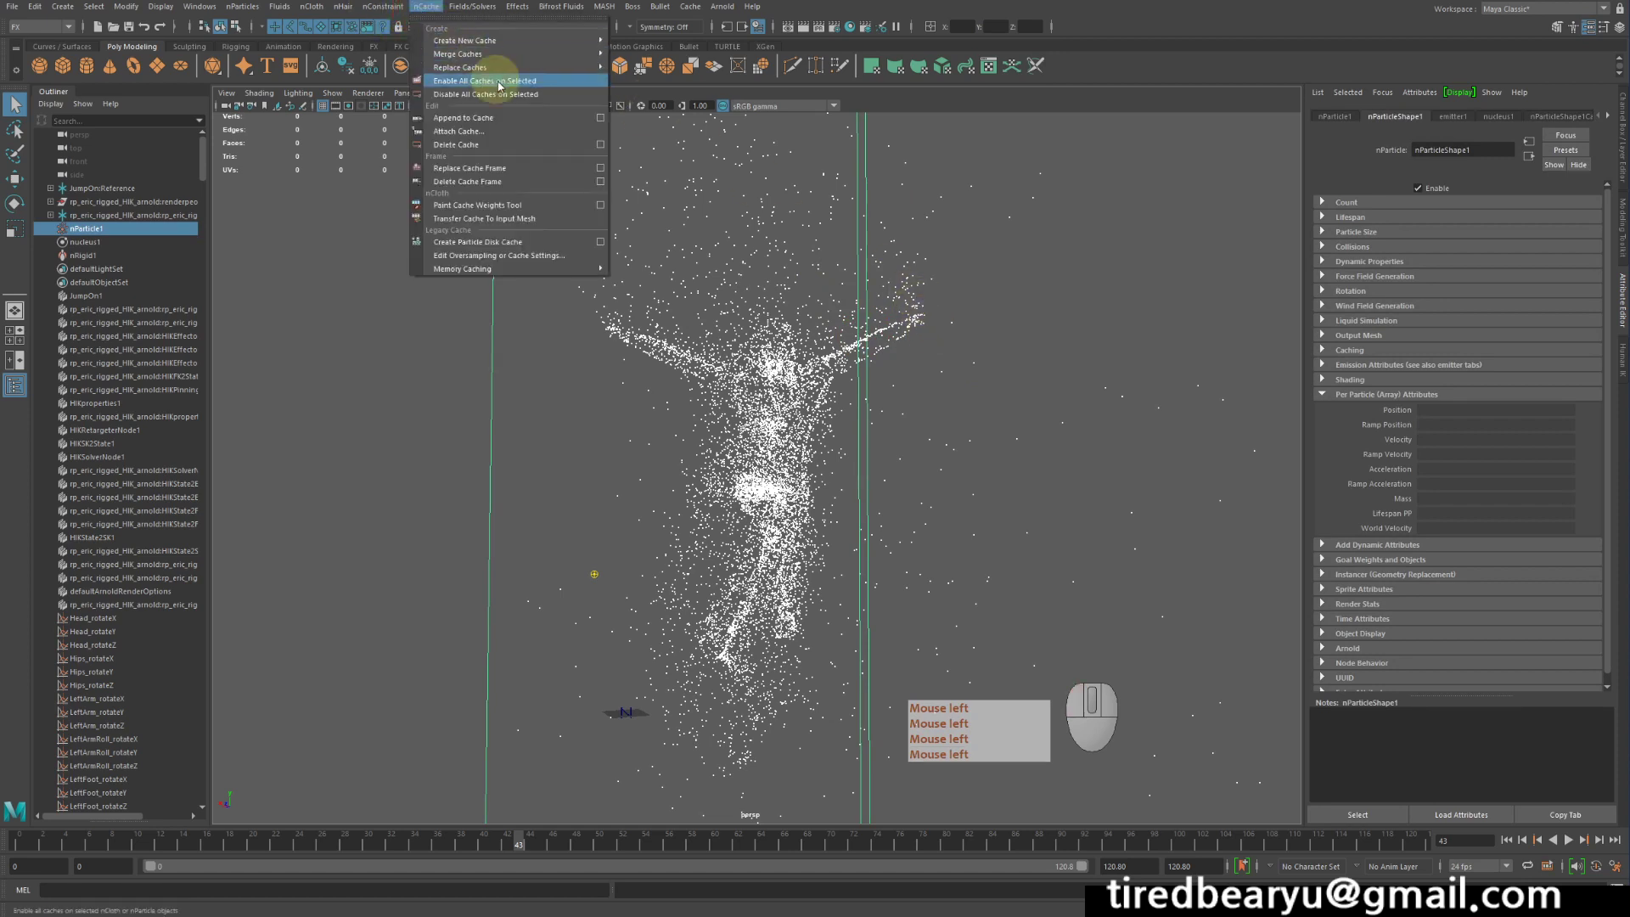
left_click(503, 139)
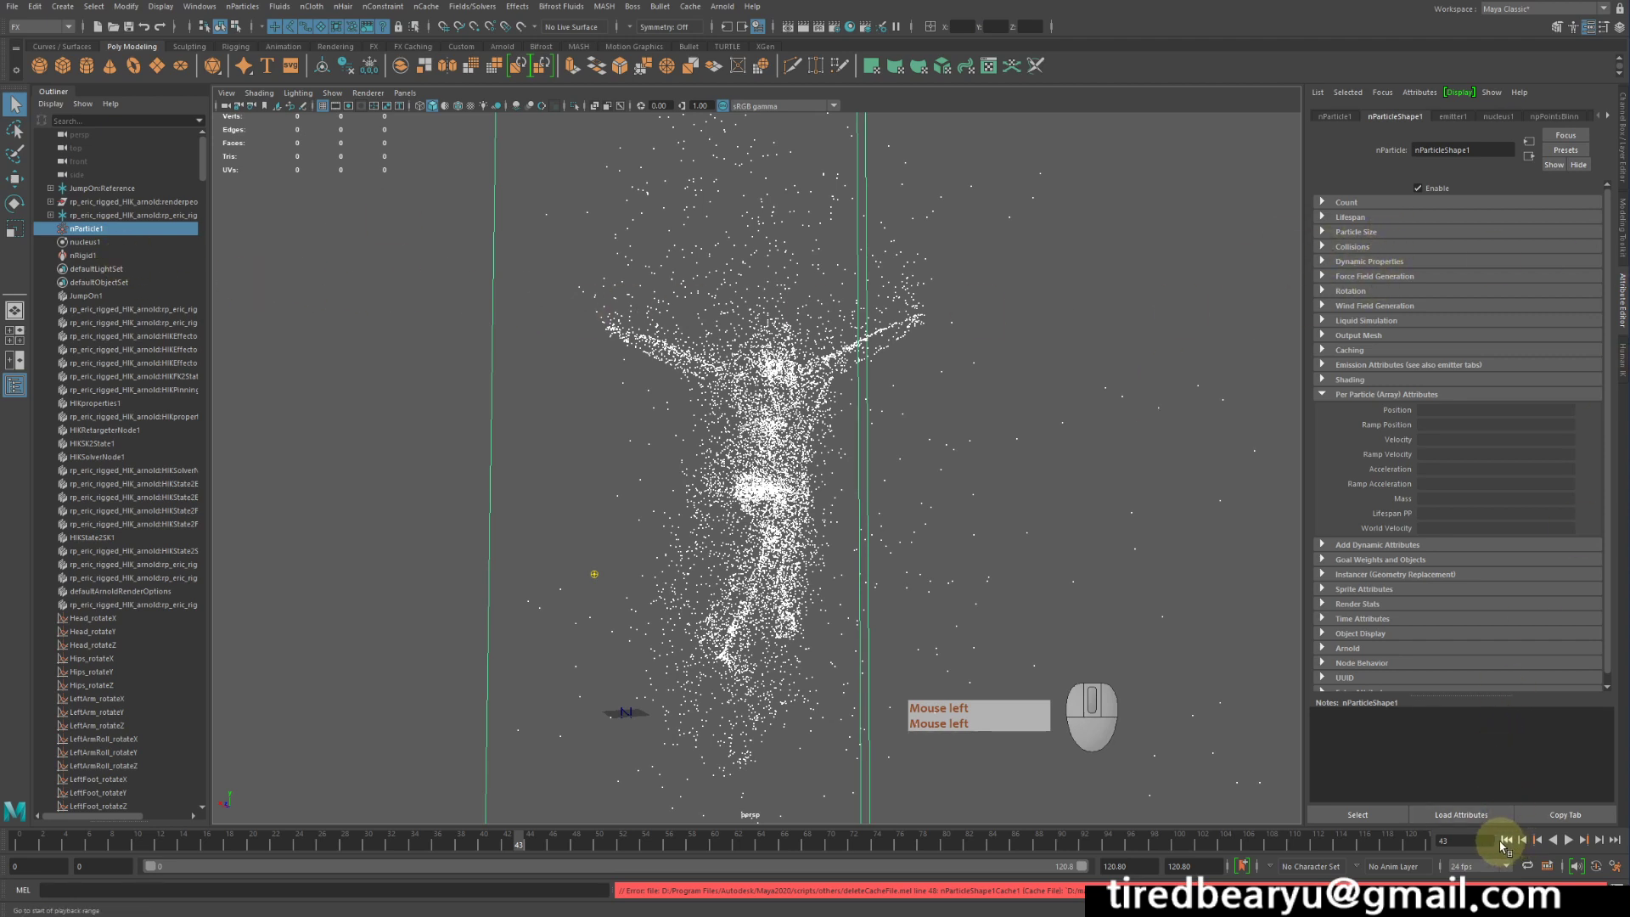
- Play the uncached particle simulation from the first frame and stop it at frame 11
left_click(1553, 840)
left_click(1568, 840)
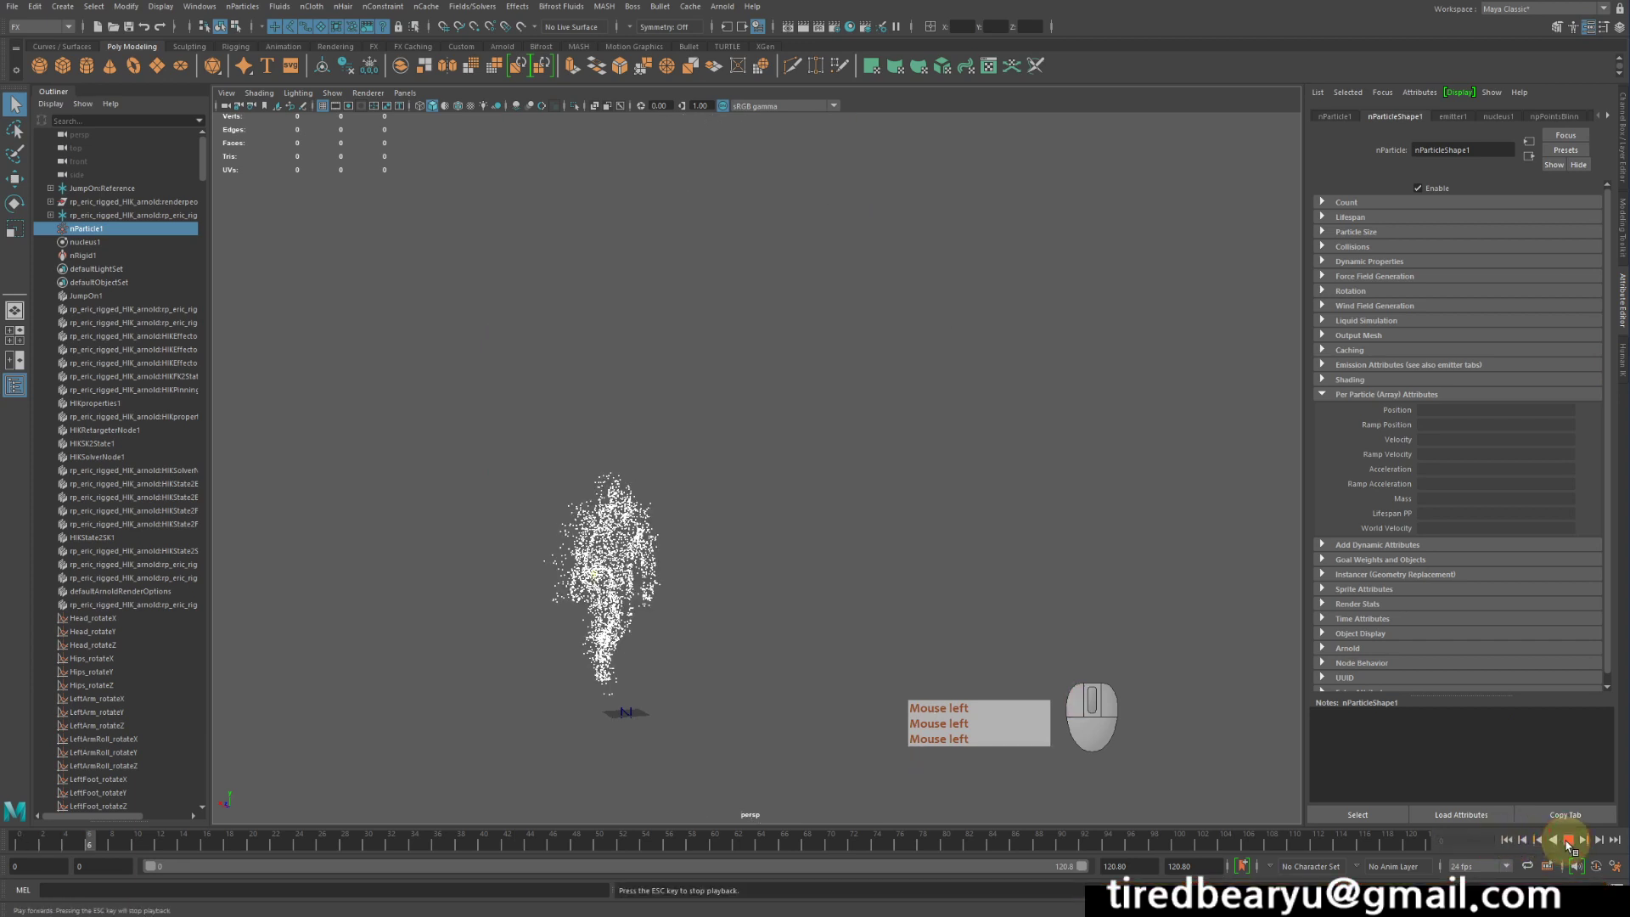
left_click(1568, 840)
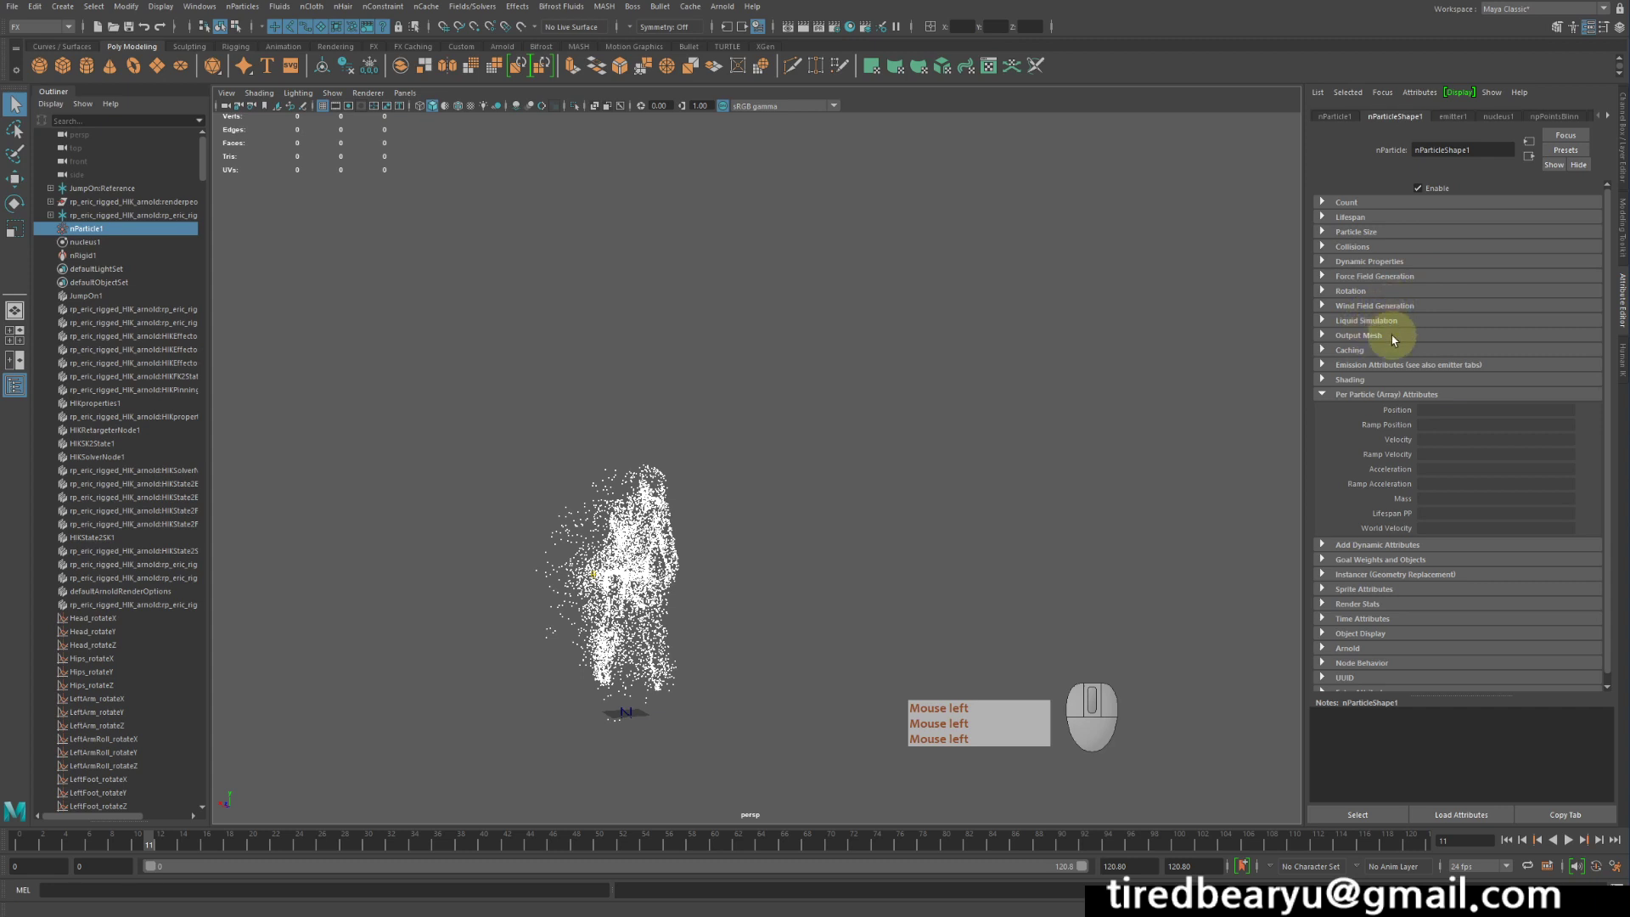
- In the particle shading's Opacity Scale ramp, add a point at position 1.000 with value 0.000 and set the Opacity Scale Input to Age
left_click(1353, 547)
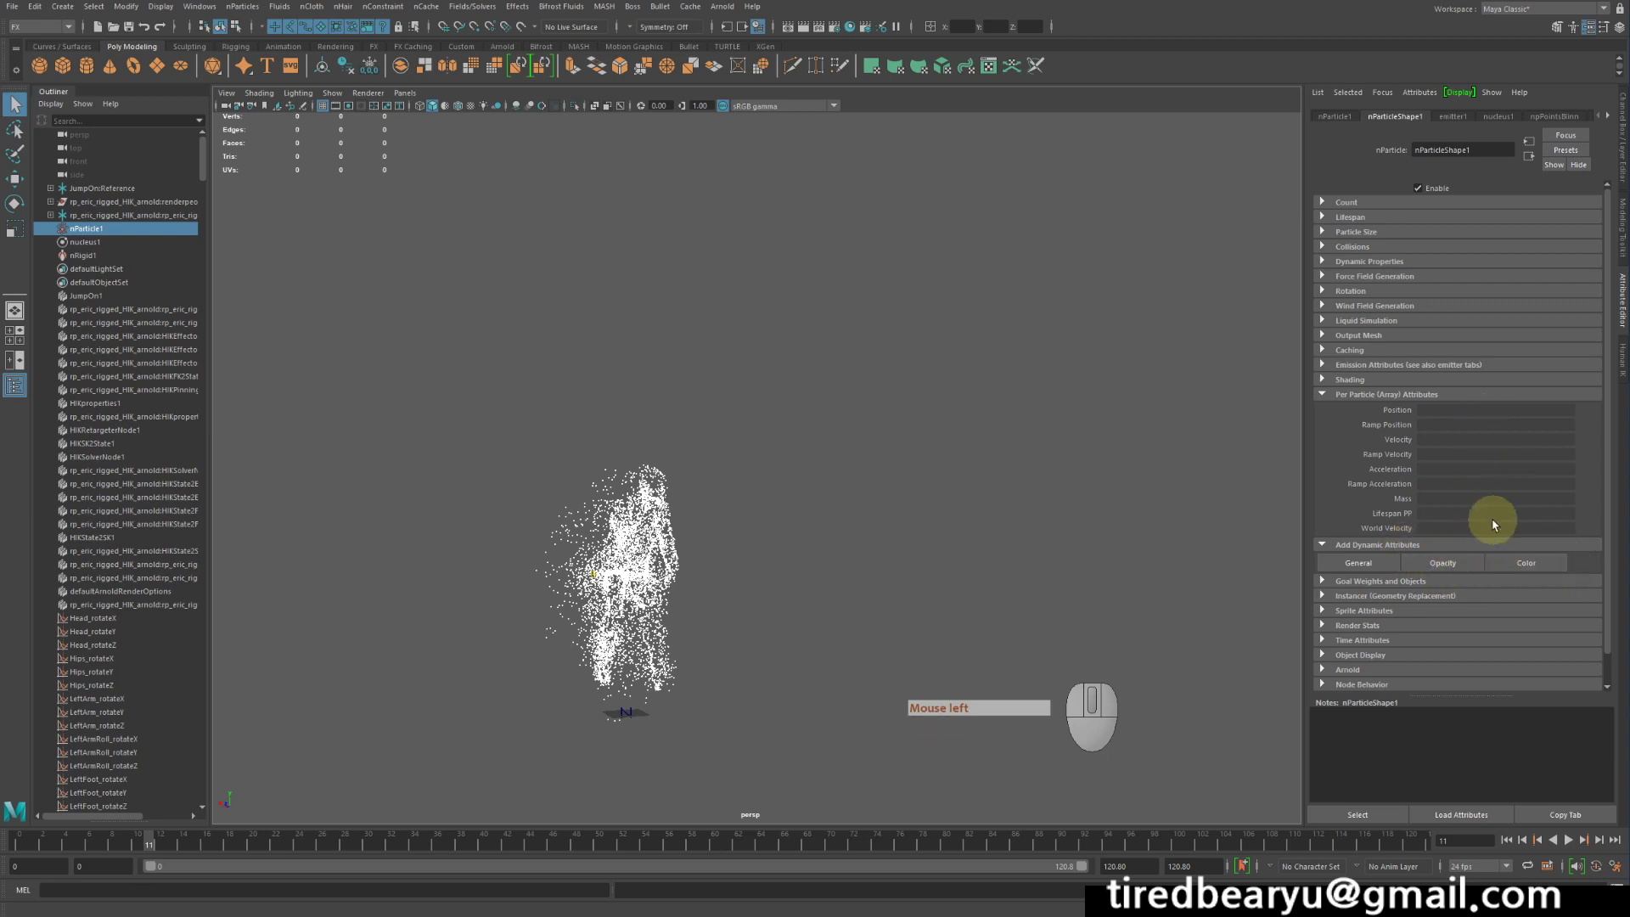
left_click(1389, 381)
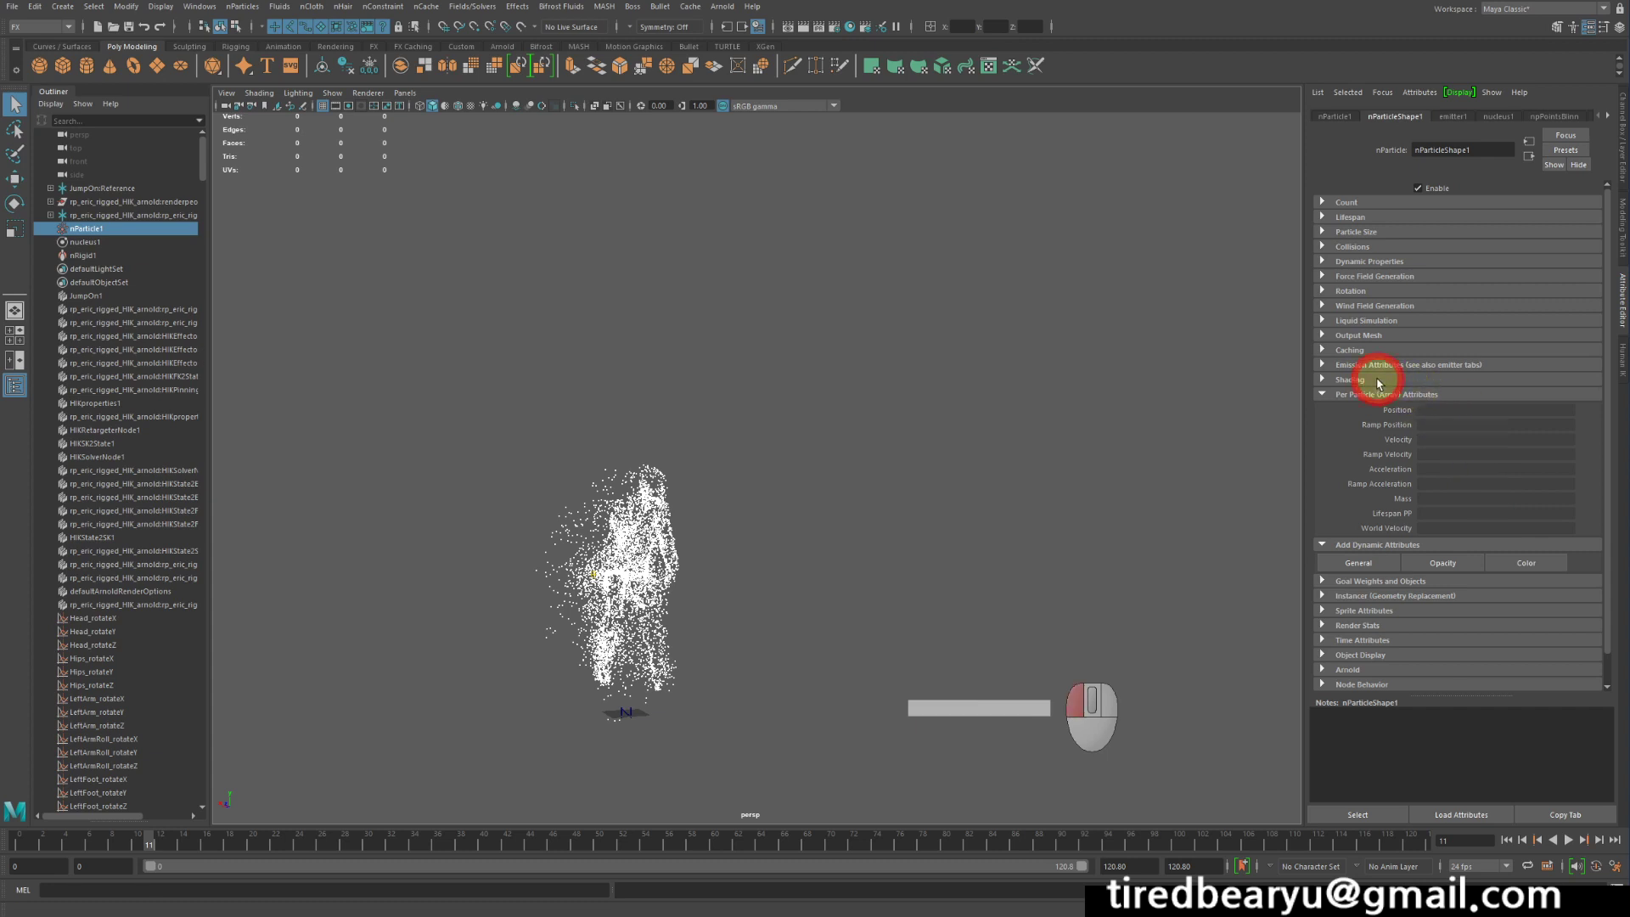
left_click(1377, 381)
scroll(1397, 392, "down", 2)
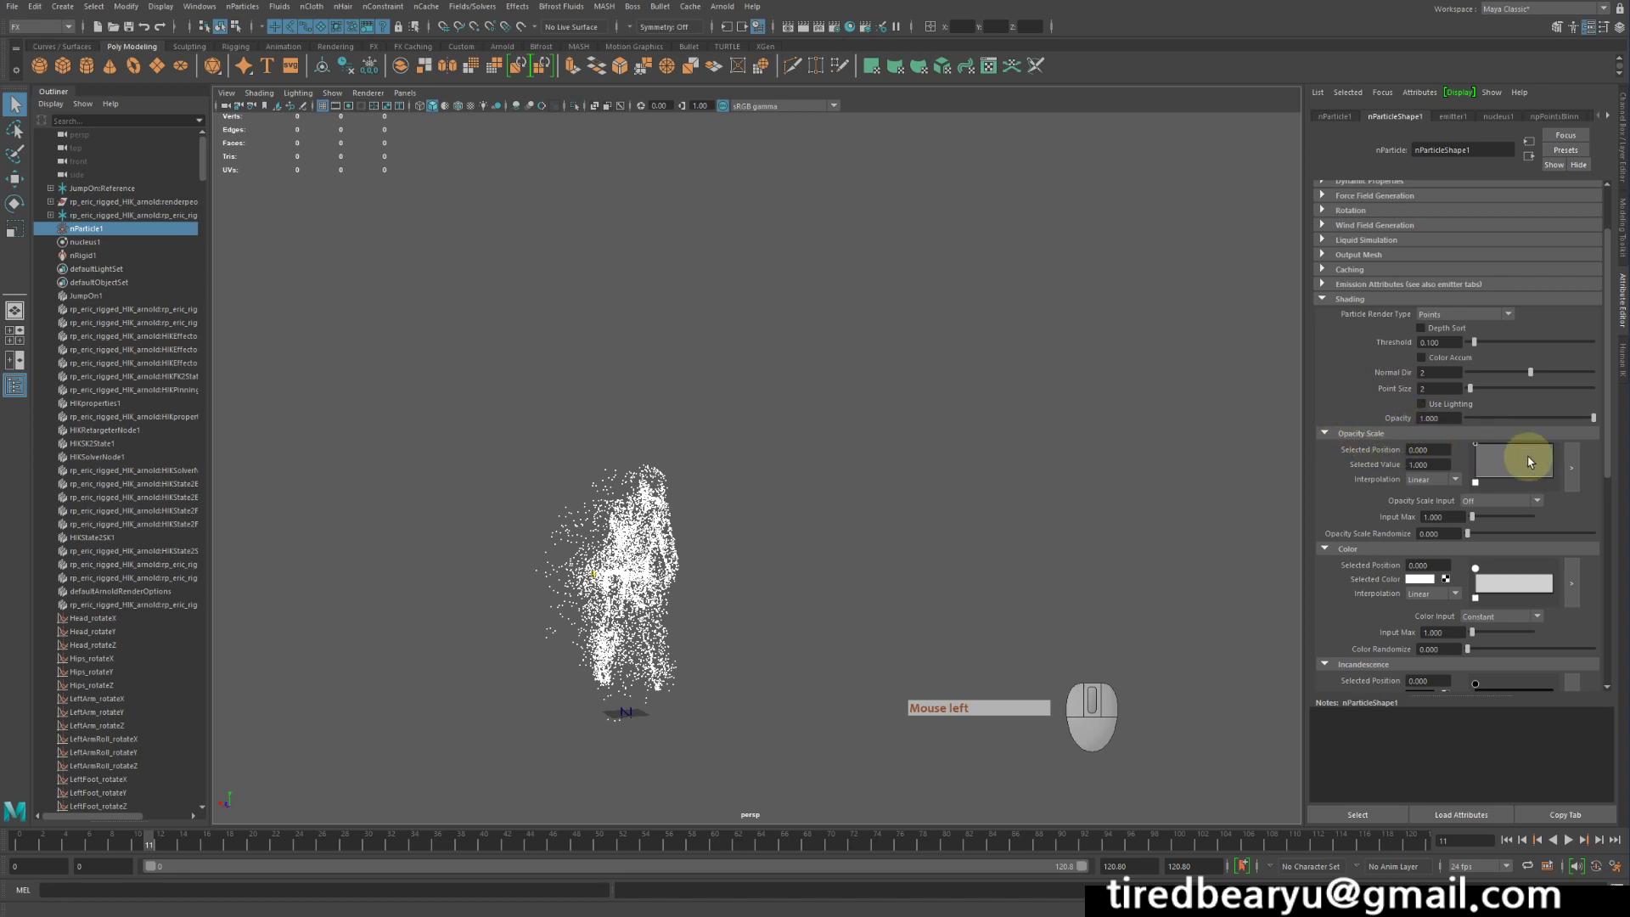
left_click_drag(1552, 463, 1586, 535)
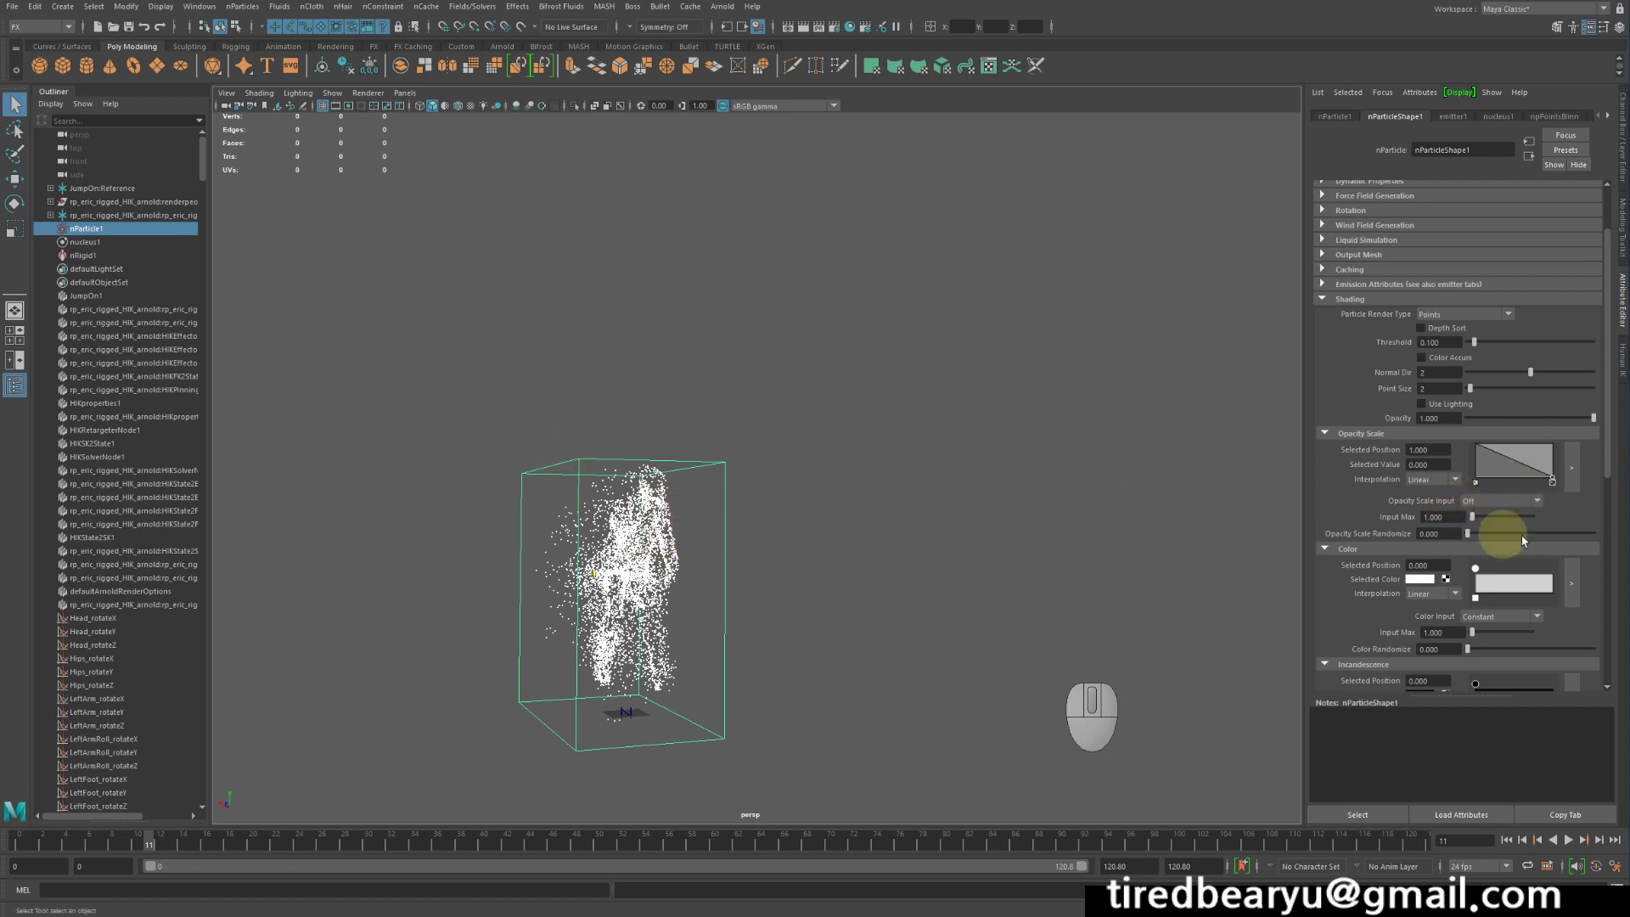
left_click(1505, 501)
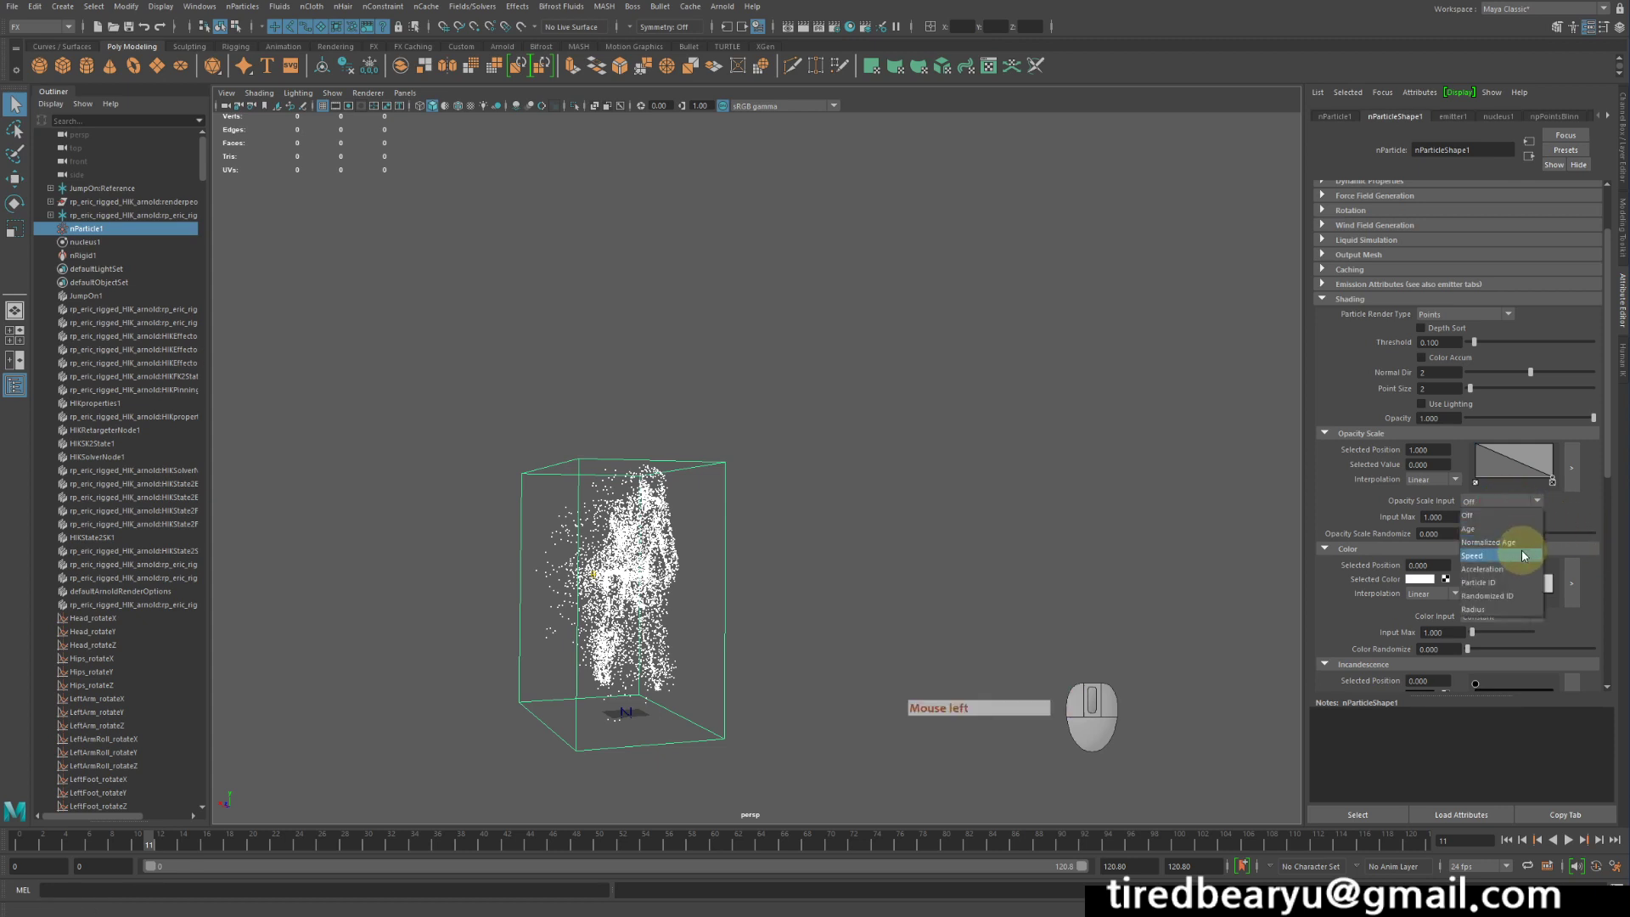
left_click(1517, 530)
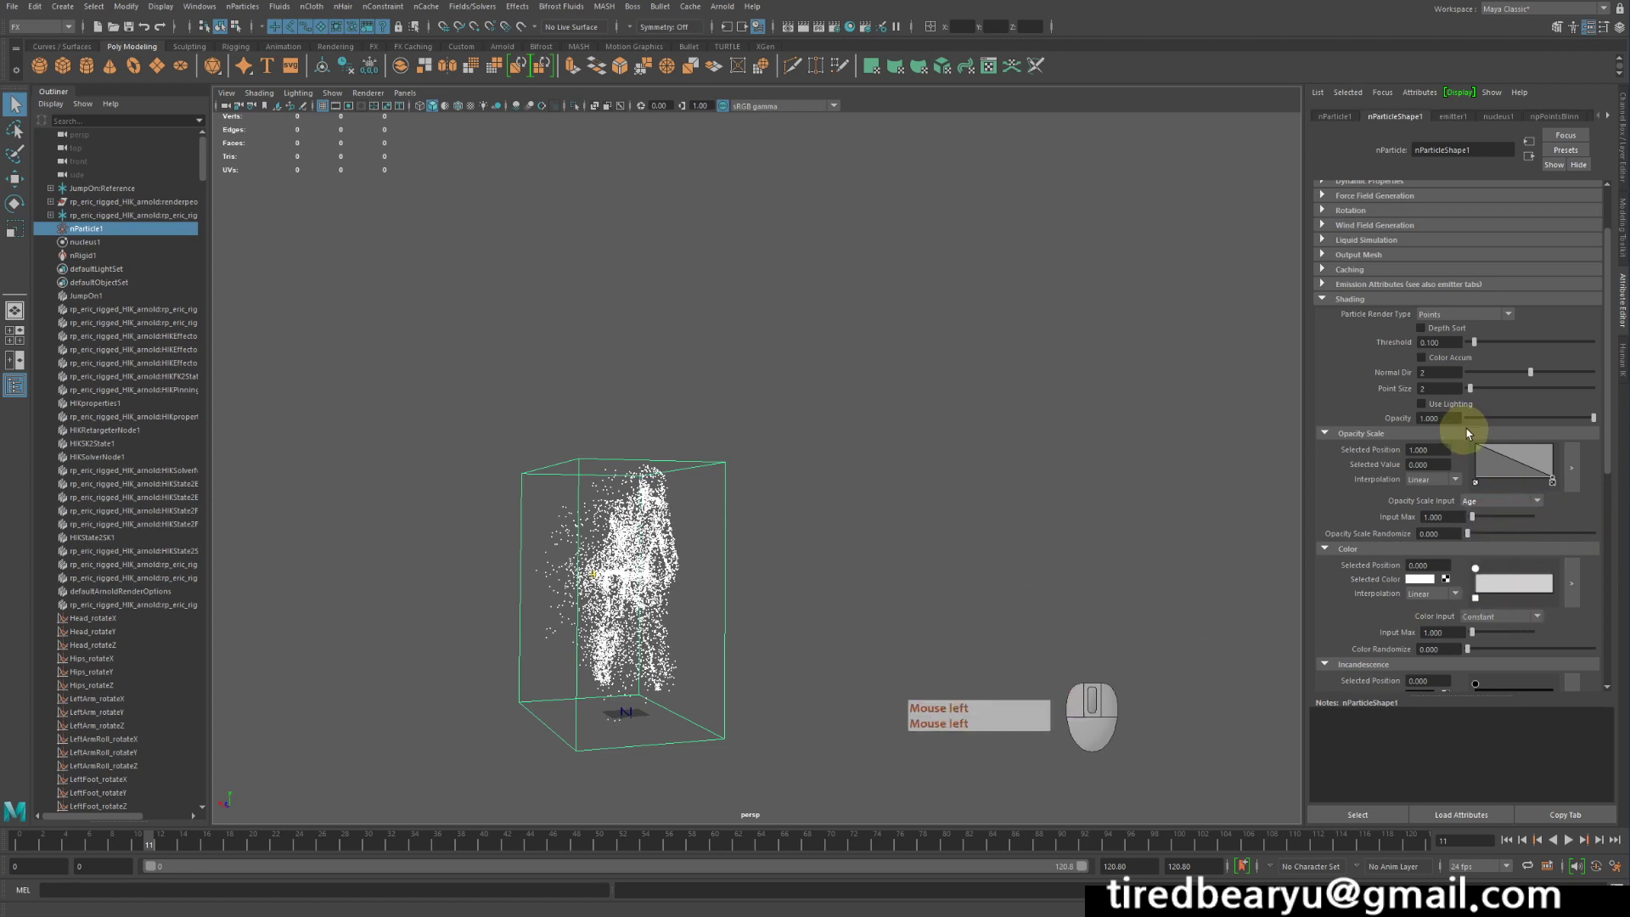
- Review the particle Lifespan settings and replay the simulation from the start, stopping at frame 19 to check the opacity fade
scroll(1468, 429, "up", 3)
left_click(1363, 218)
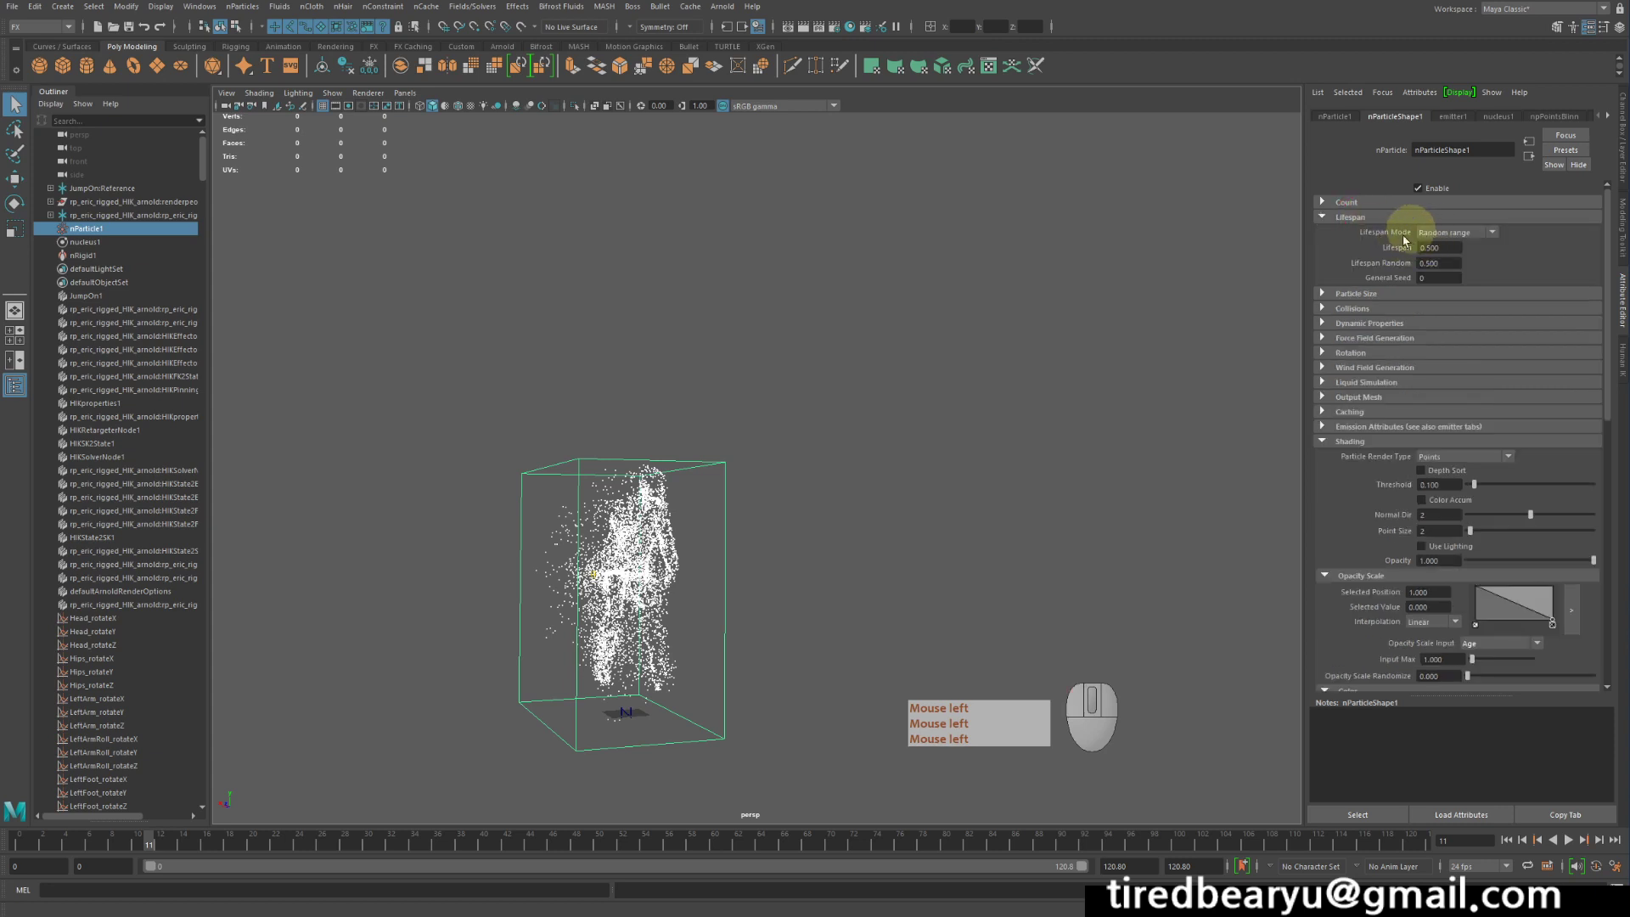
left_click(1416, 218)
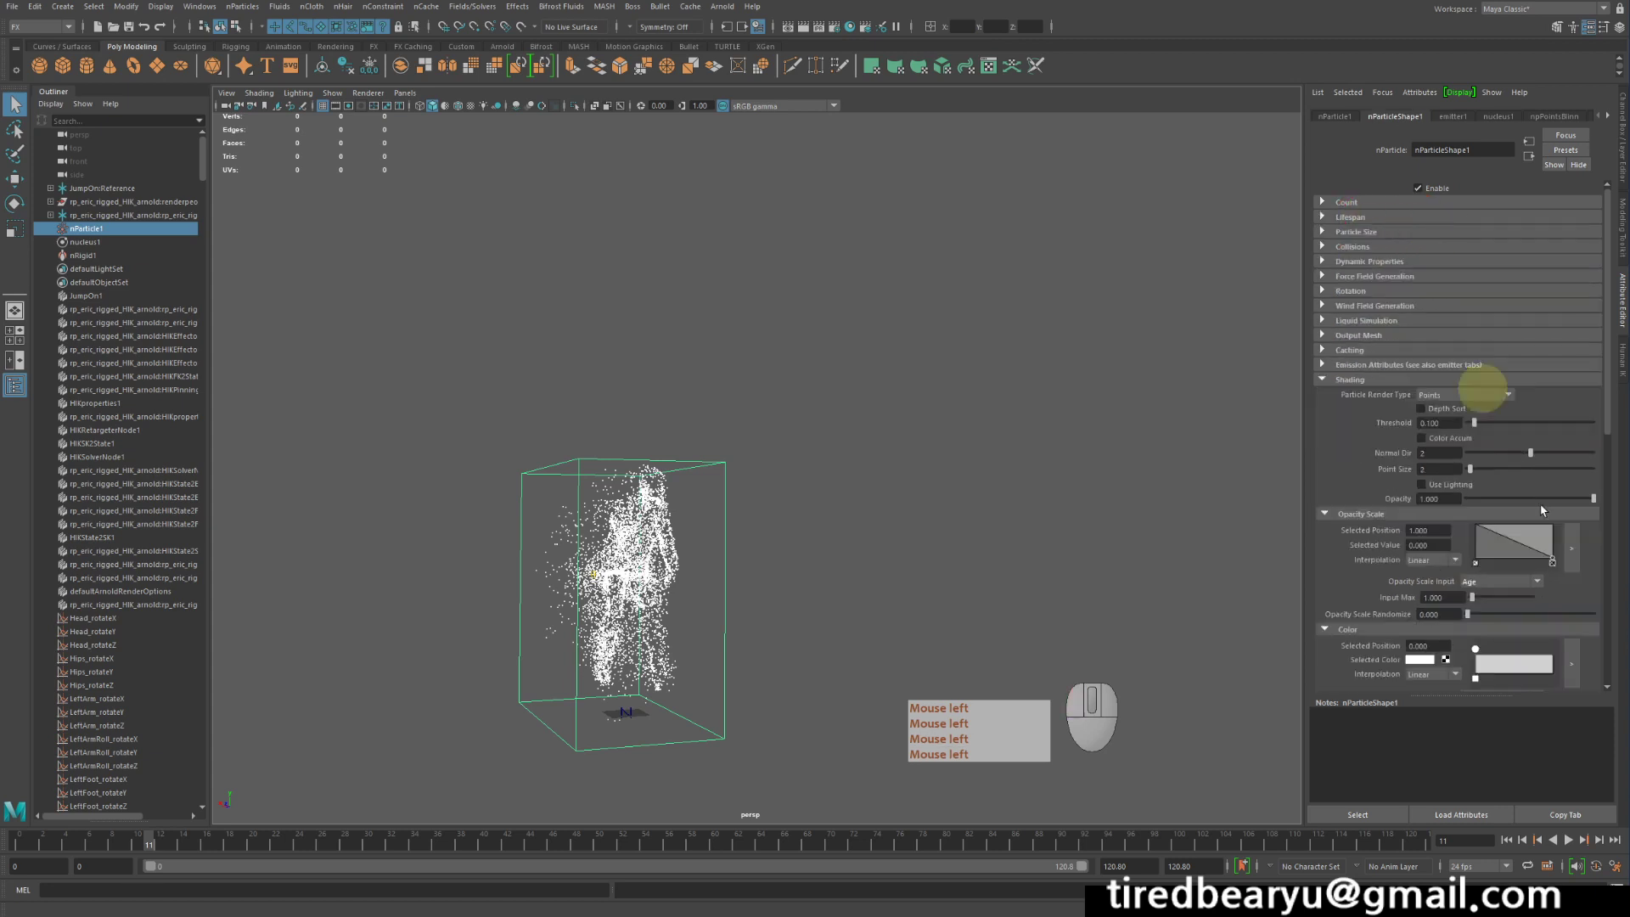
left_click(1505, 839)
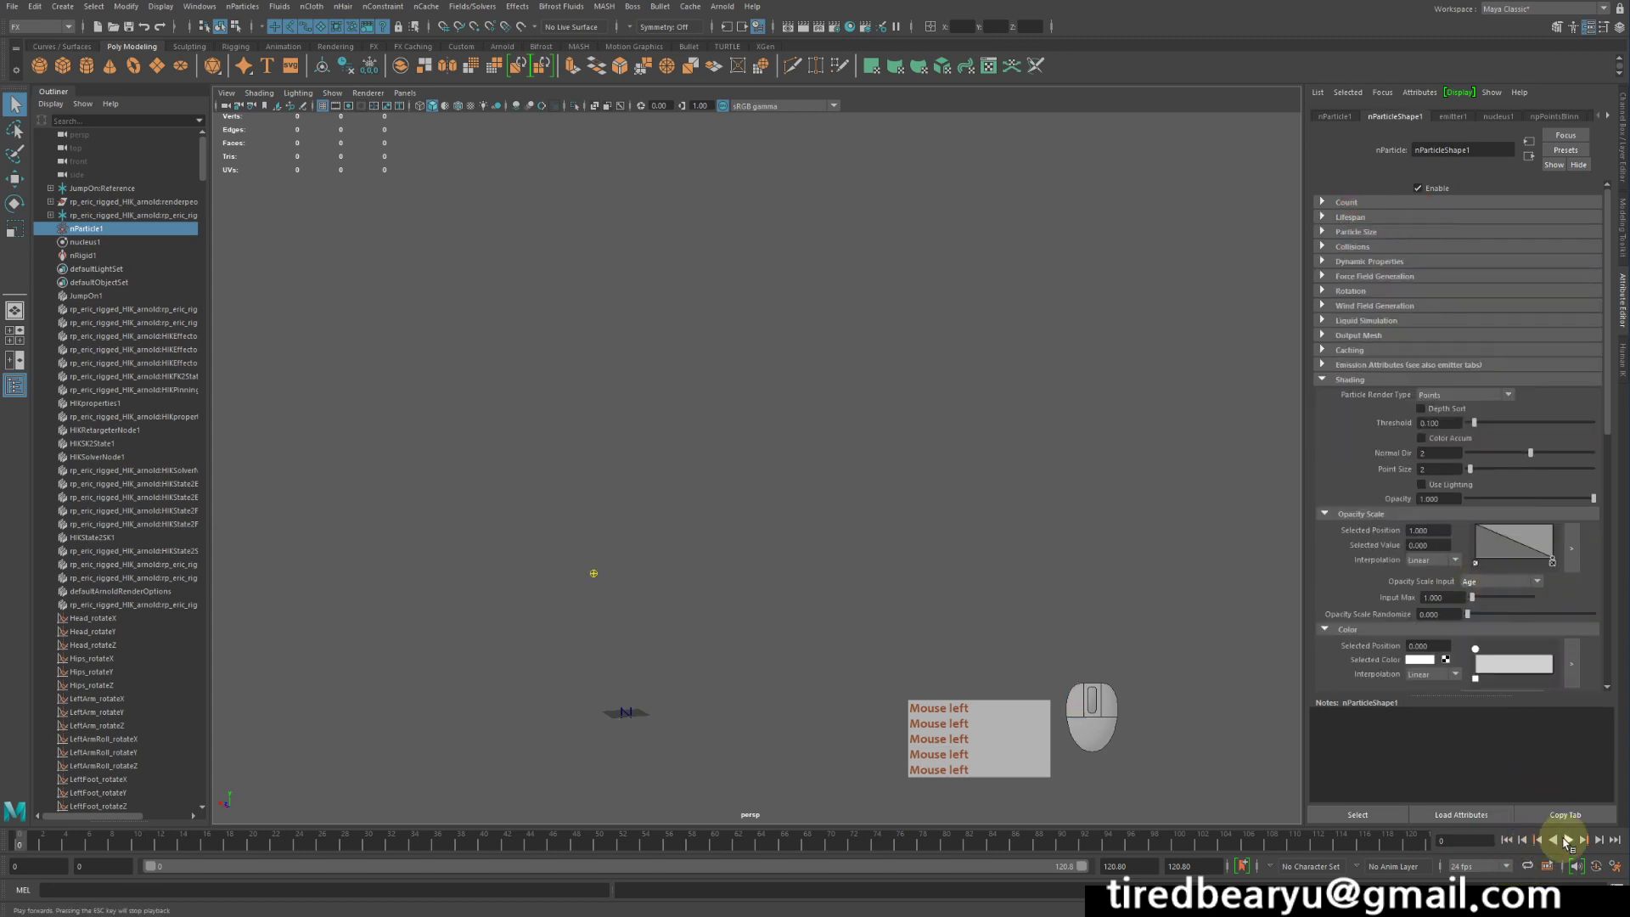
left_click(1567, 840)
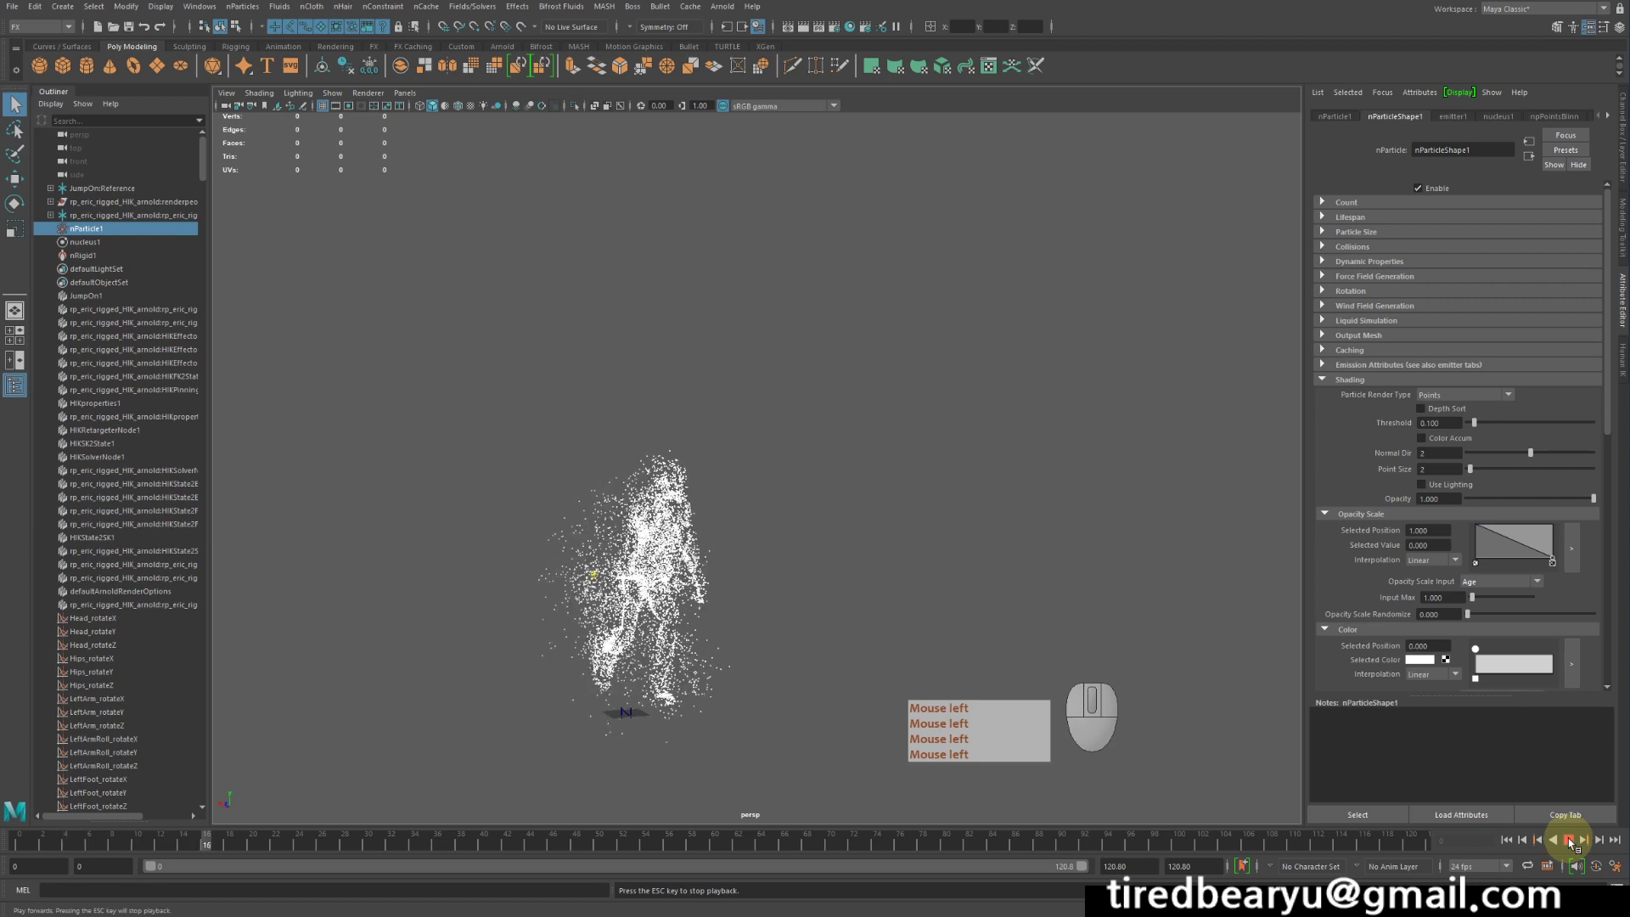
left_click(1568, 840)
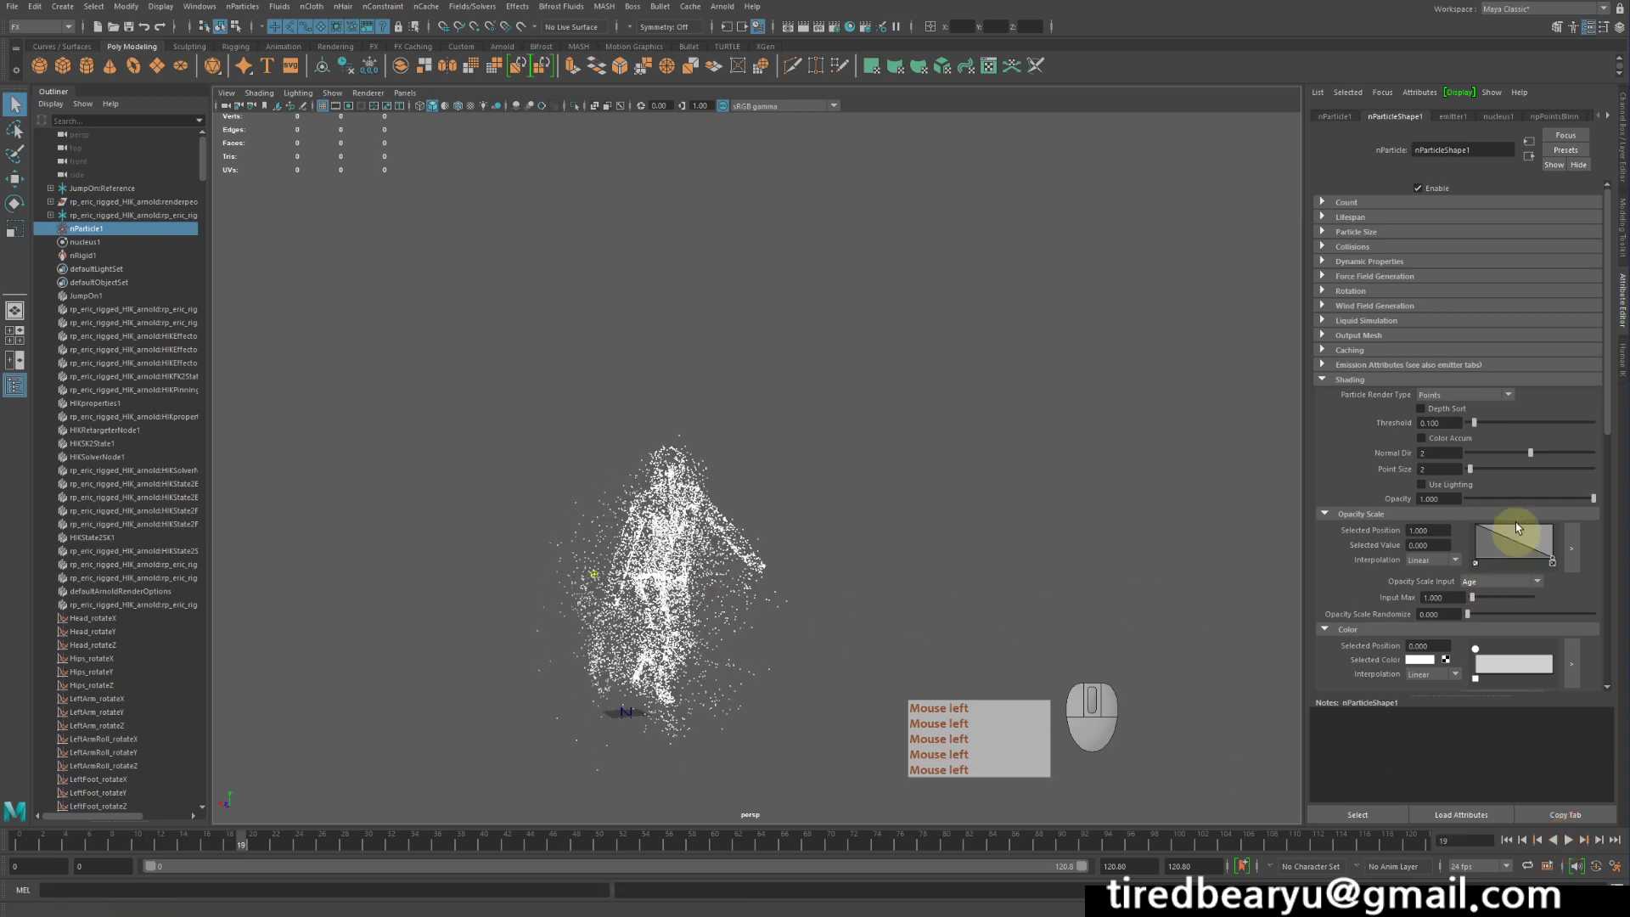
- Try moving the Opacity Scale ramp's zero-value point to position 0.583 and compare it with the Lifespan settings
mouse_move(1554, 562)
left_mouse_down()
mouse_move(1528, 557)
mouse_move(1513, 581)
mouse_move(1523, 568)
left_mouse_up()
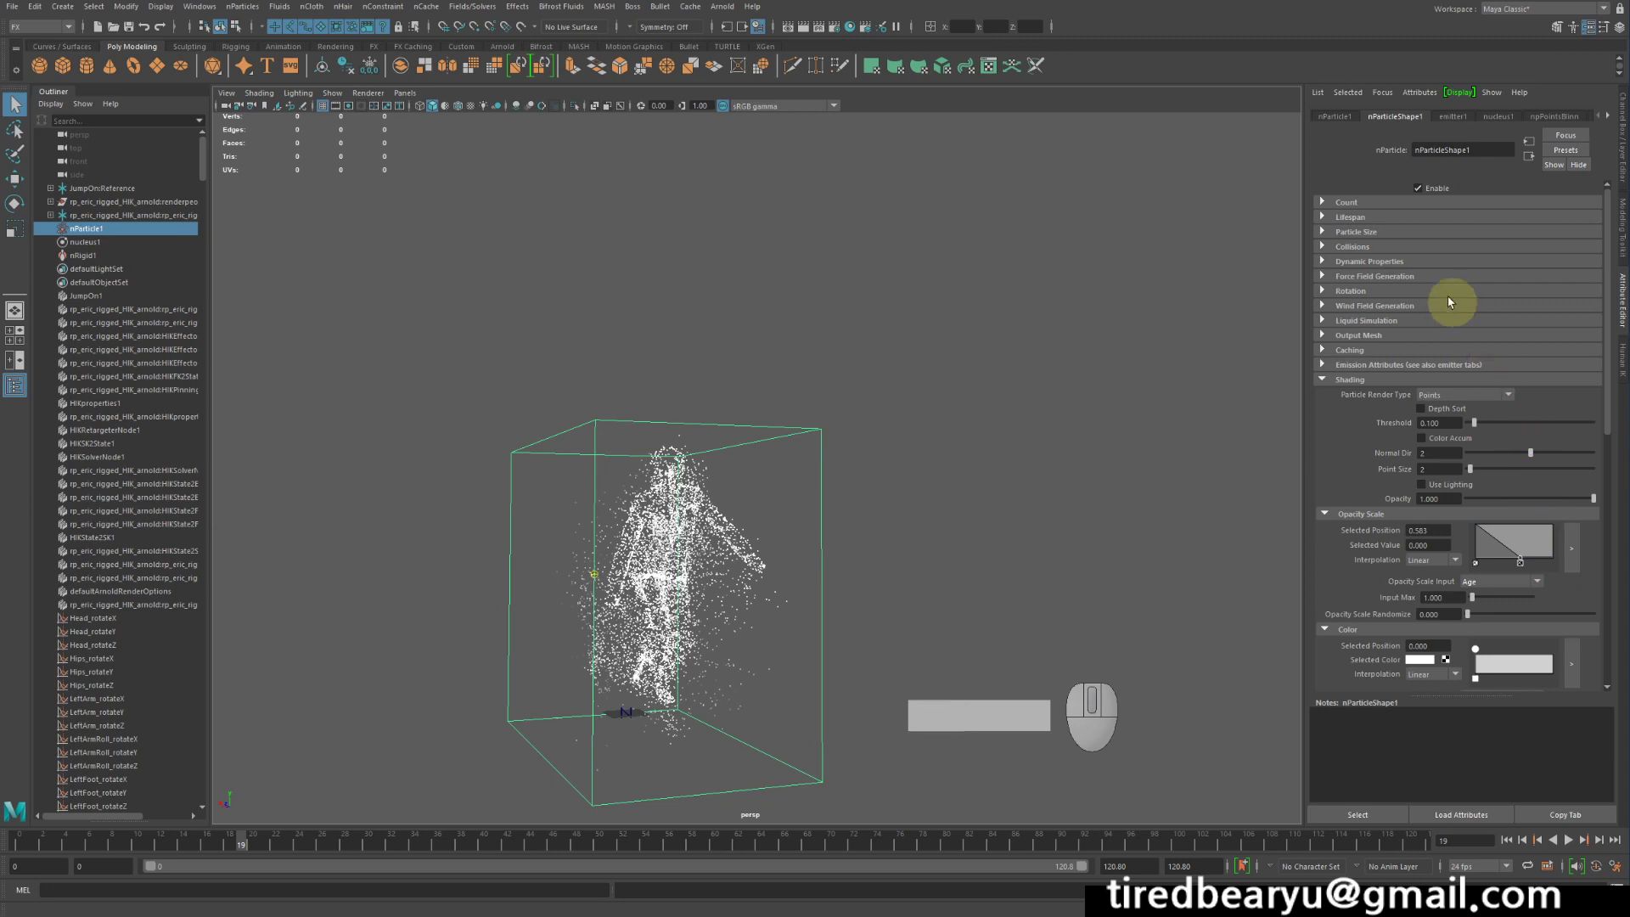
left_click(1363, 215)
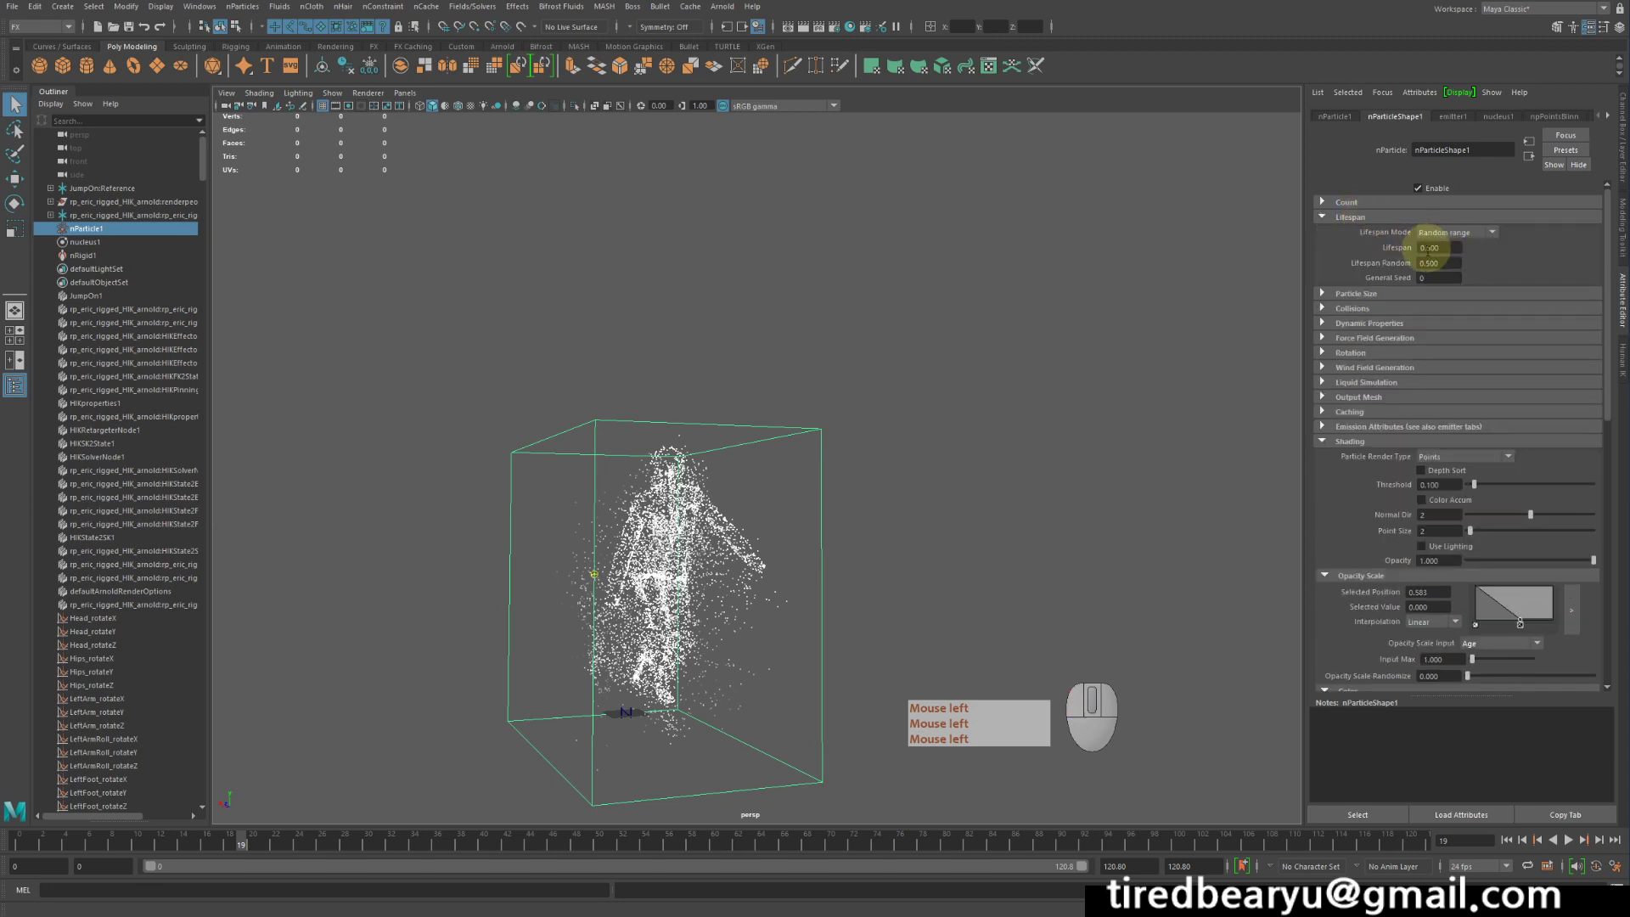
left_click(1373, 216)
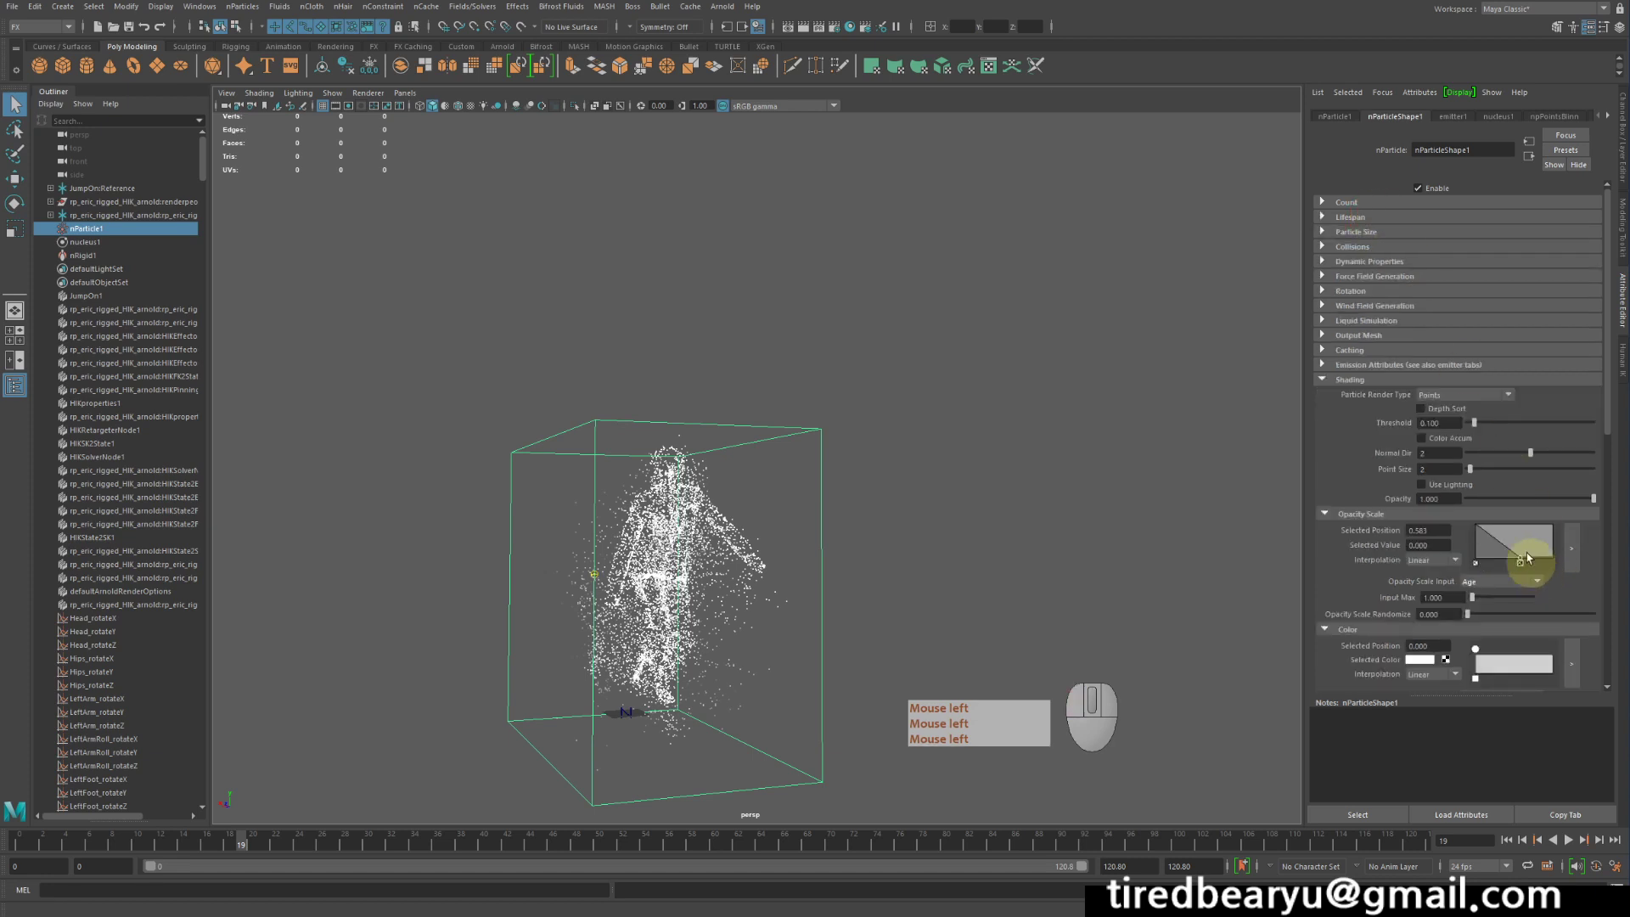
left_click(1481, 533)
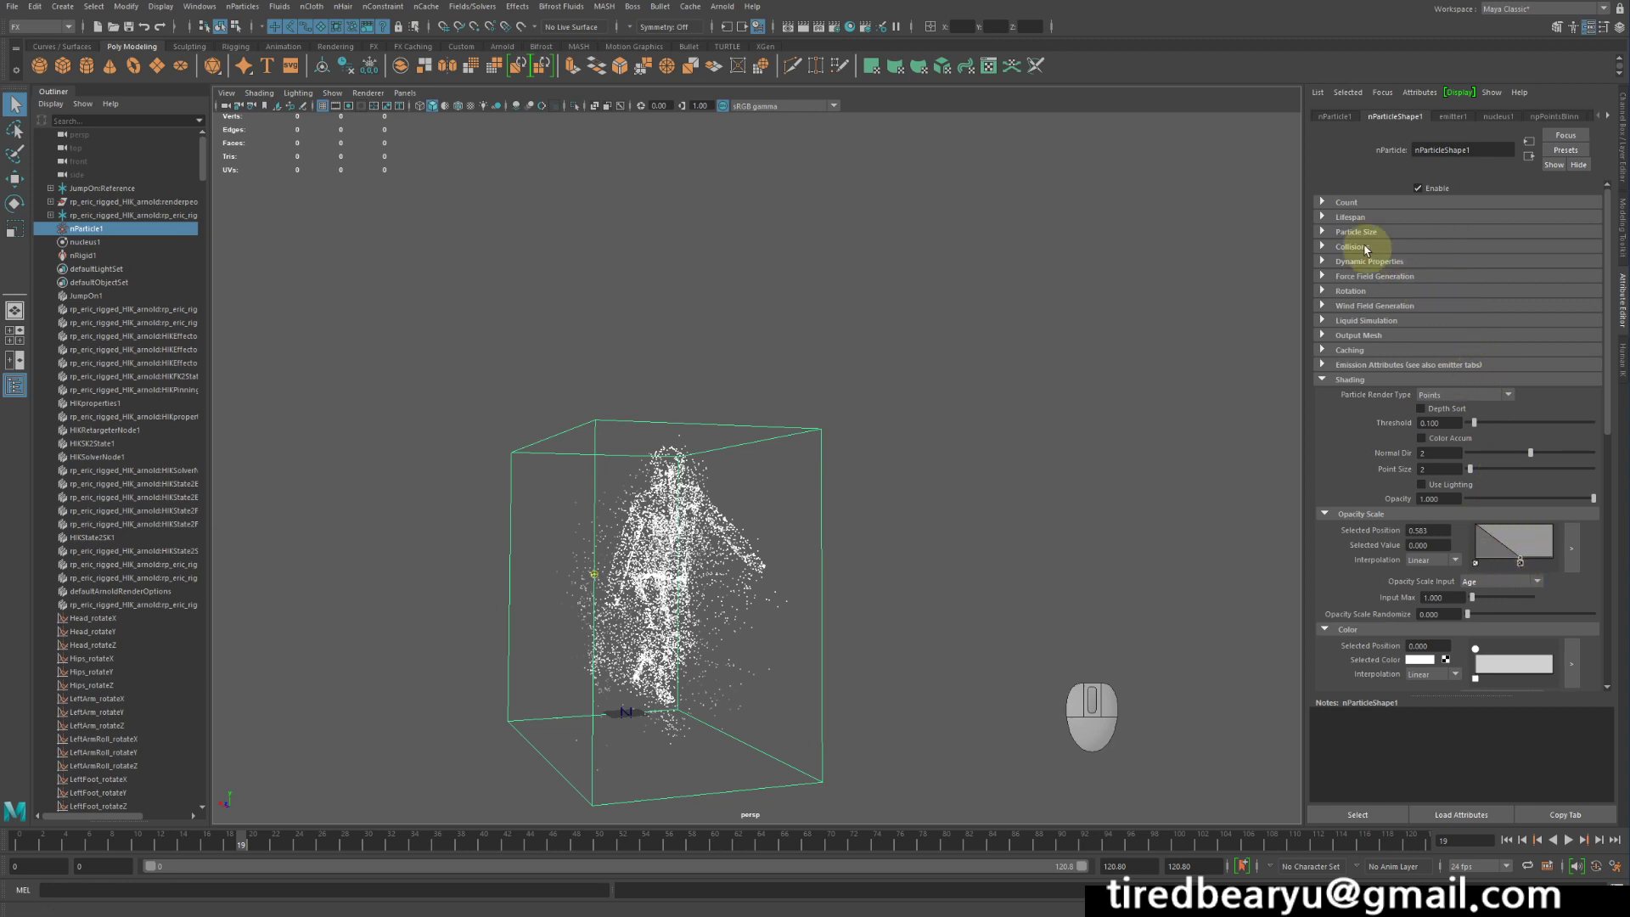
- Move the Opacity Scale ramp's zero-value point to position 1.000 and set the opacity Input Max to 0.5 to match the lifespan
left_click(1349, 216)
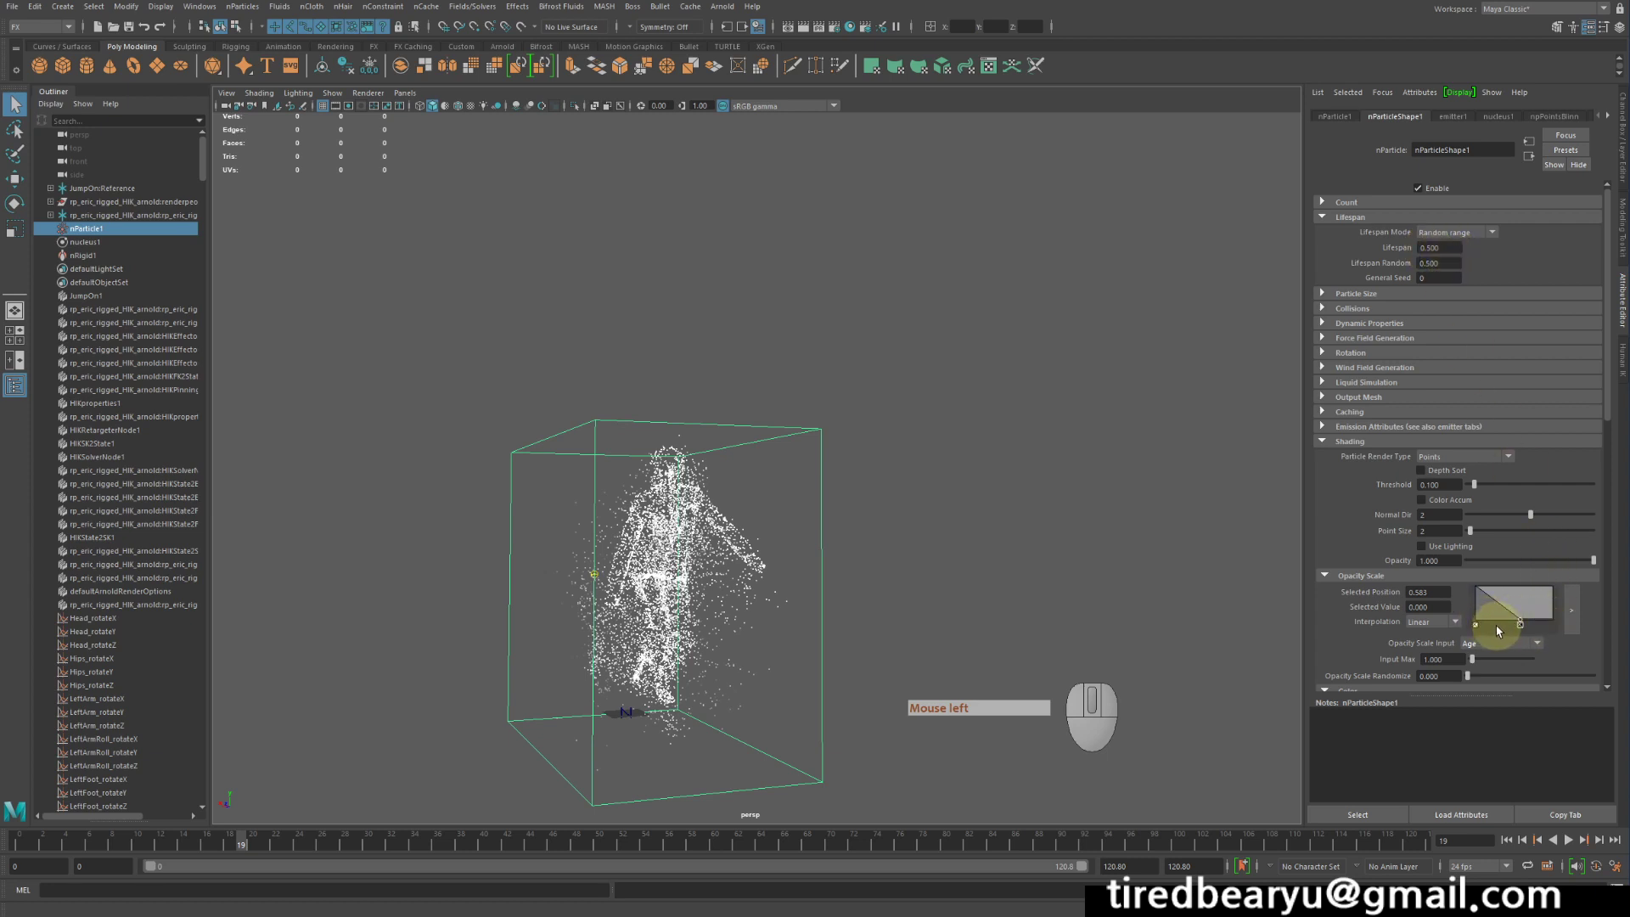
left_click_drag(1521, 622, 1590, 629)
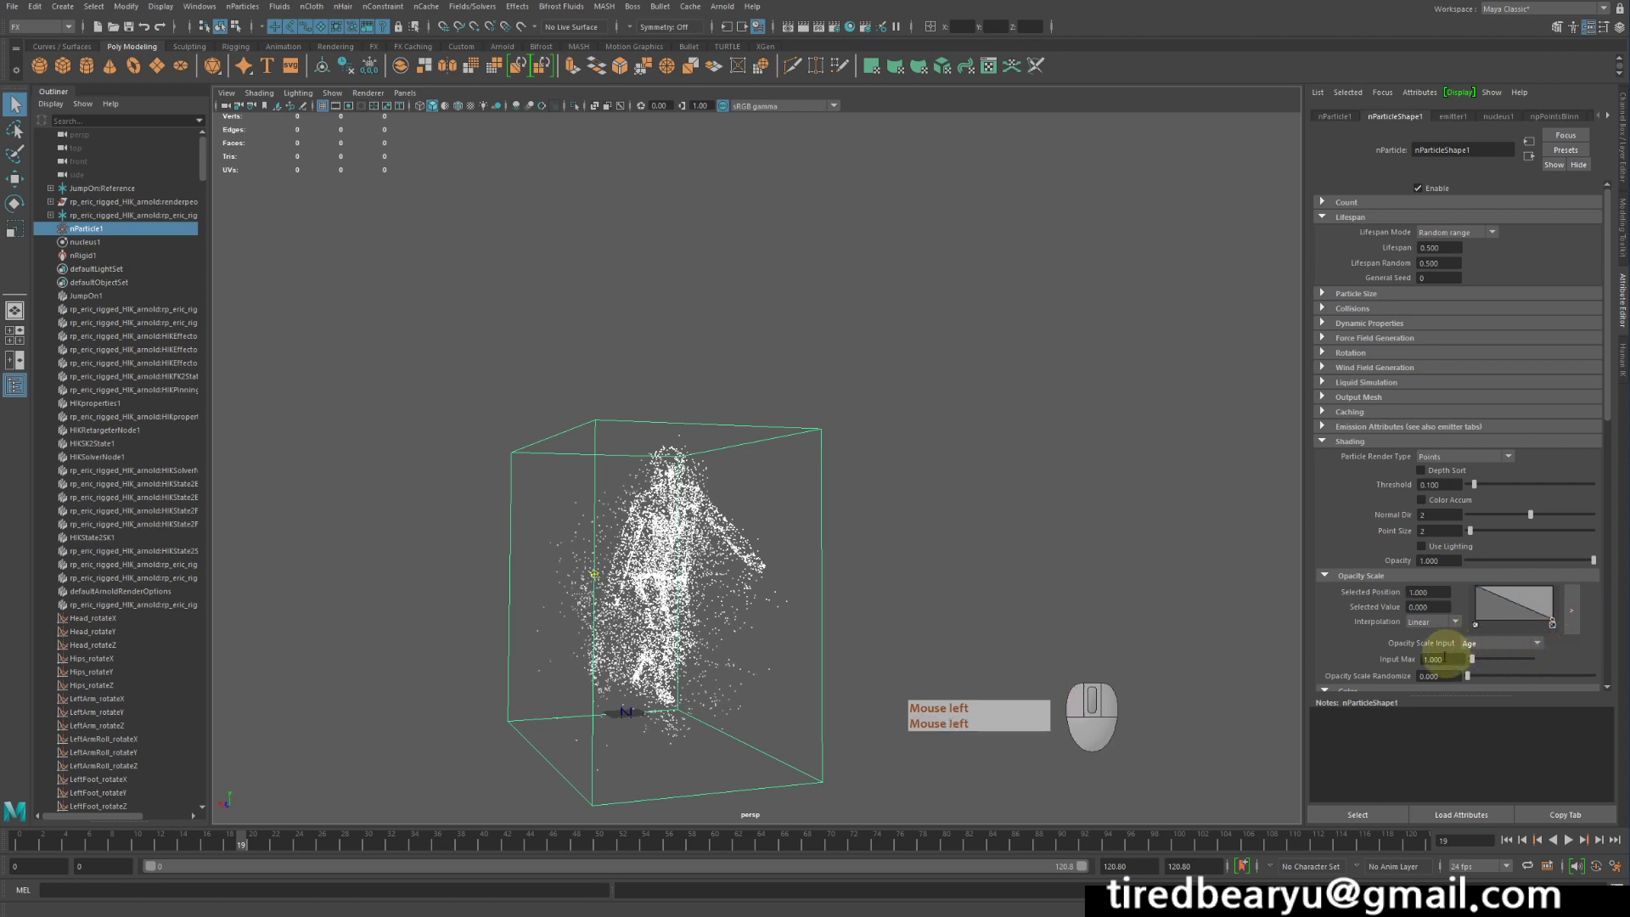
left_click(1436, 659)
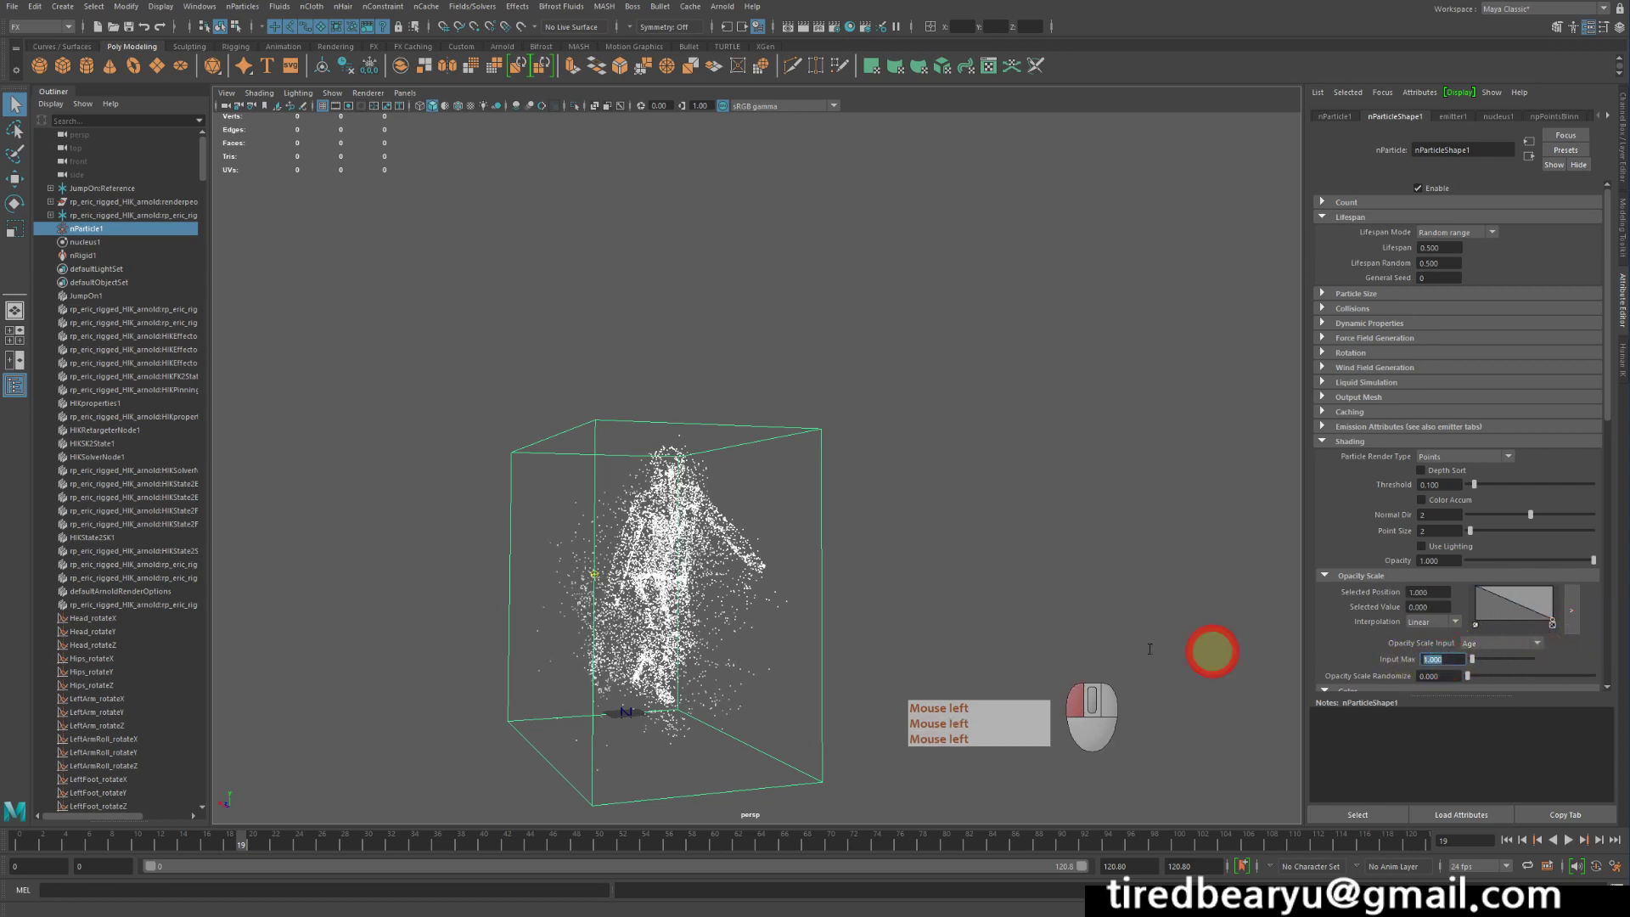
type(".5")
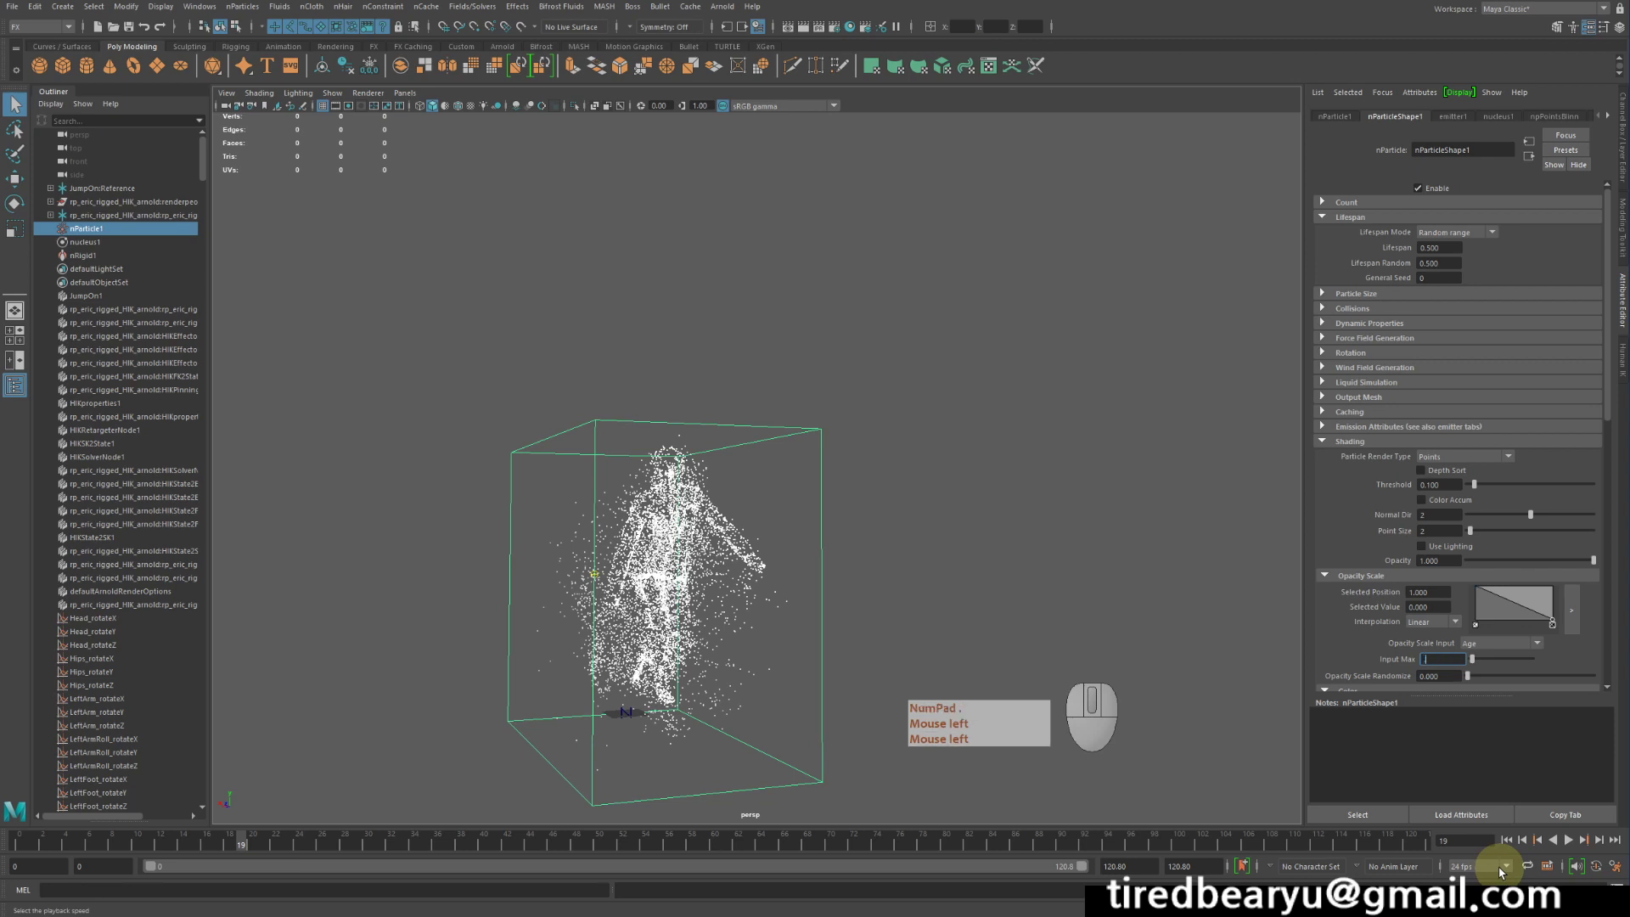
key("Return")
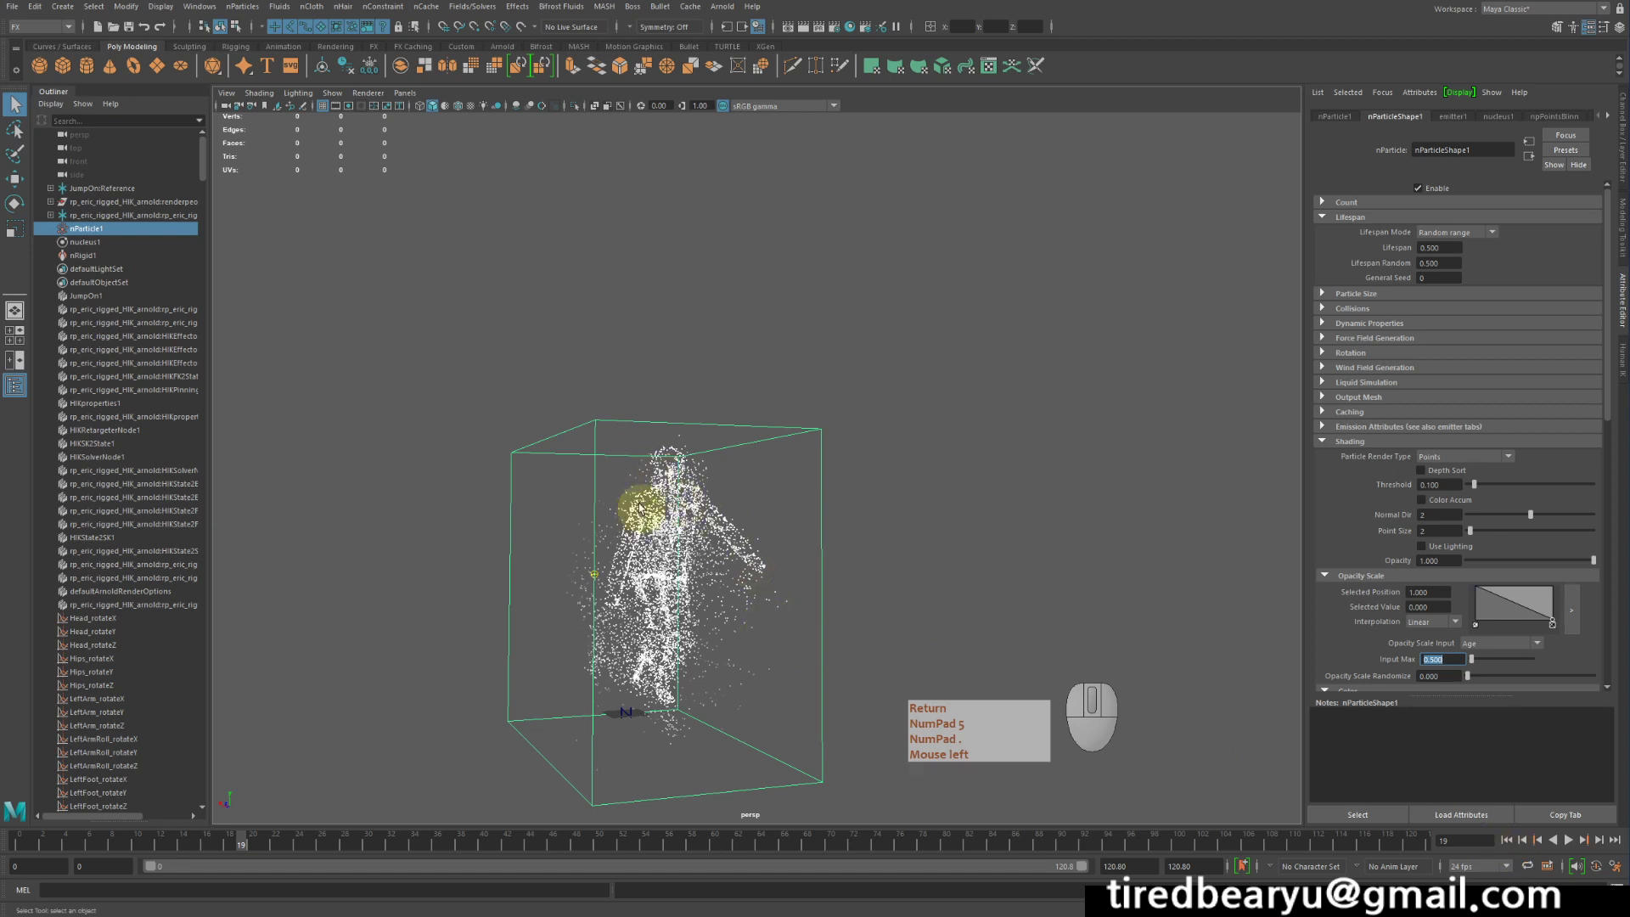
- Replay the simulation from the first frame up to frame 22 to examine how the particles fade with age
scroll(616, 662, "up", 2)
scroll(620, 670, "up", 2)
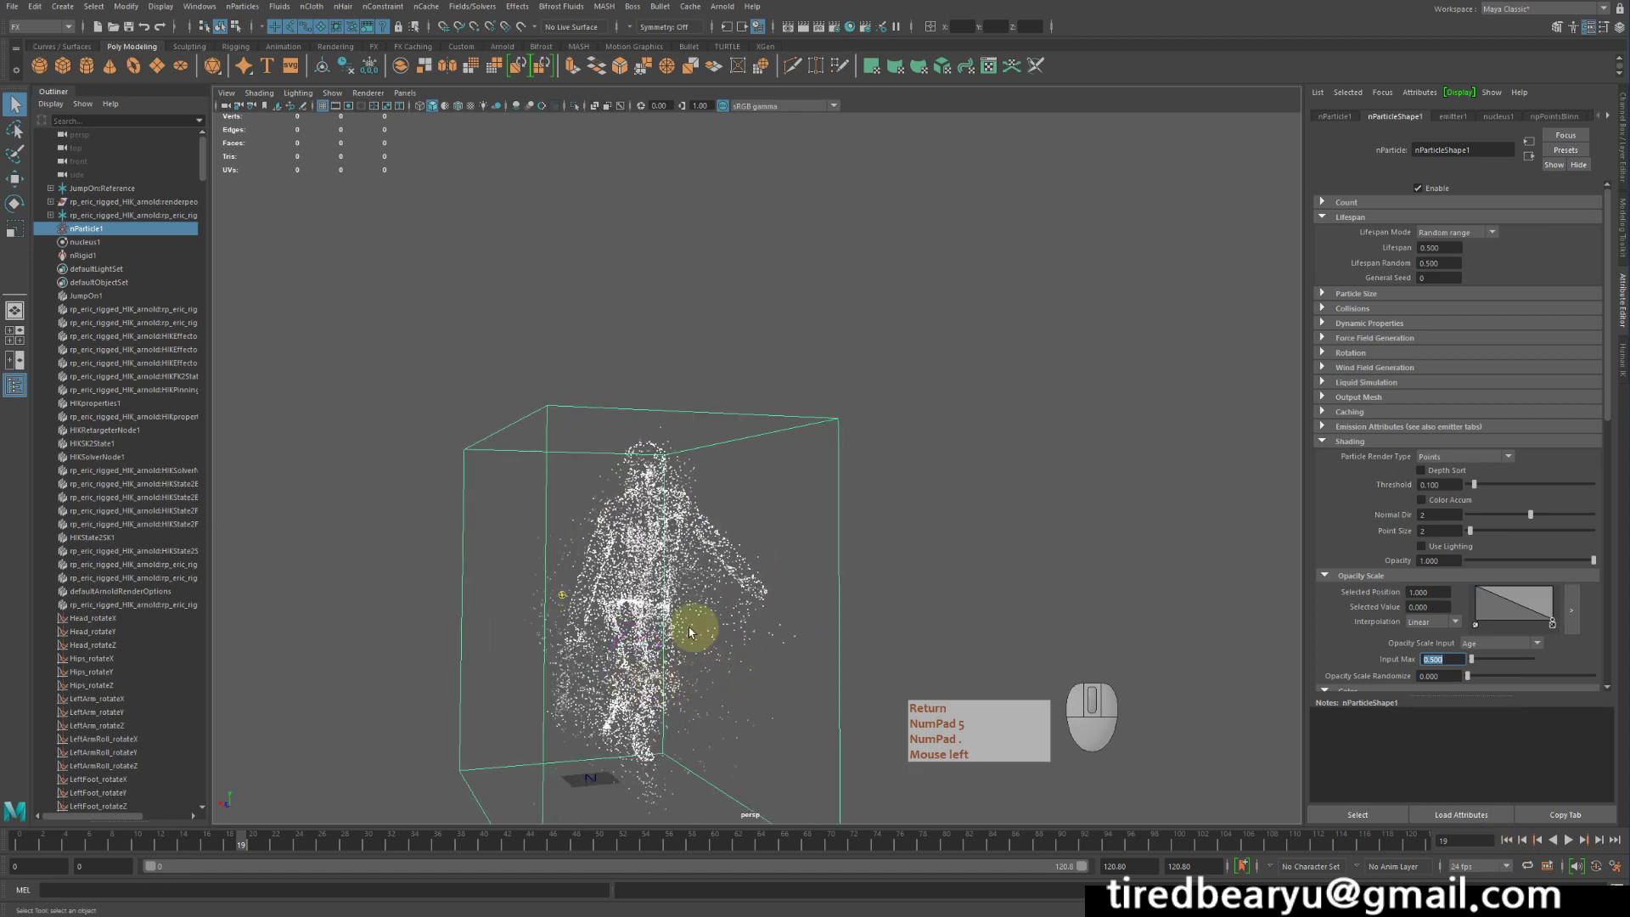
middle_click_drag(632, 635, 711, 470, "alt")
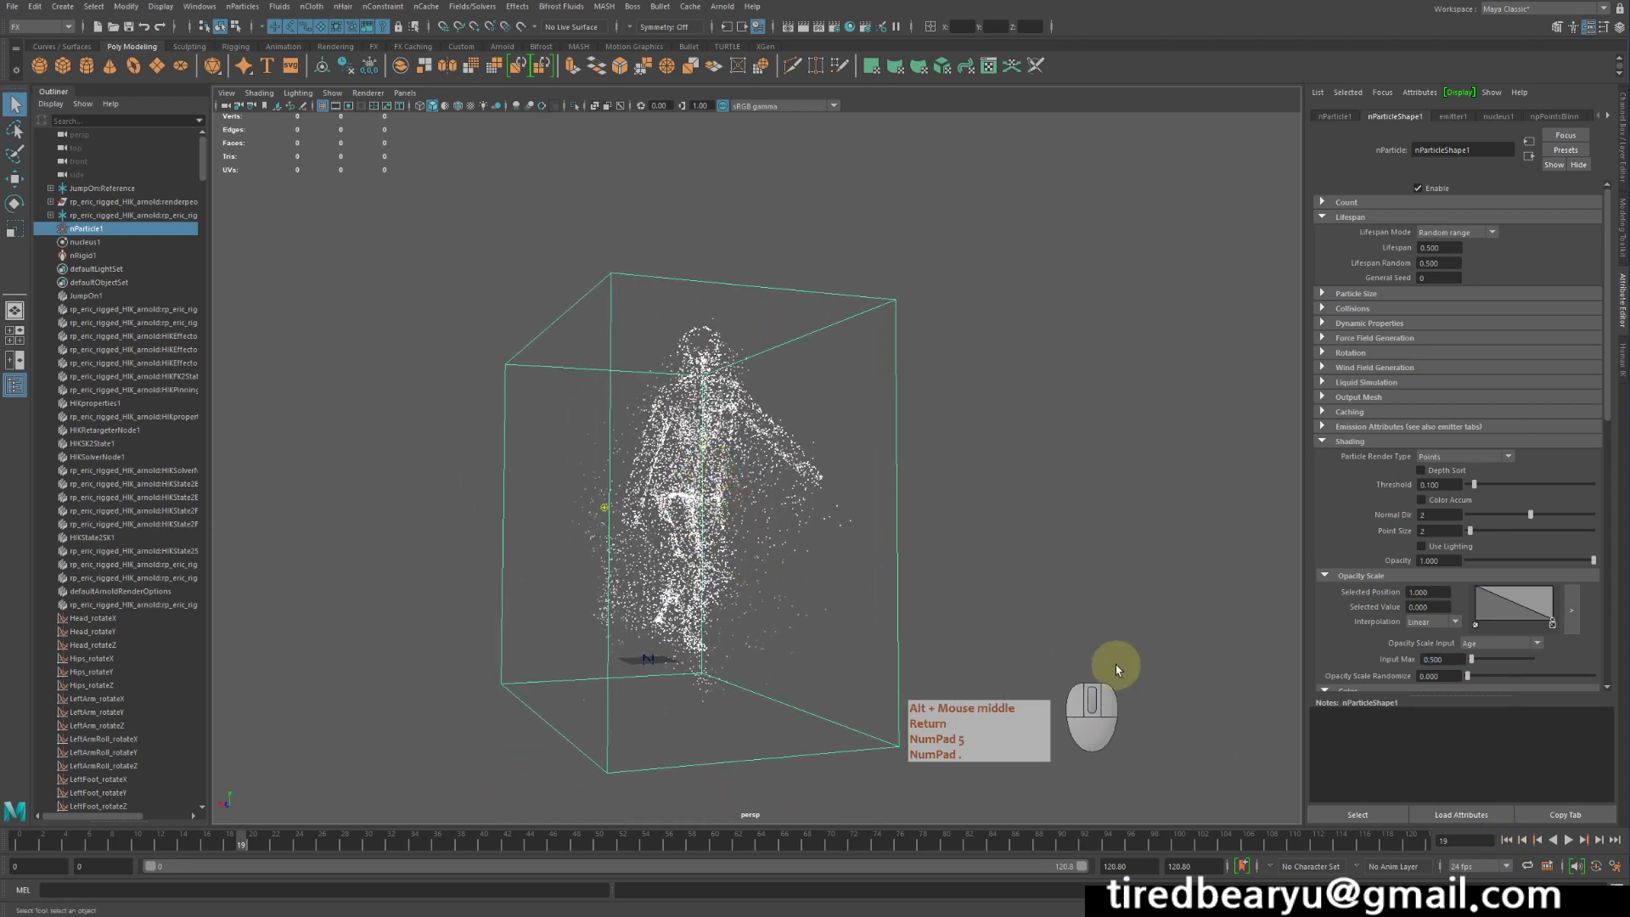
left_click(1522, 839)
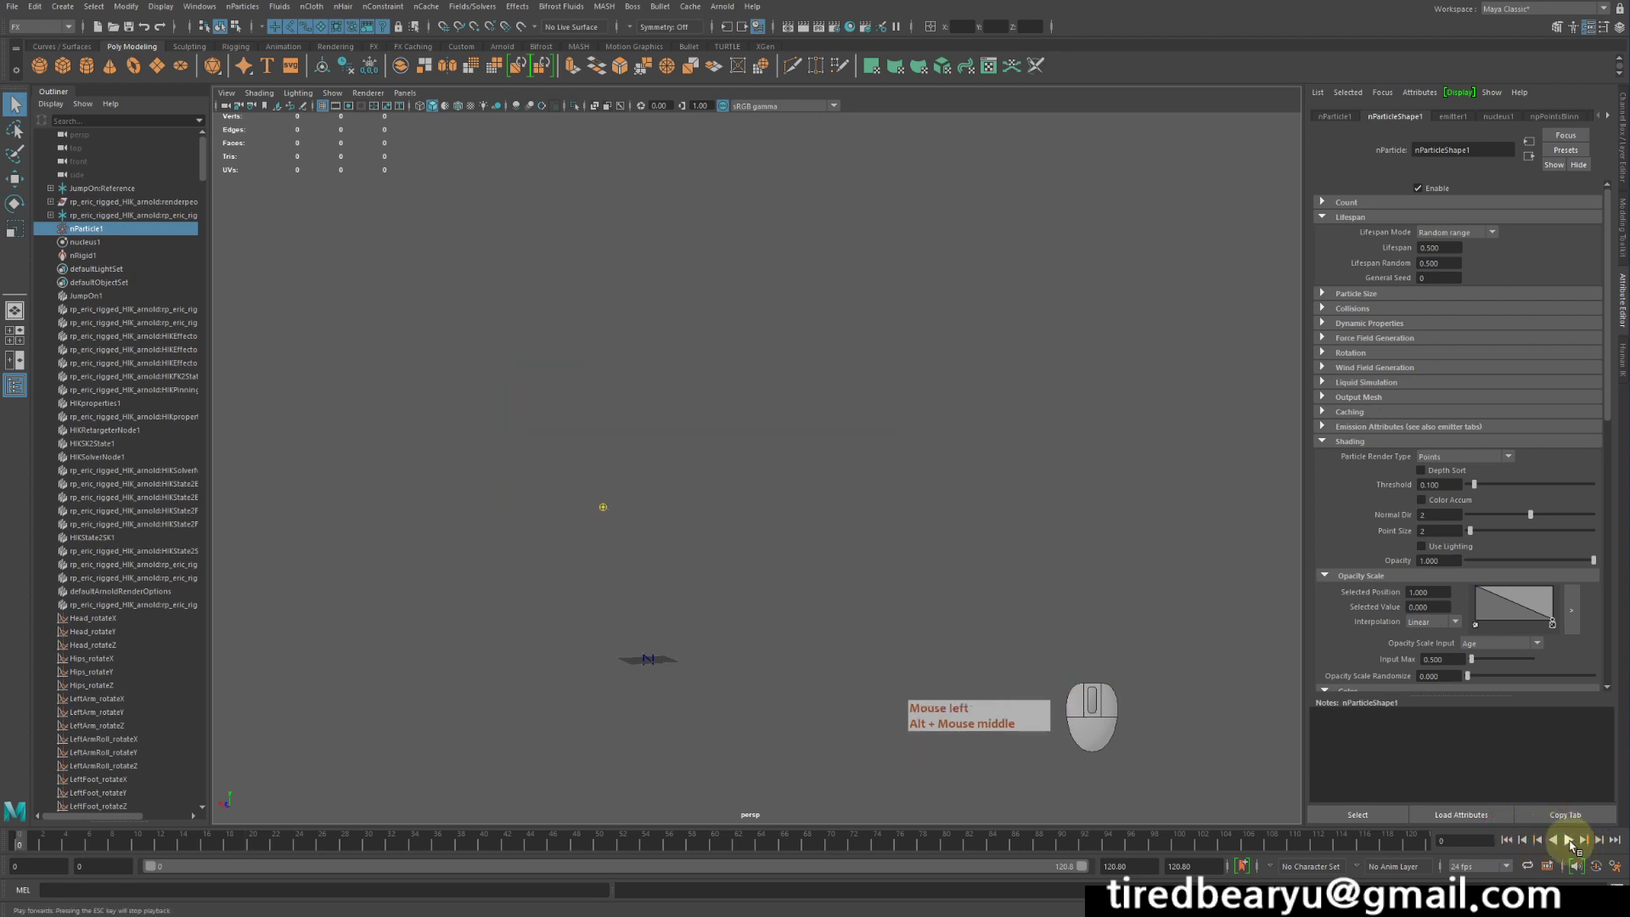
left_click(1568, 841)
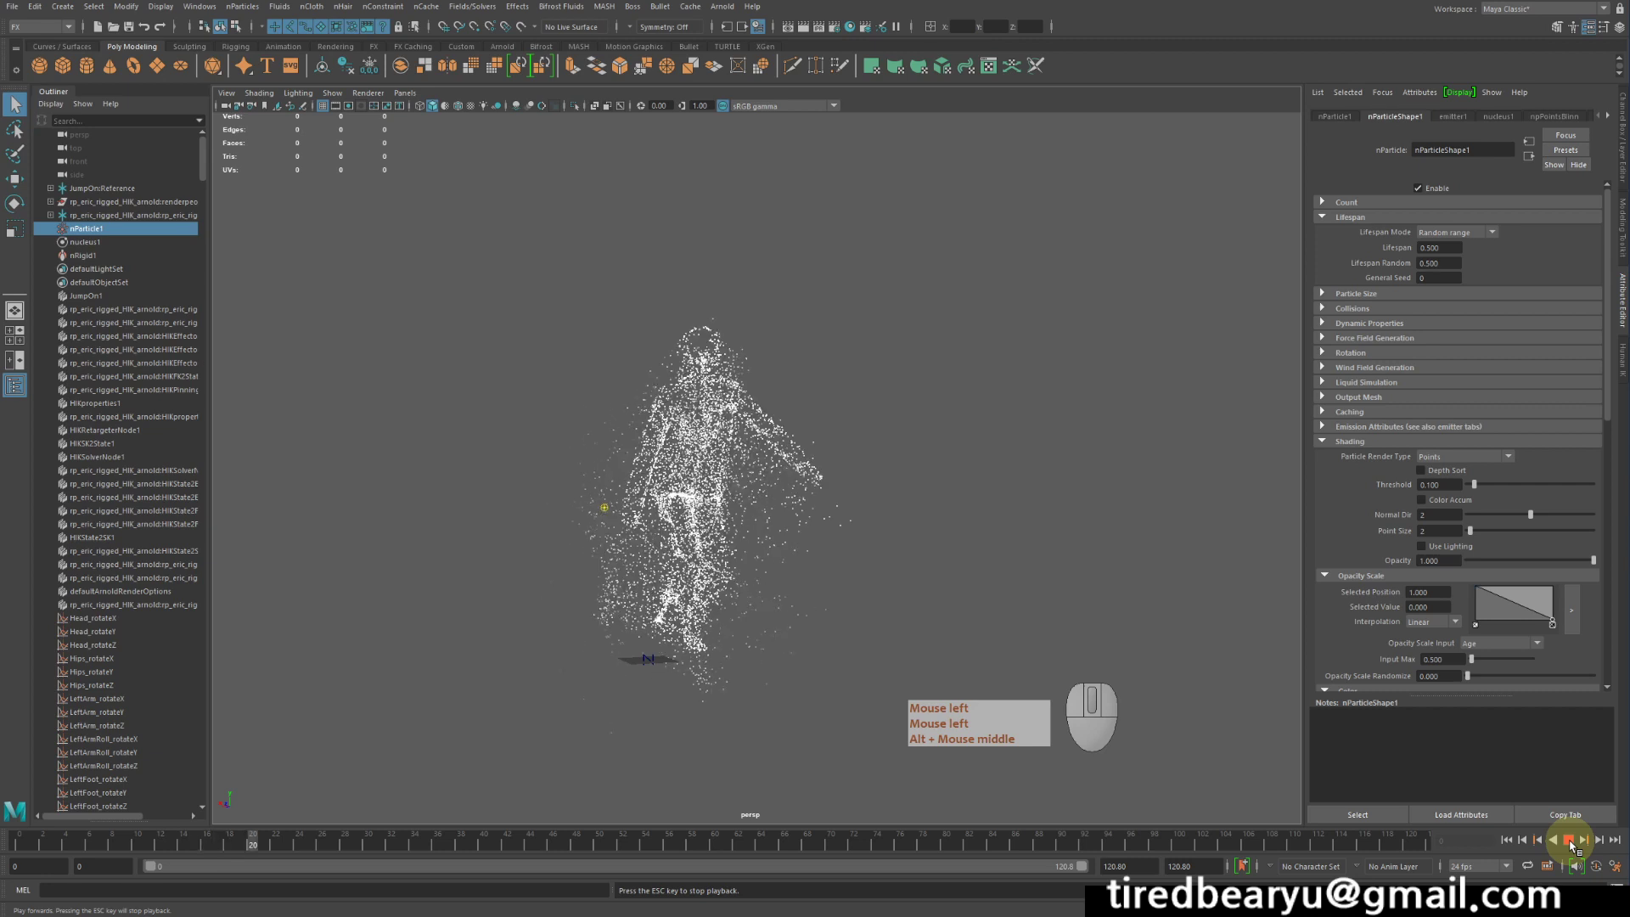
left_click(1569, 840)
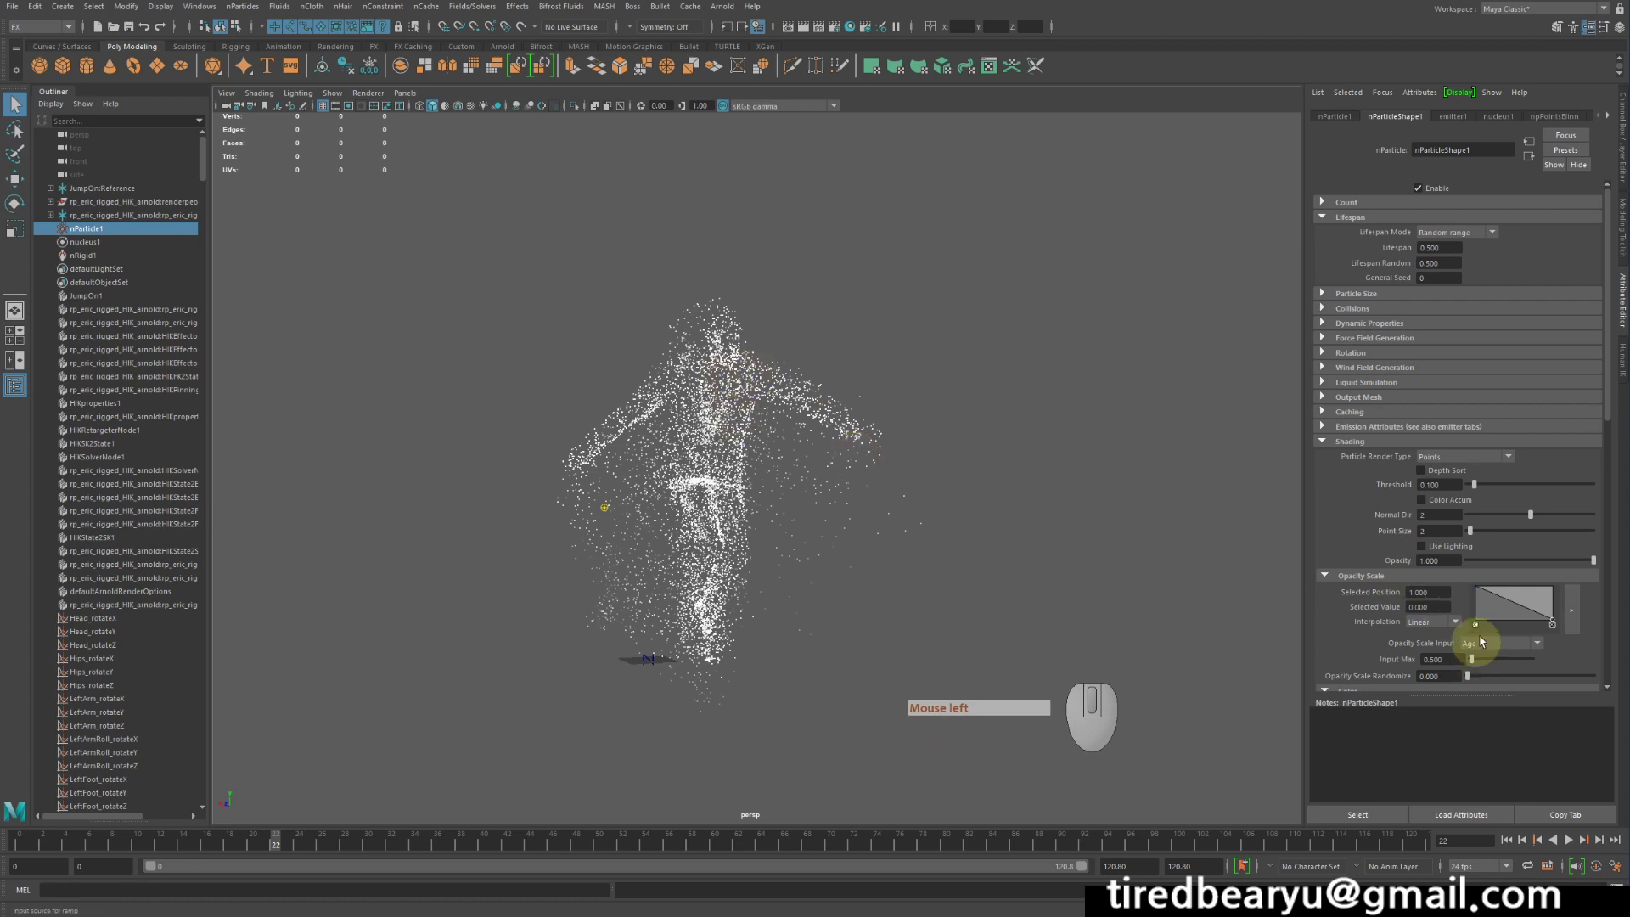
- Set the particle Color Input to Age
scroll(1500, 535, "down", 5)
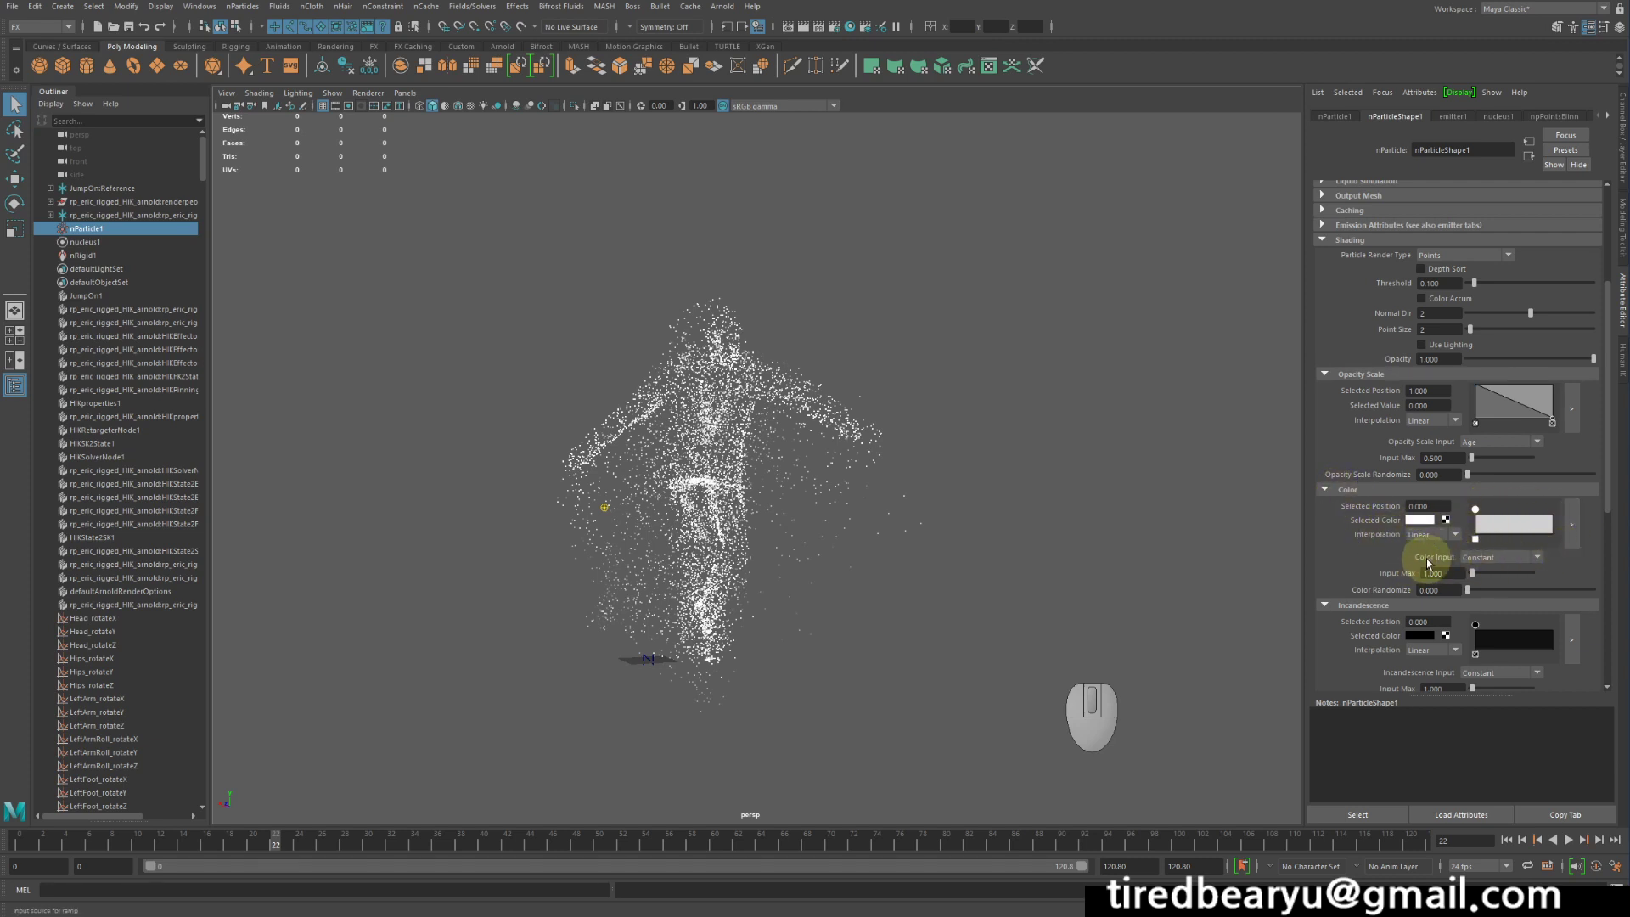
left_click(1494, 560)
left_click(1489, 552)
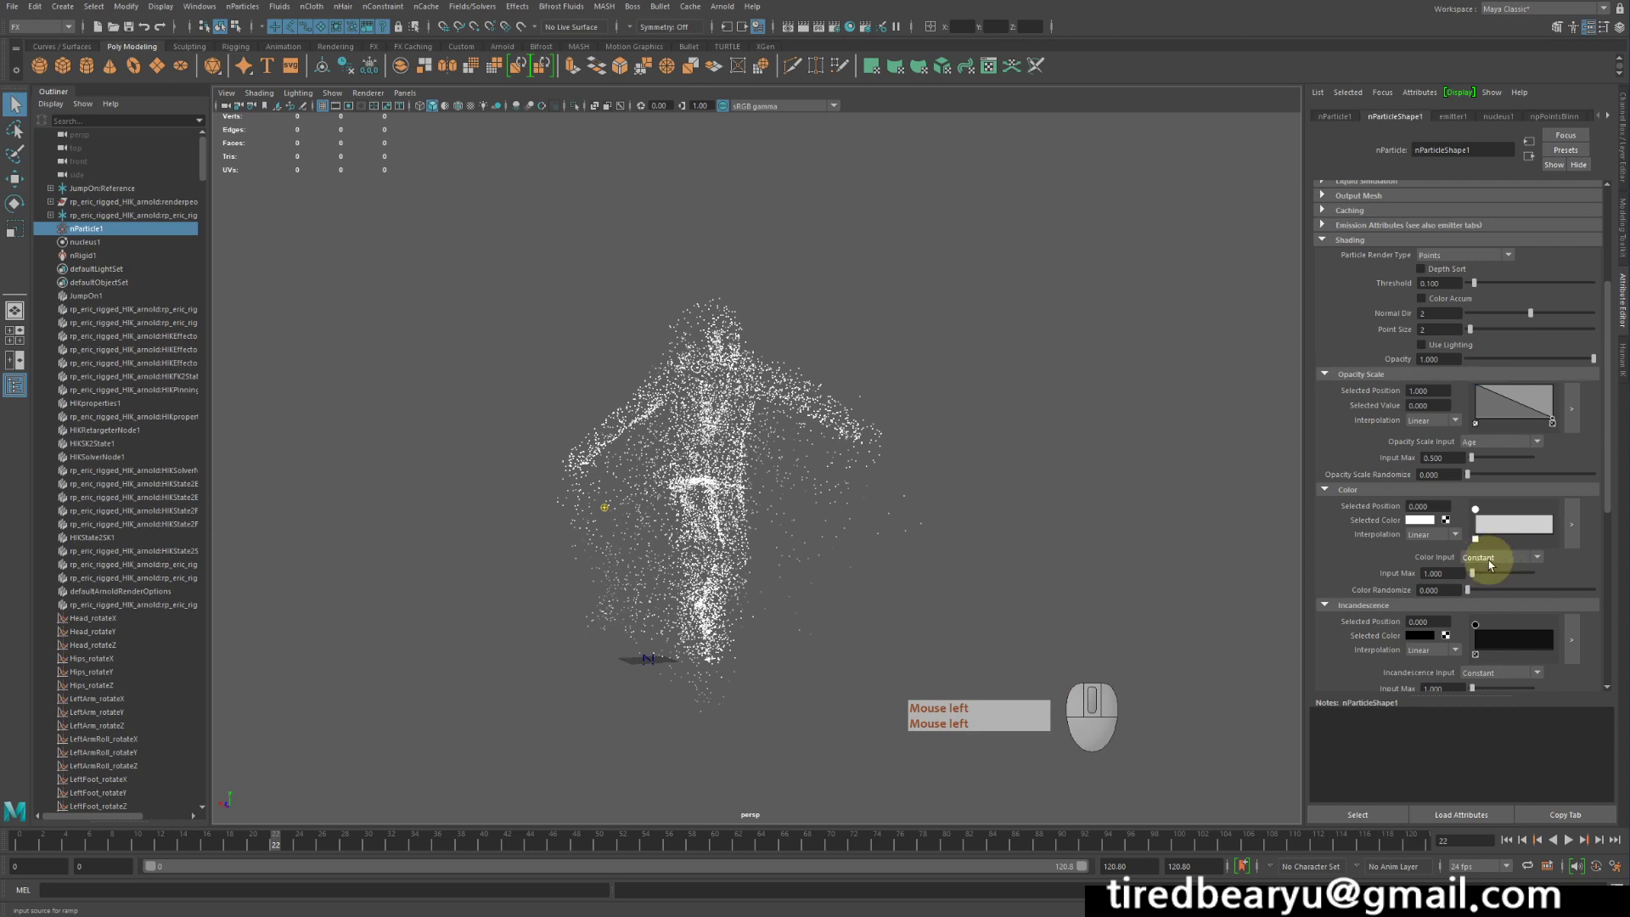
left_click(1490, 562)
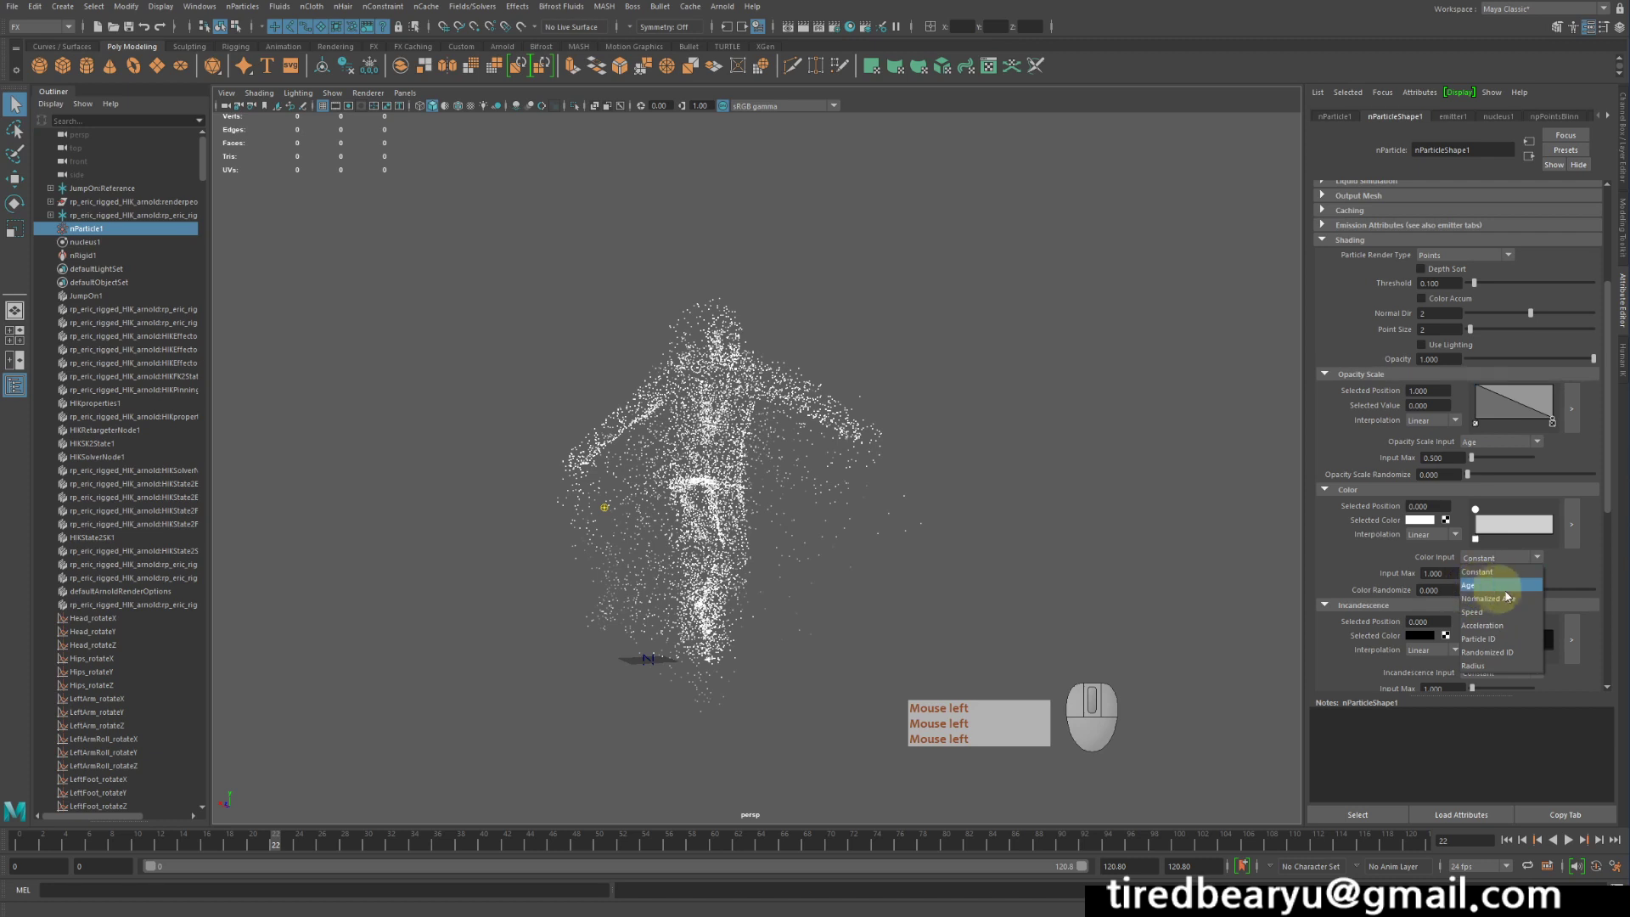
left_click(1500, 586)
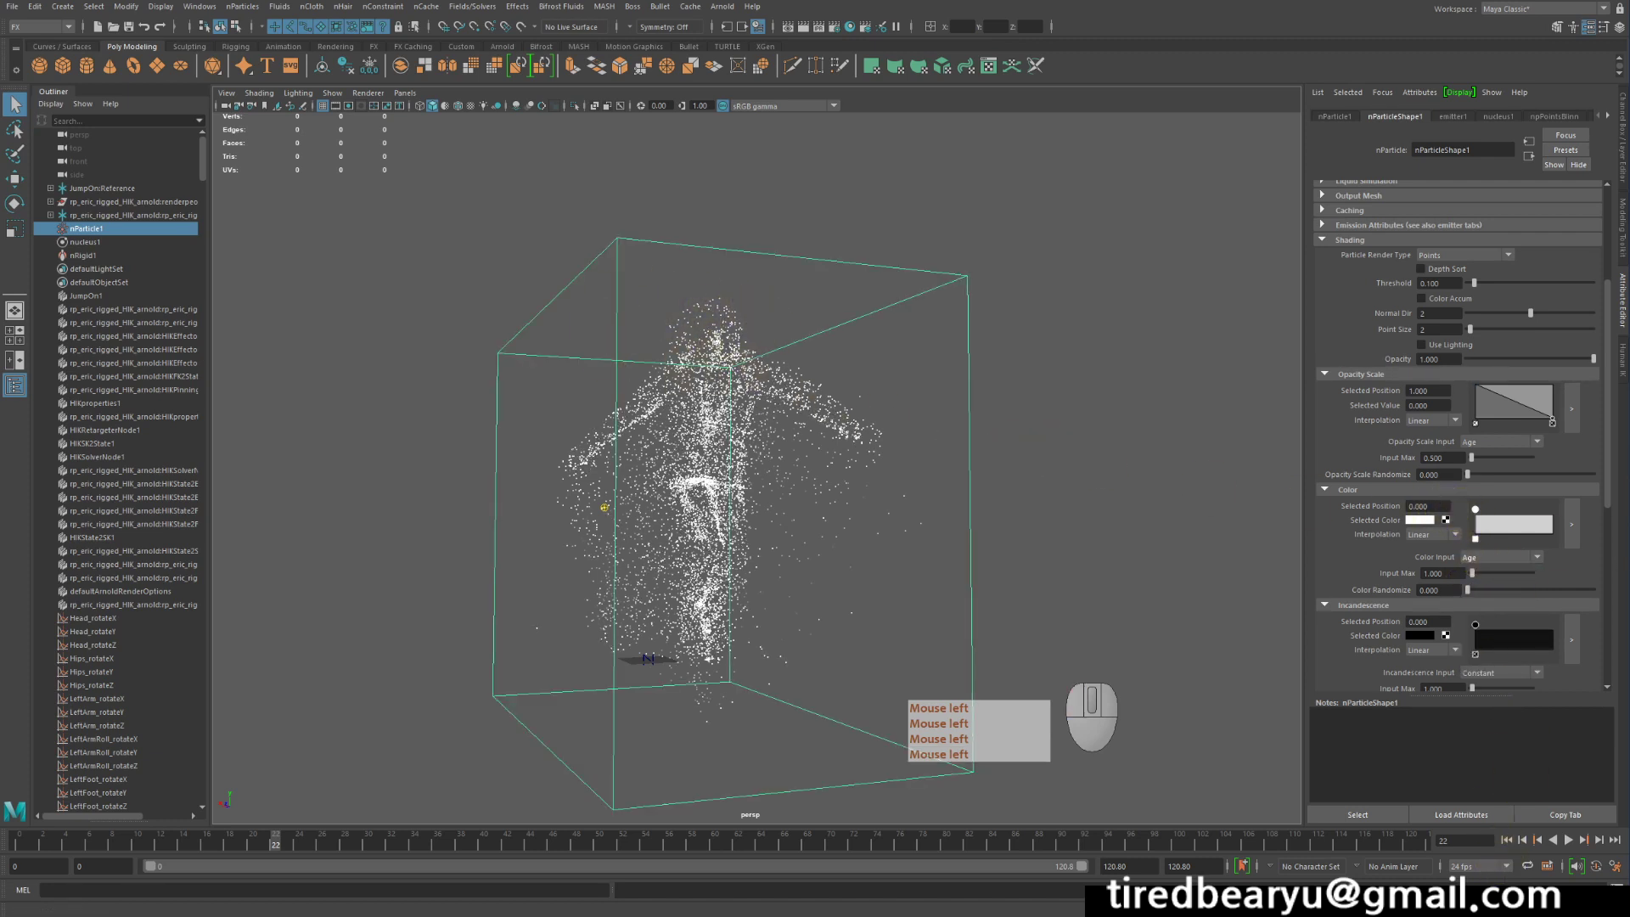
- Add a white point at position 1.000 on the Color ramp and make the point at position 0.000 blue
left_click_drag(1489, 519, 1552, 511)
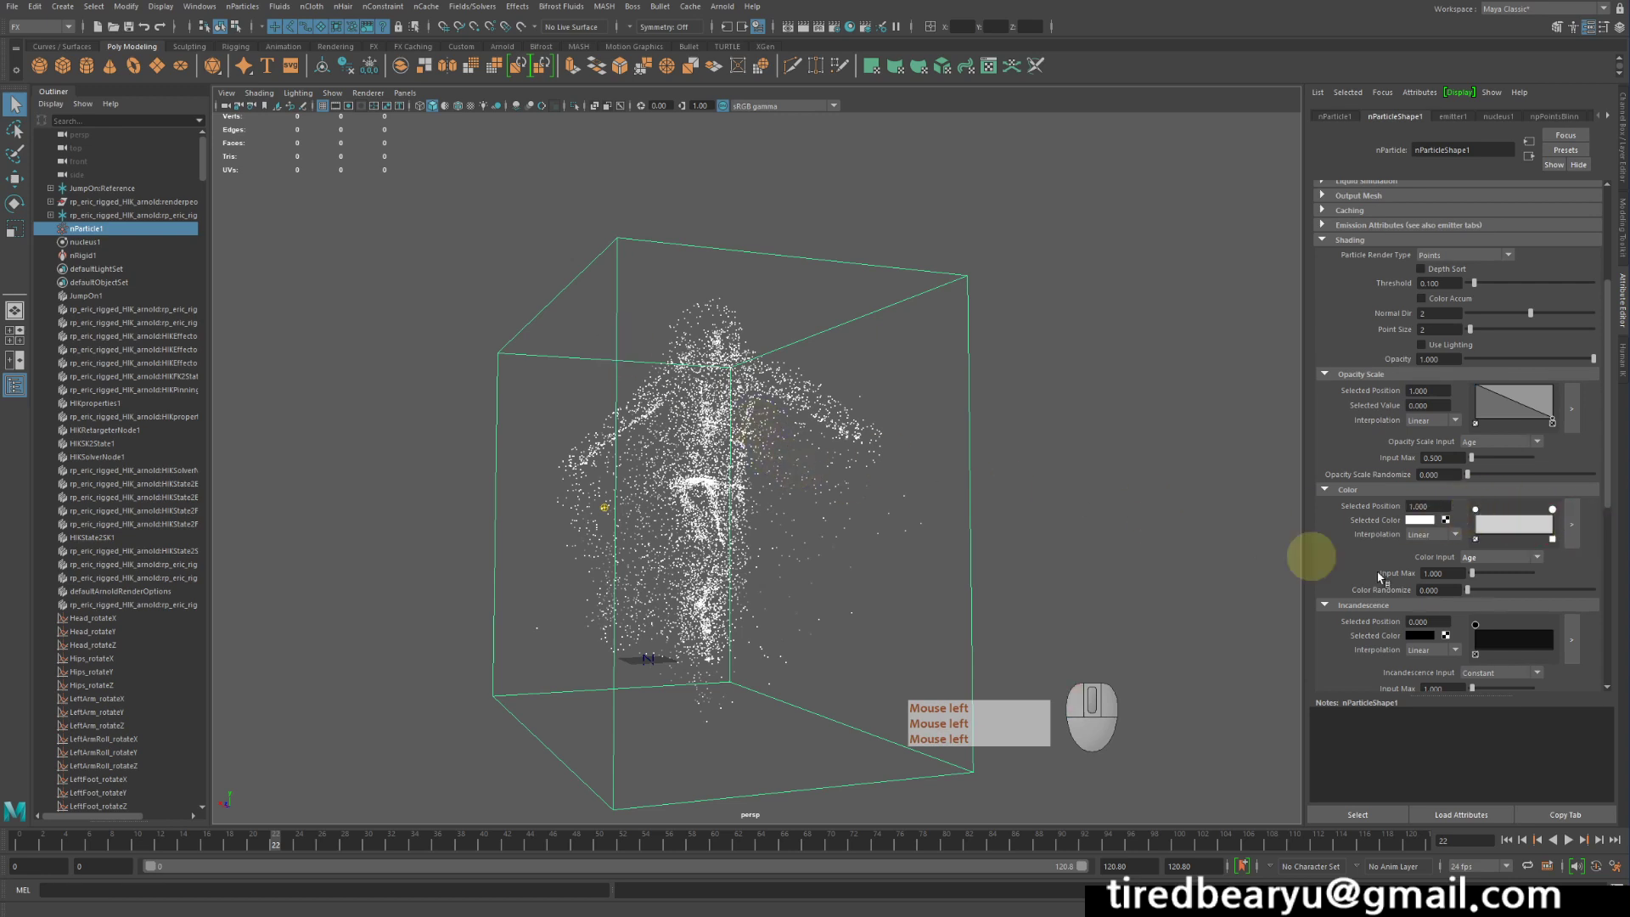
left_click(1475, 509)
left_click(1417, 521)
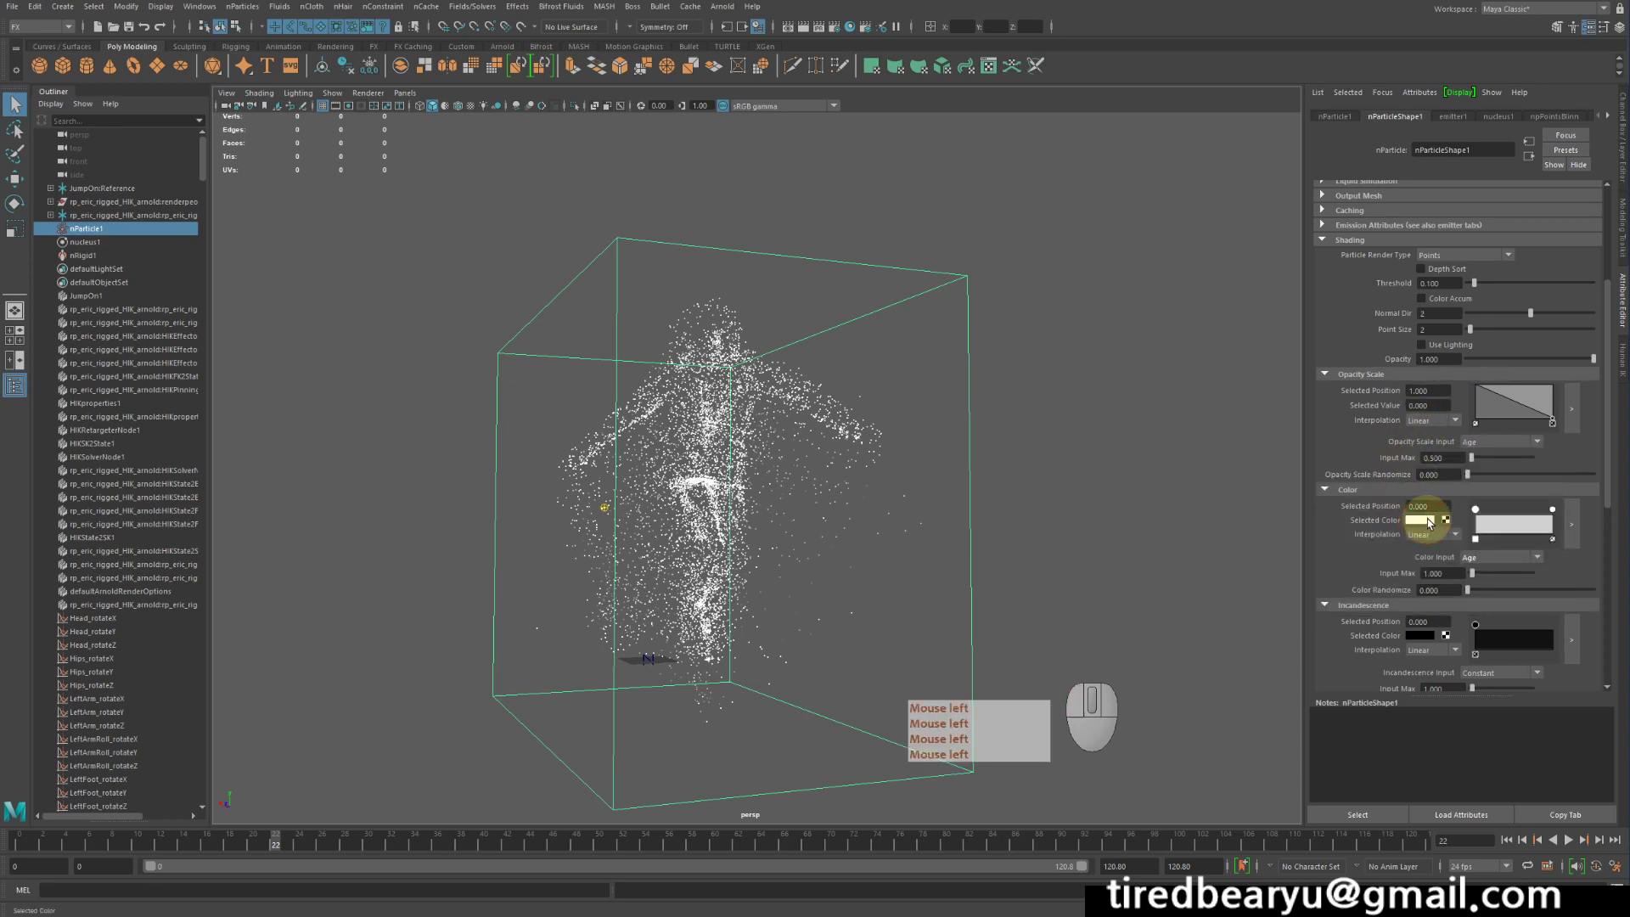
left_click(1429, 521)
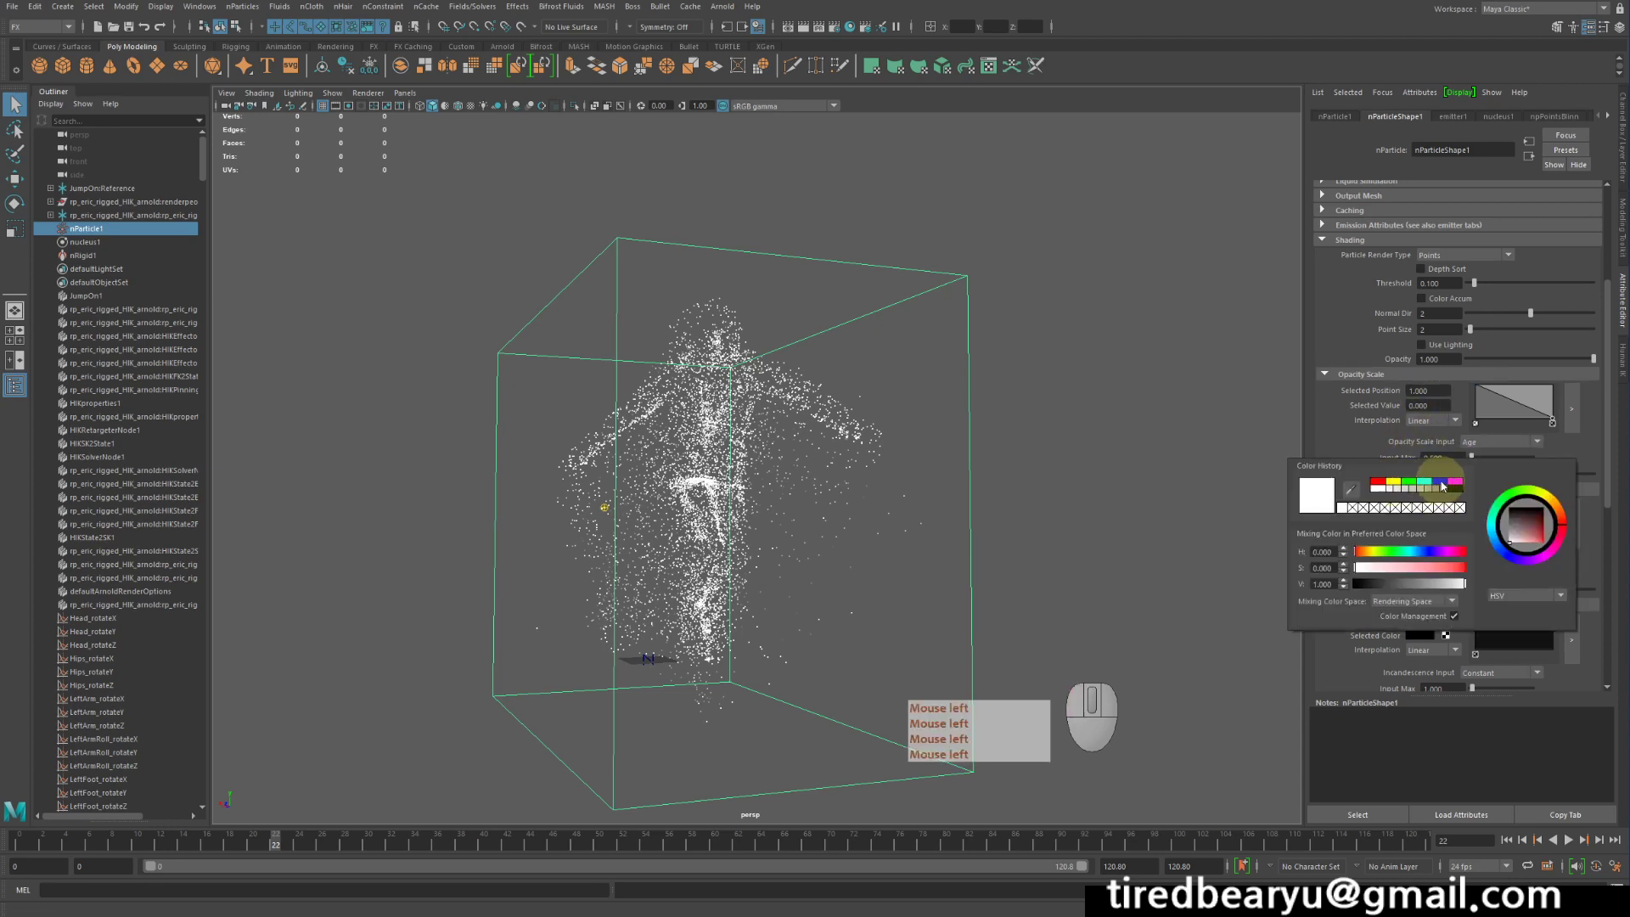
left_click(1441, 486)
left_click(1557, 523)
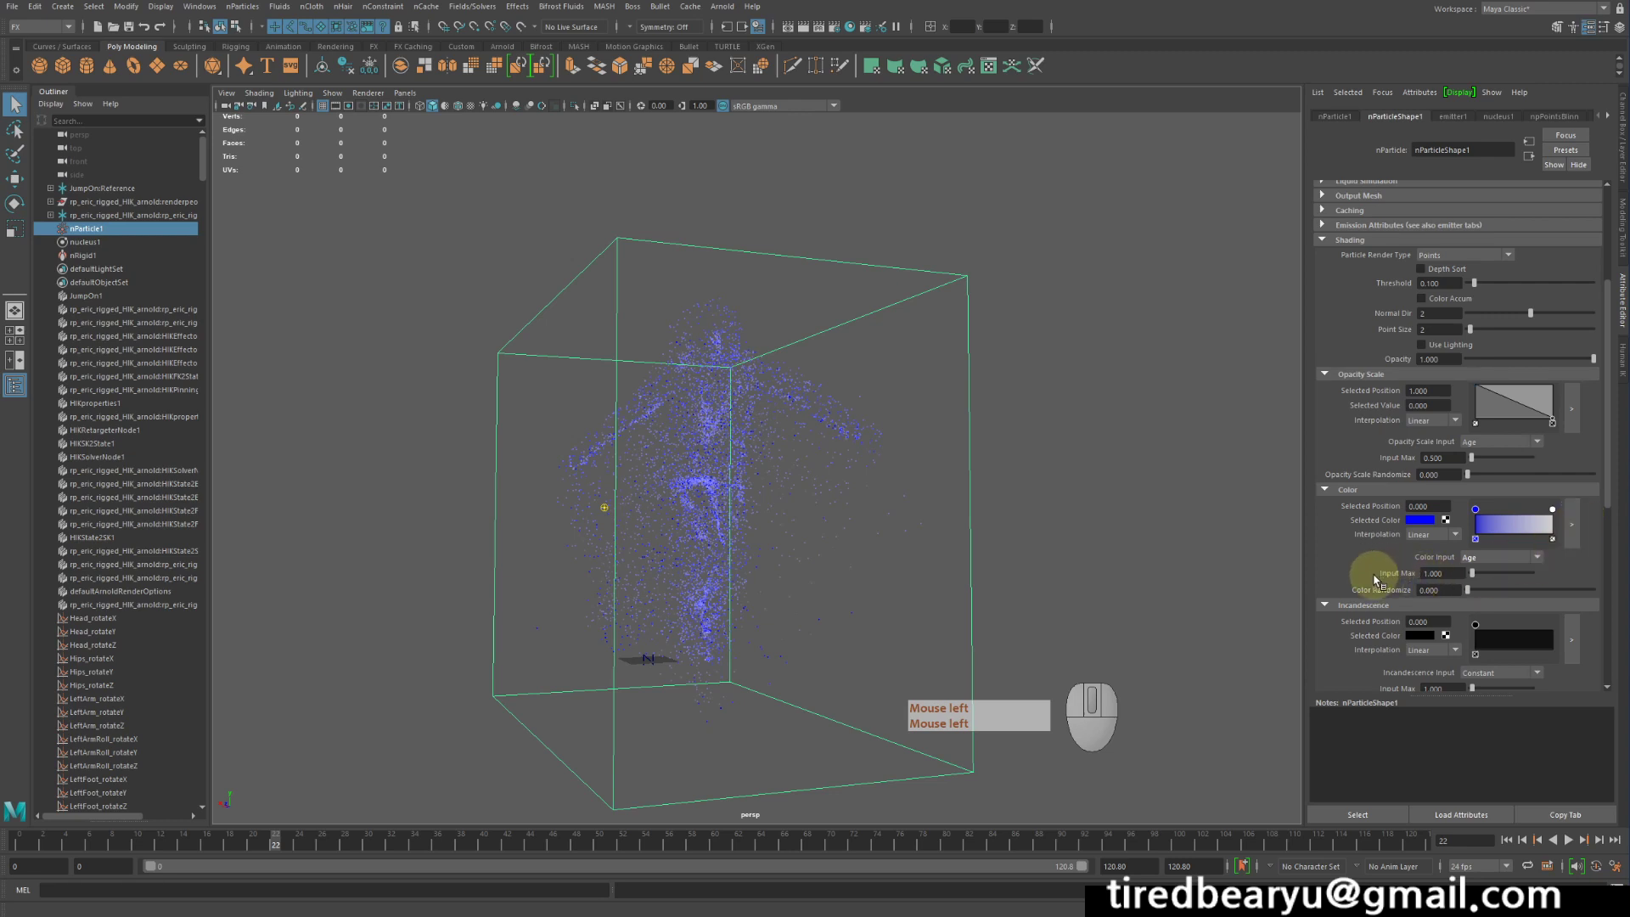
- Set the Color ramp's Input Max to 0.5
left_click(1443, 573)
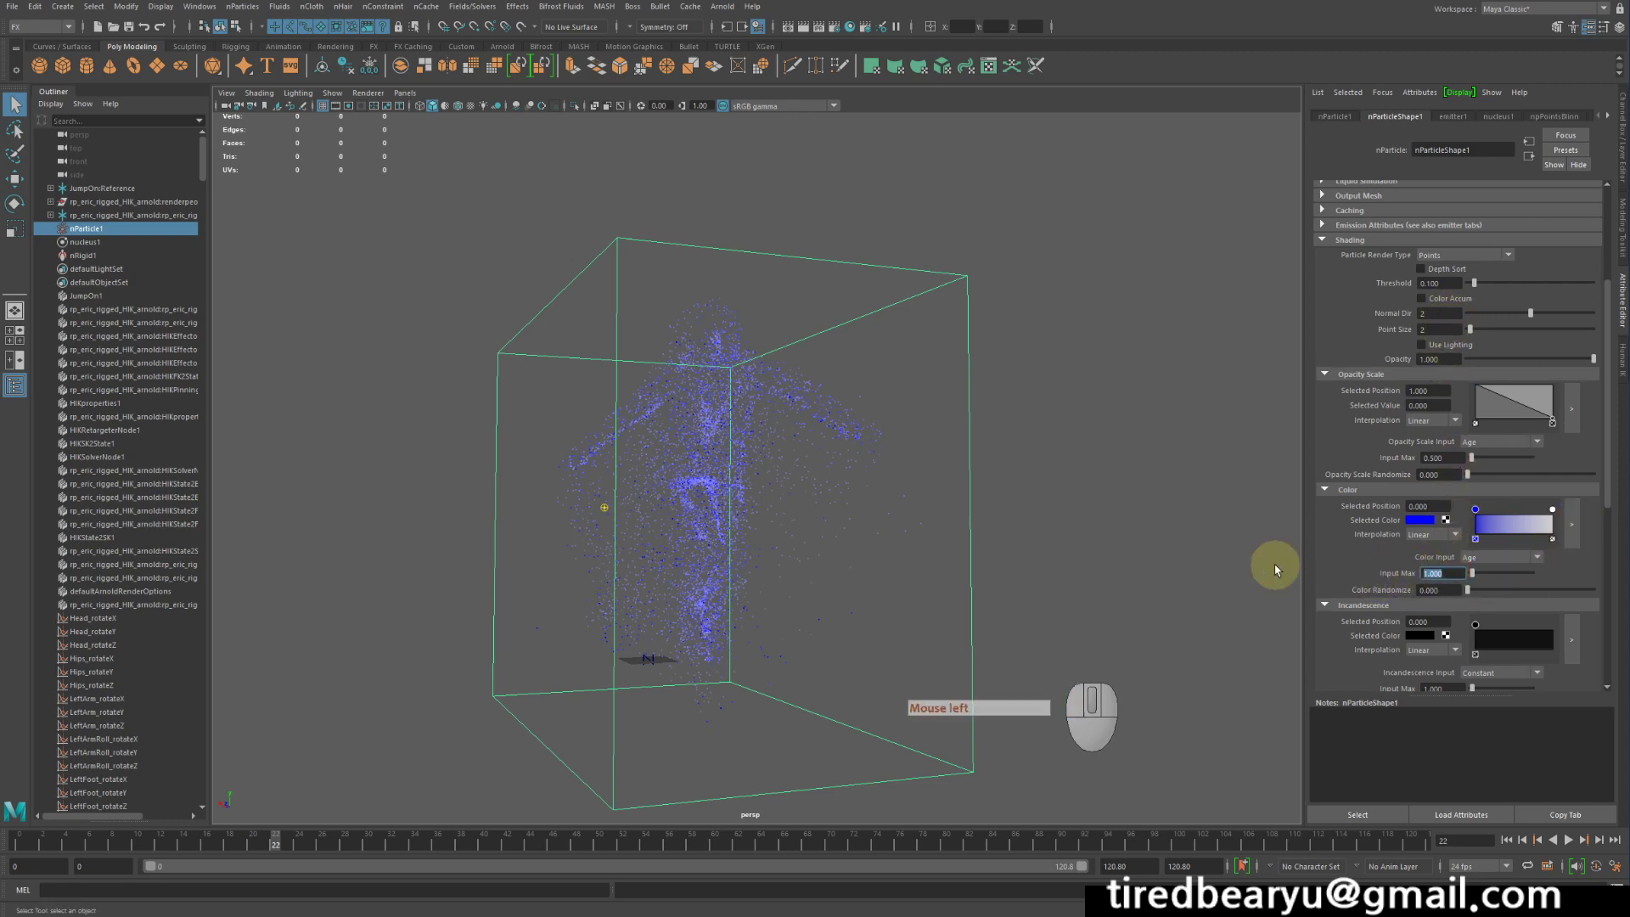
type(".5")
key("Return")
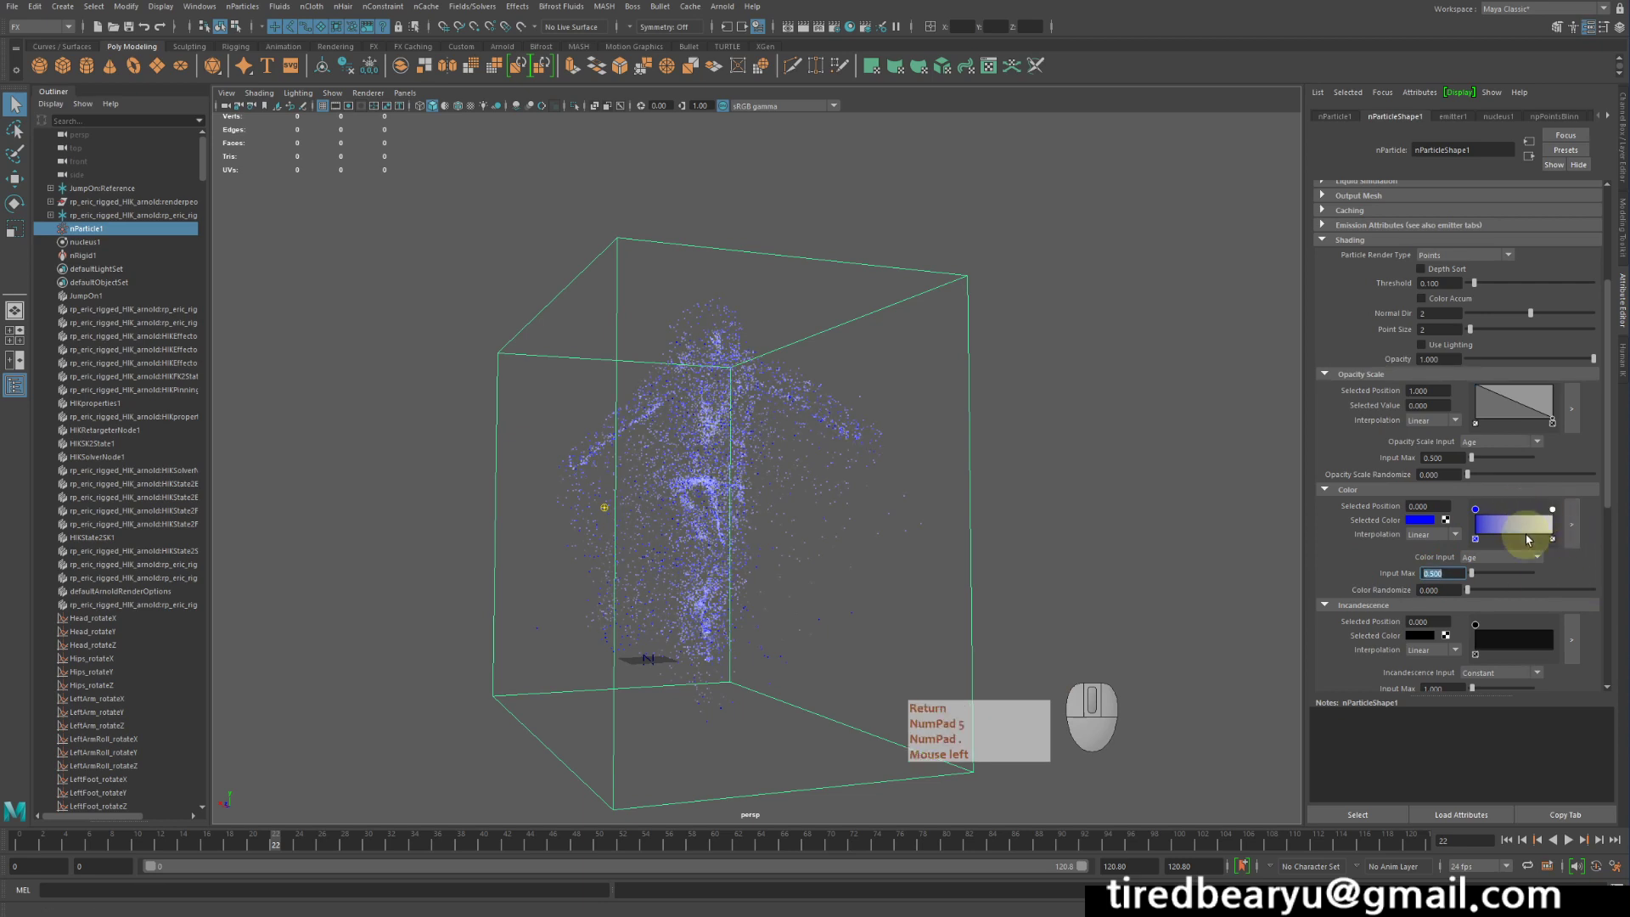
- Replay the simulation from the first frame up to frame 36 to examine the particles' colour change with age
left_click(1506, 840)
left_click(1569, 840)
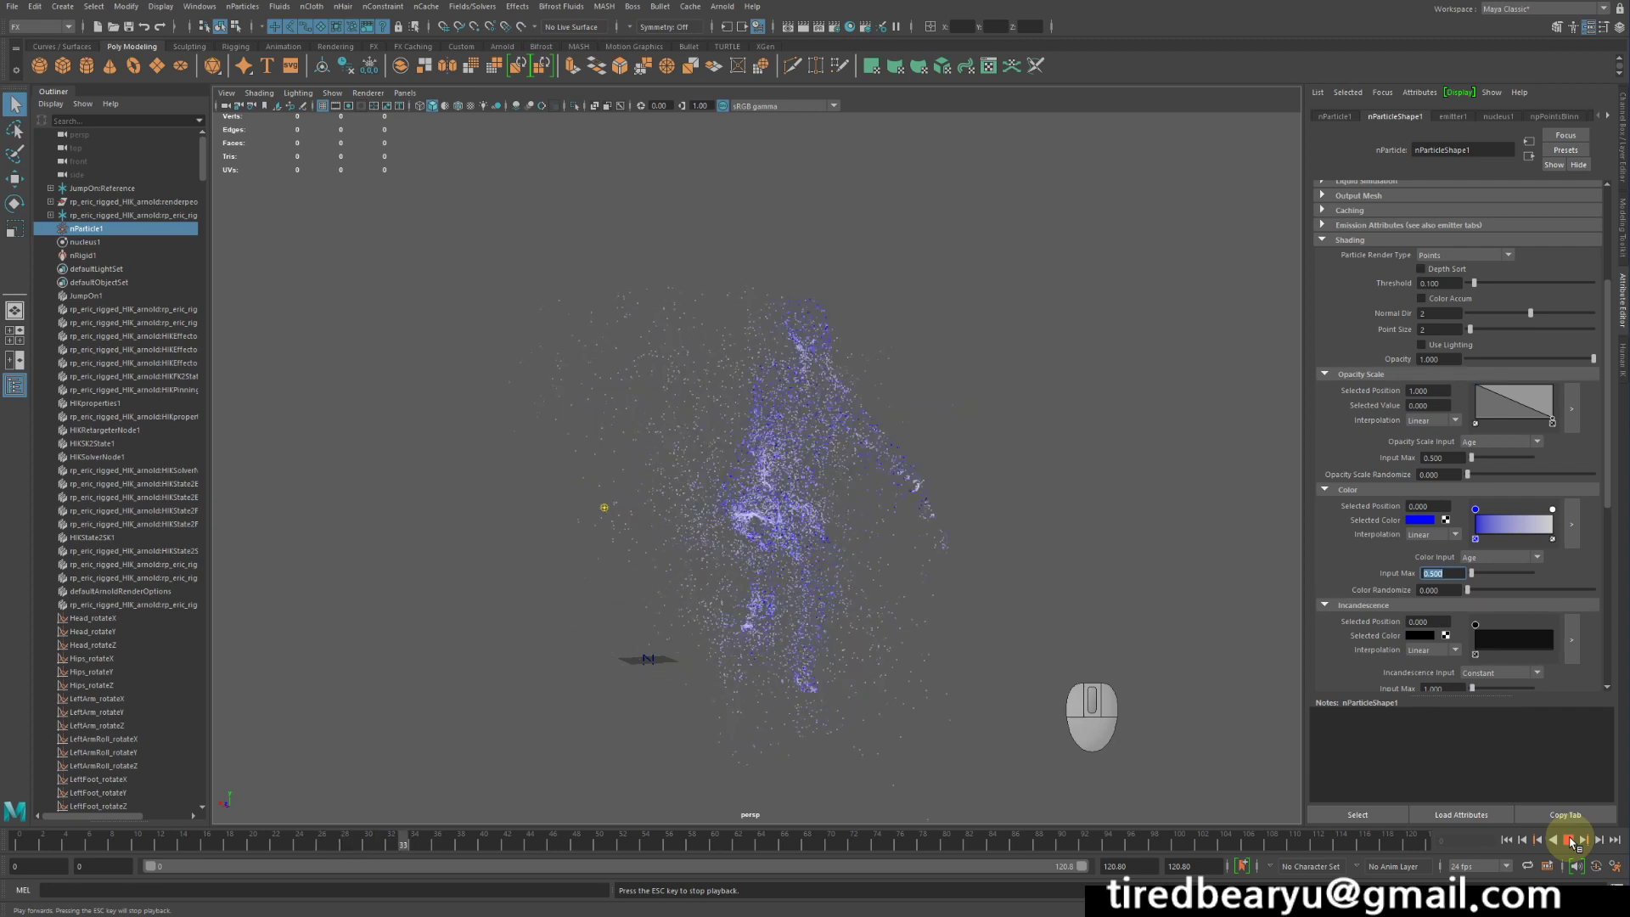
left_click(1569, 840)
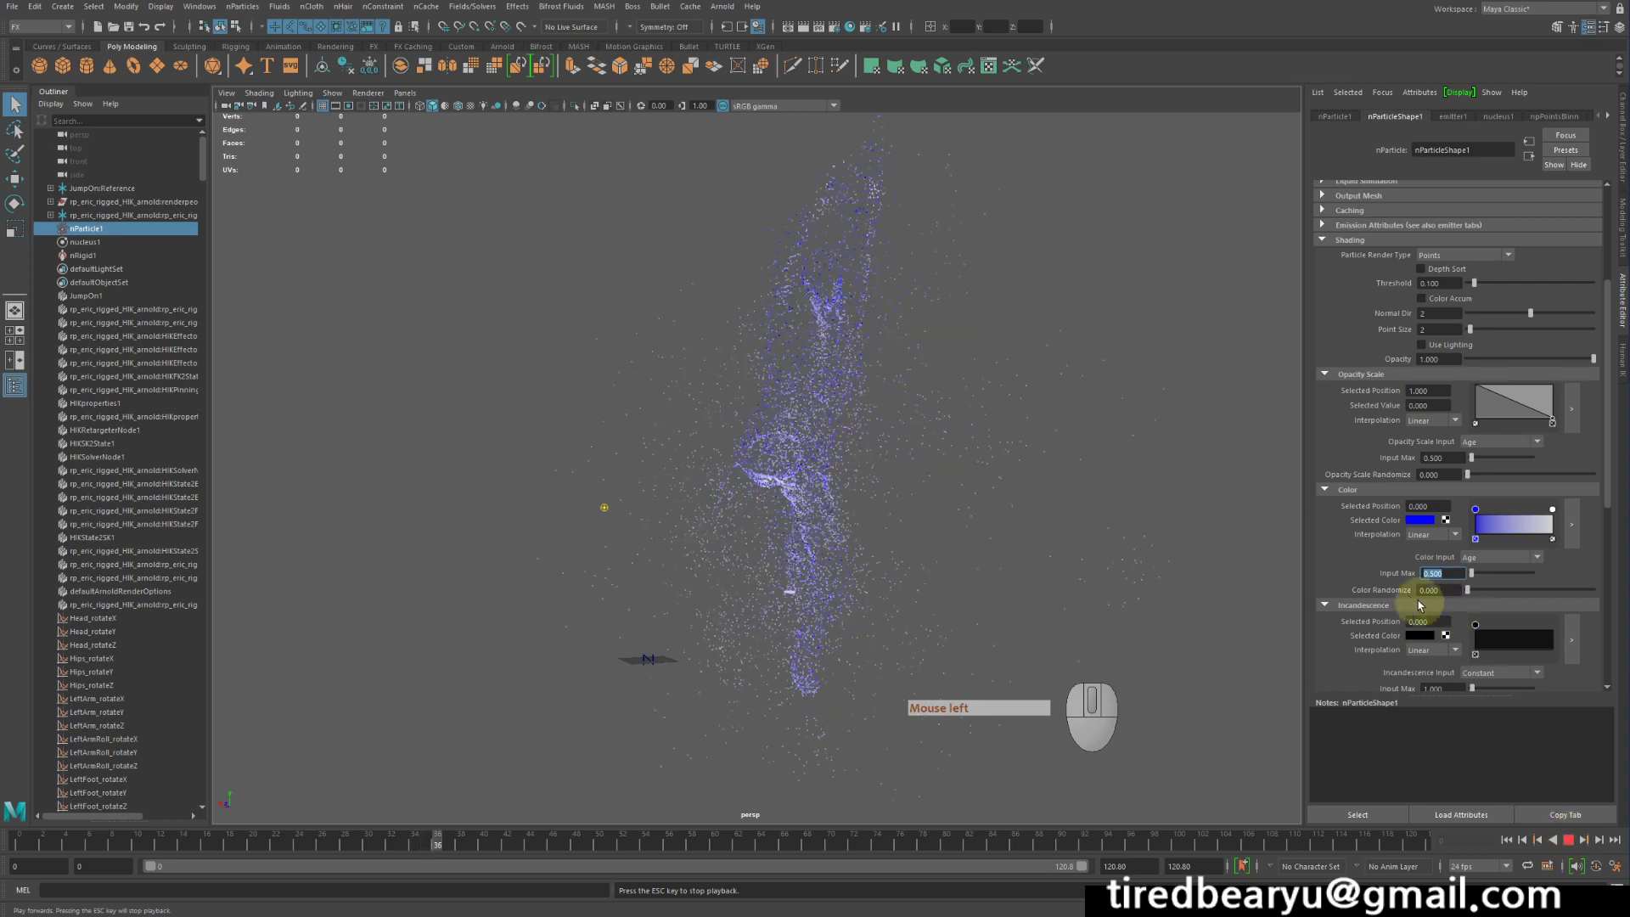
left_click_drag(1458, 597, 1411, 592)
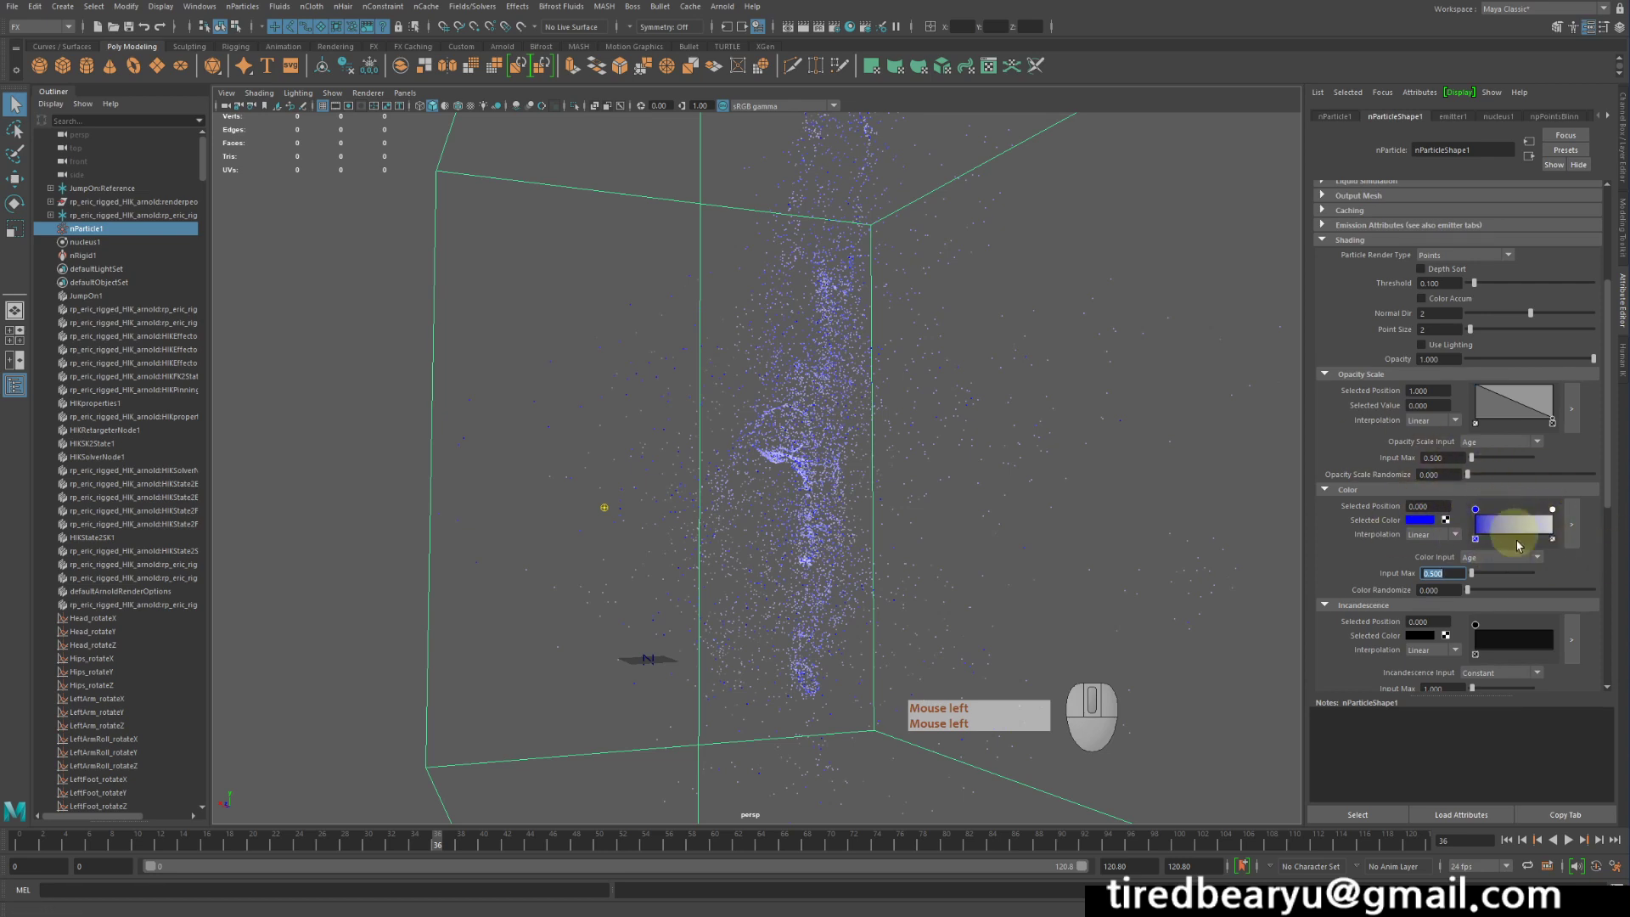
- Review the Opacity Scale, Color and Incandescence settings and replay the simulation from the start, stopping at frame 20
scroll(1532, 586, "down", 4)
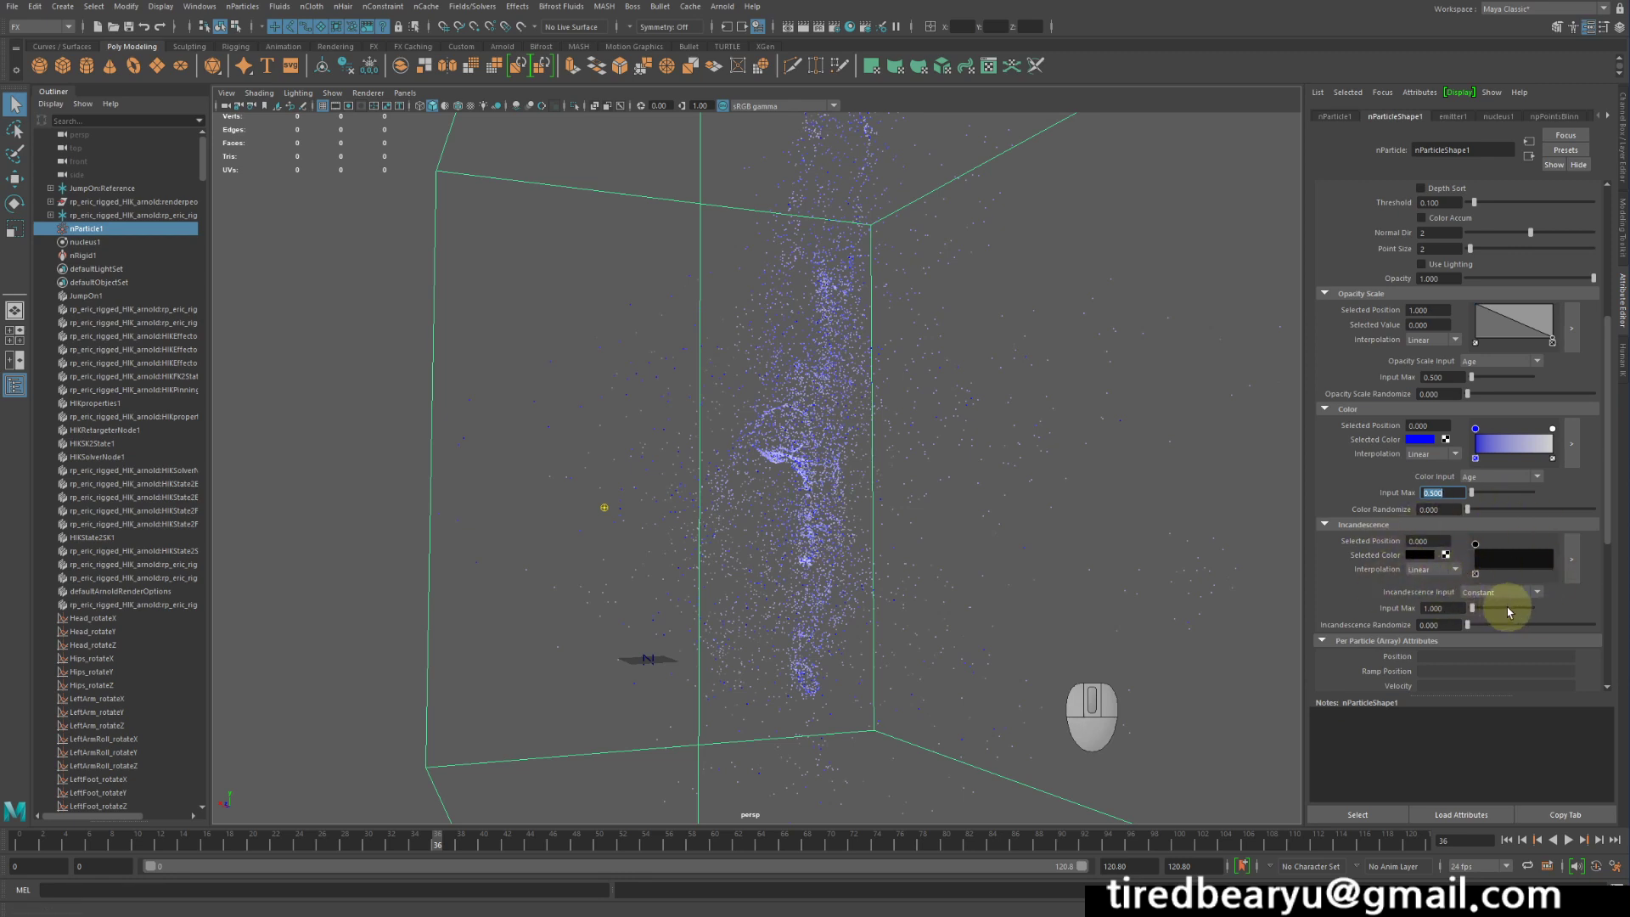
scroll(1506, 608, "up", 3)
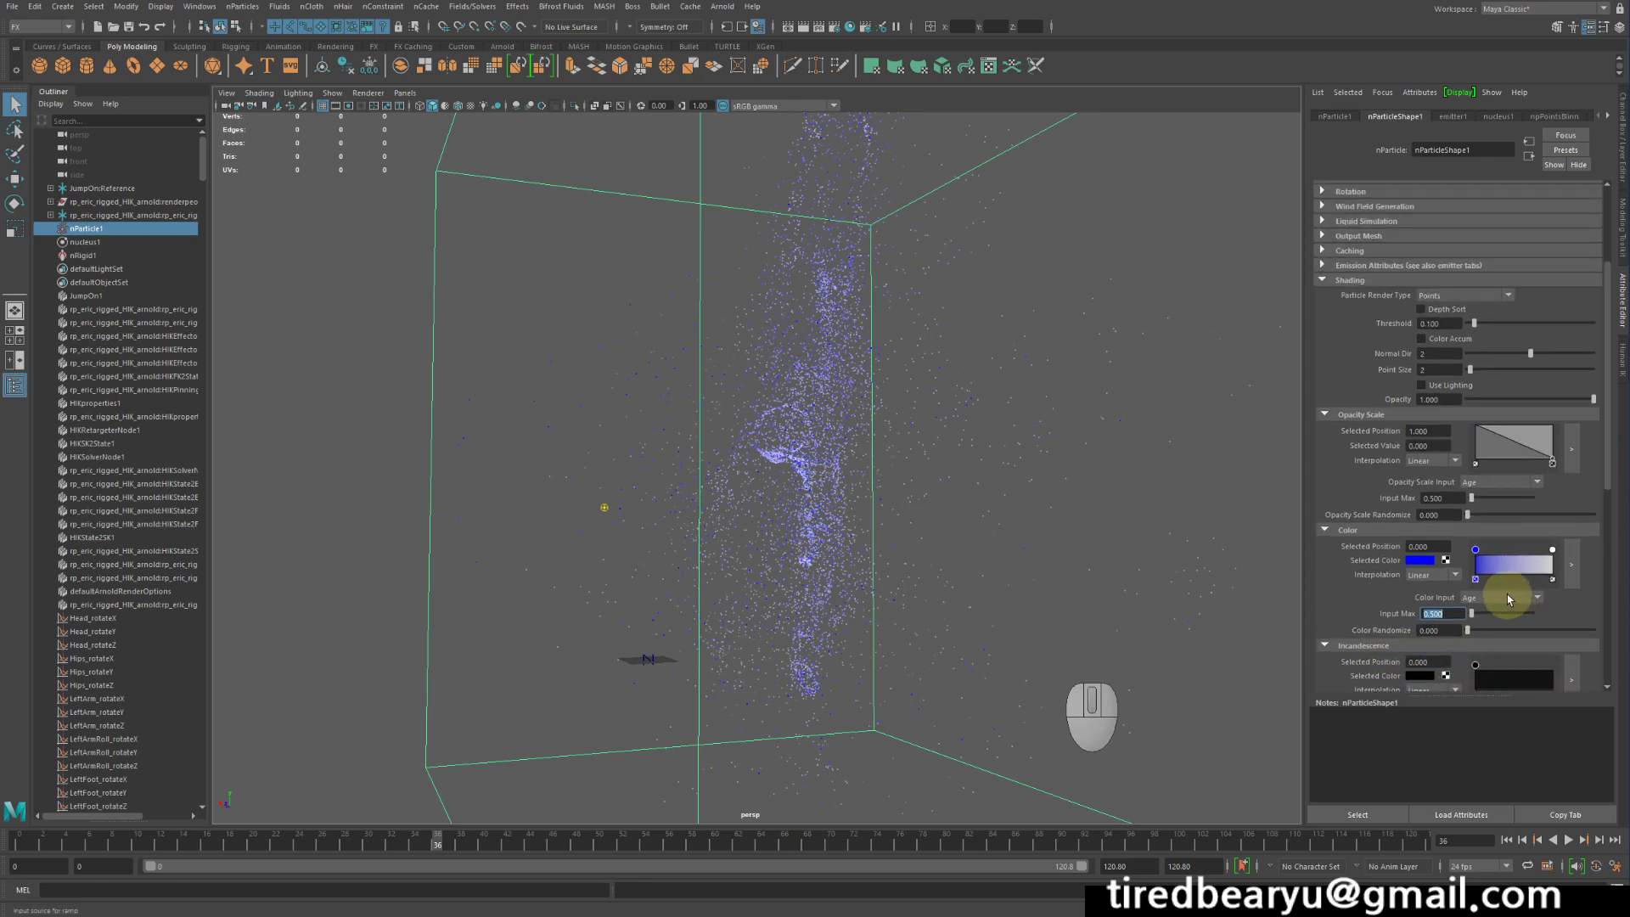
scroll(1506, 594, "down", 1)
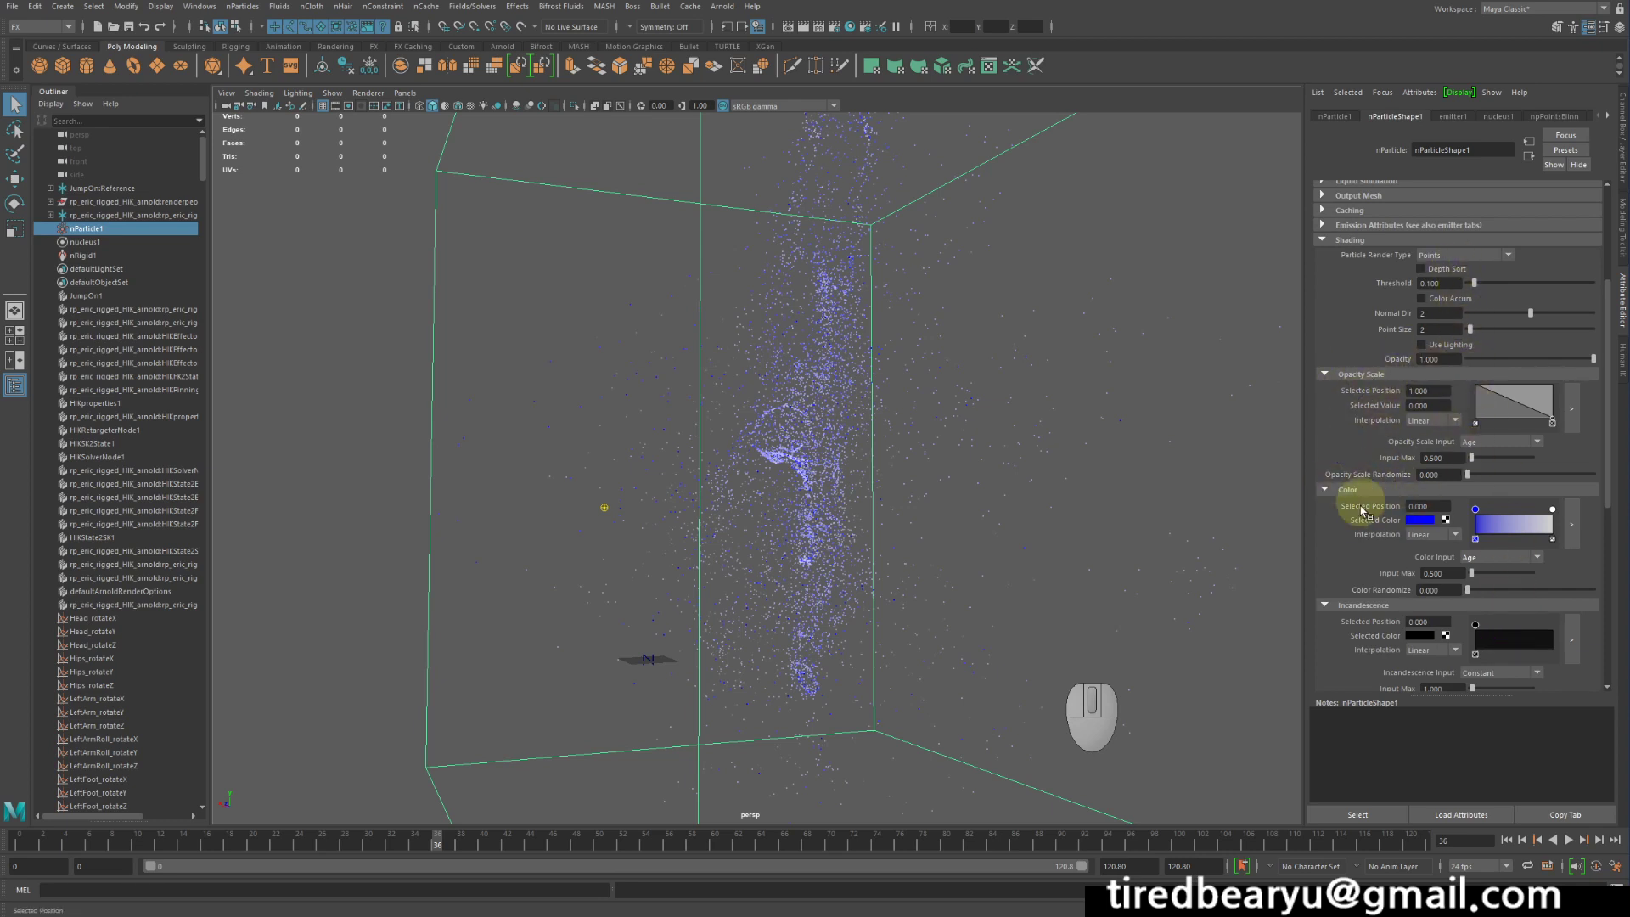
scroll(1370, 505, "down", 2)
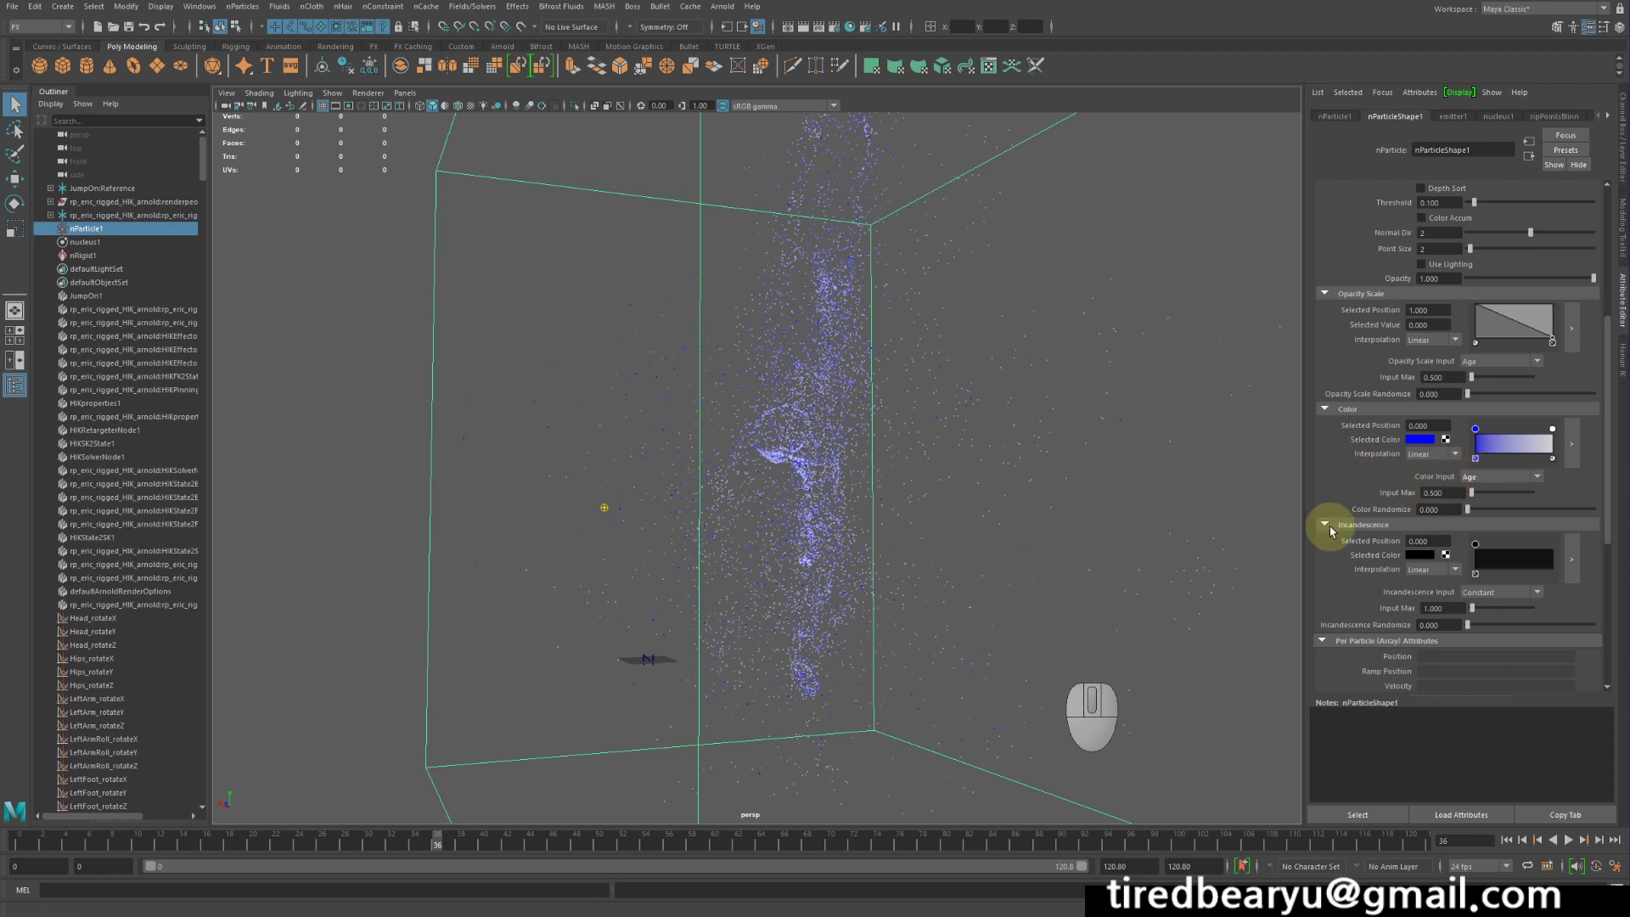
scroll(1487, 535, "down", 3)
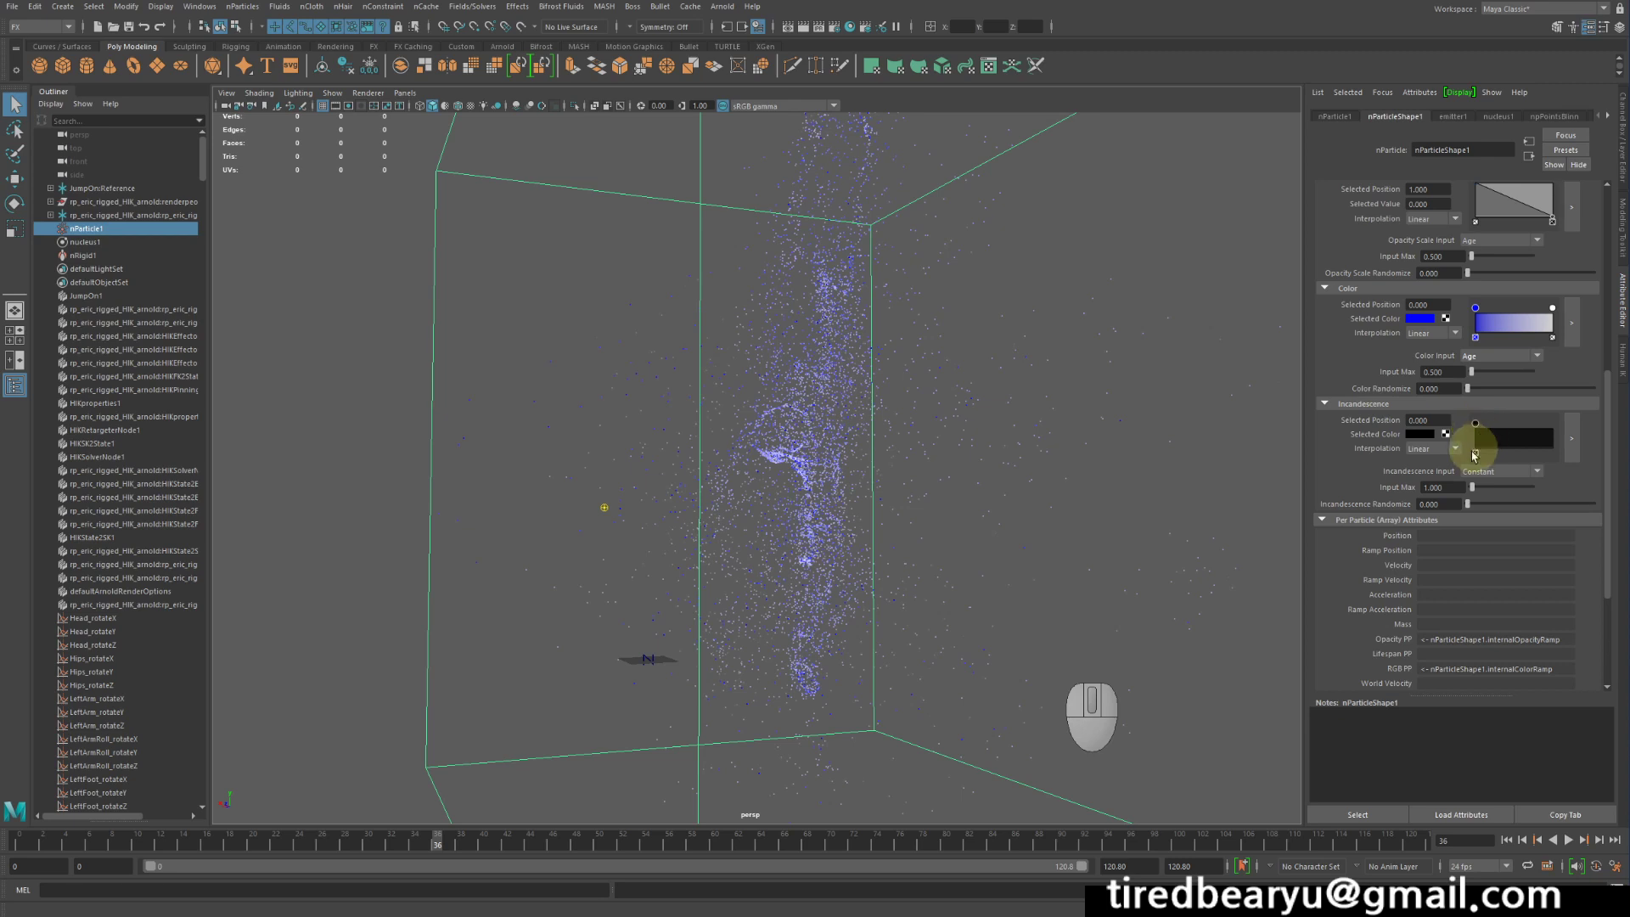
left_click(1506, 839)
left_click(1569, 840)
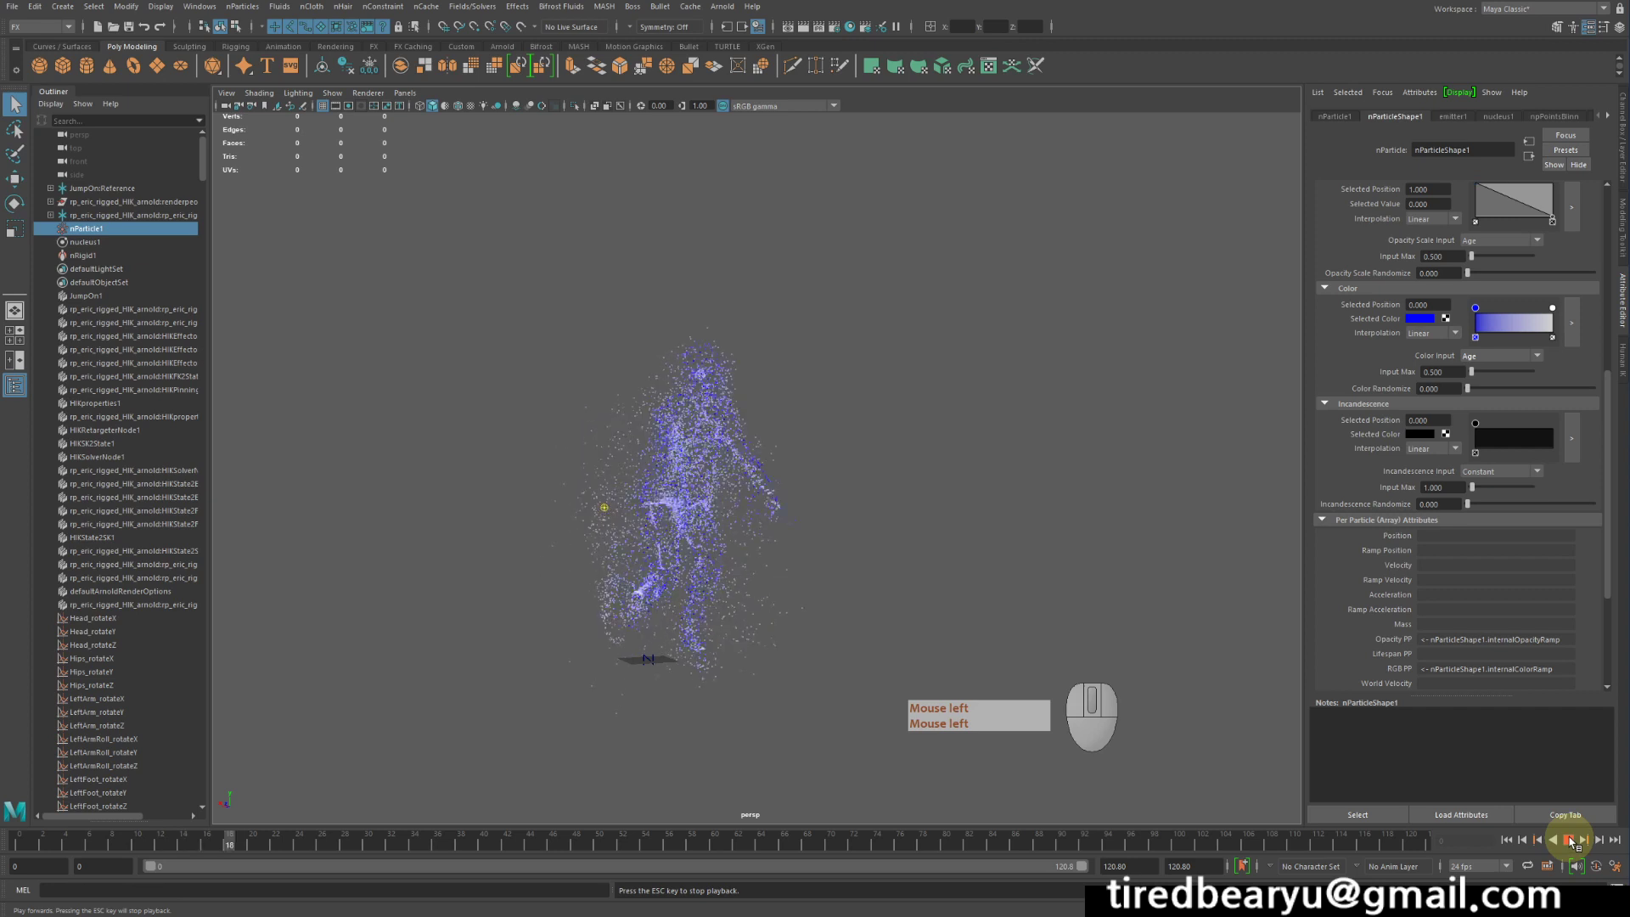
left_click(1568, 839)
- Try Randomized ID and Speed as the particle Color Input, returning it to Age
left_click(1498, 355)
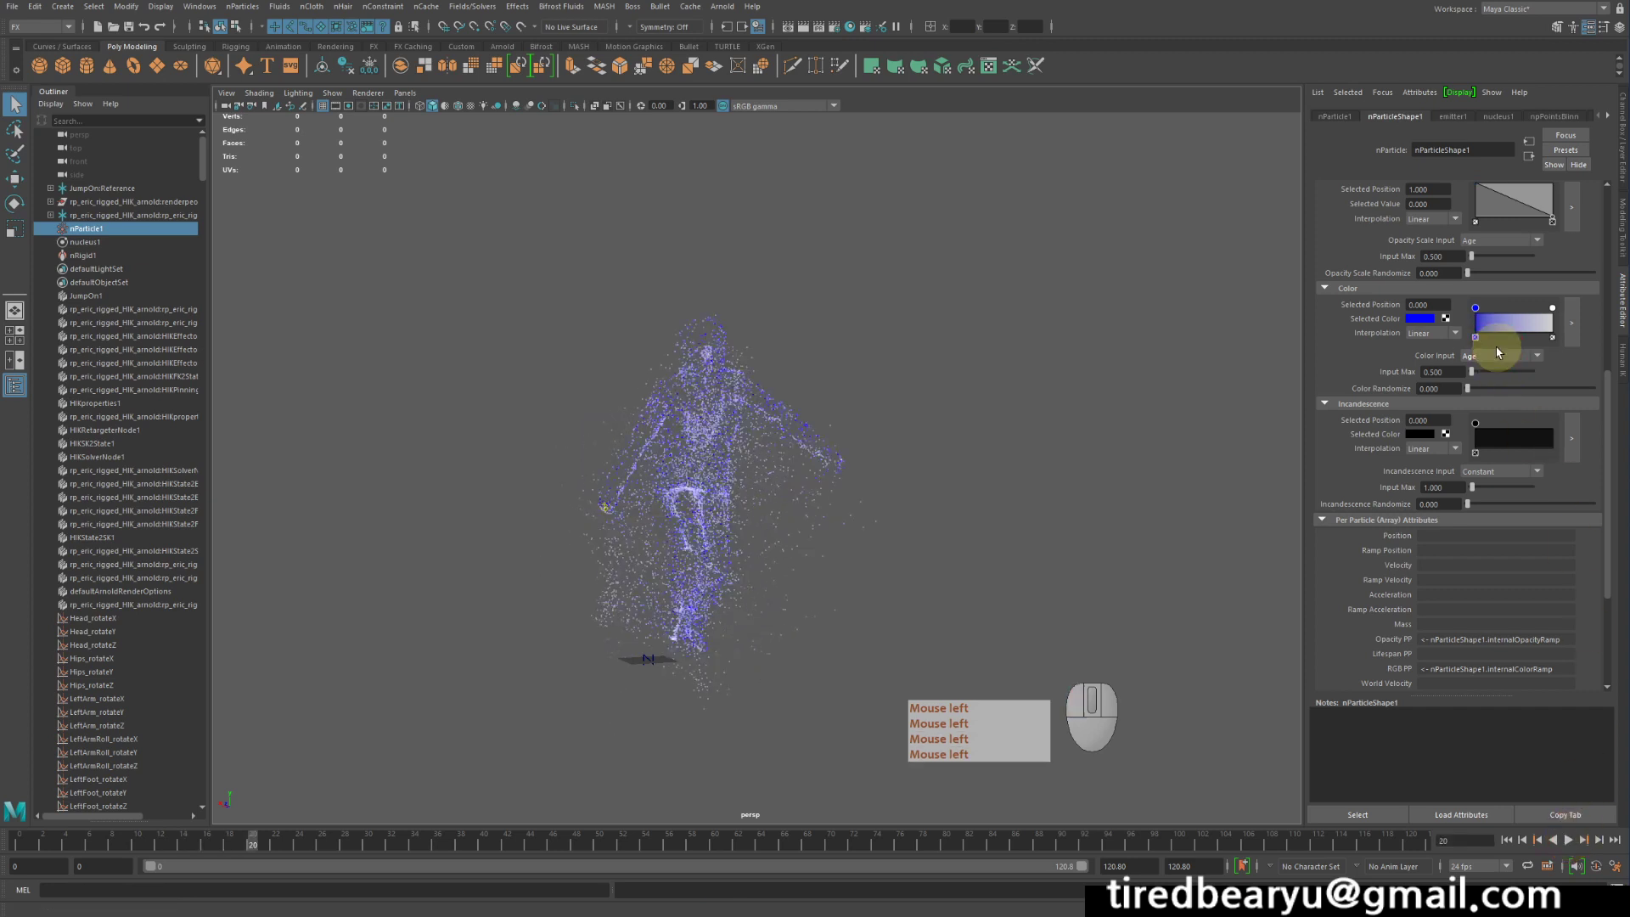
left_click(1500, 355)
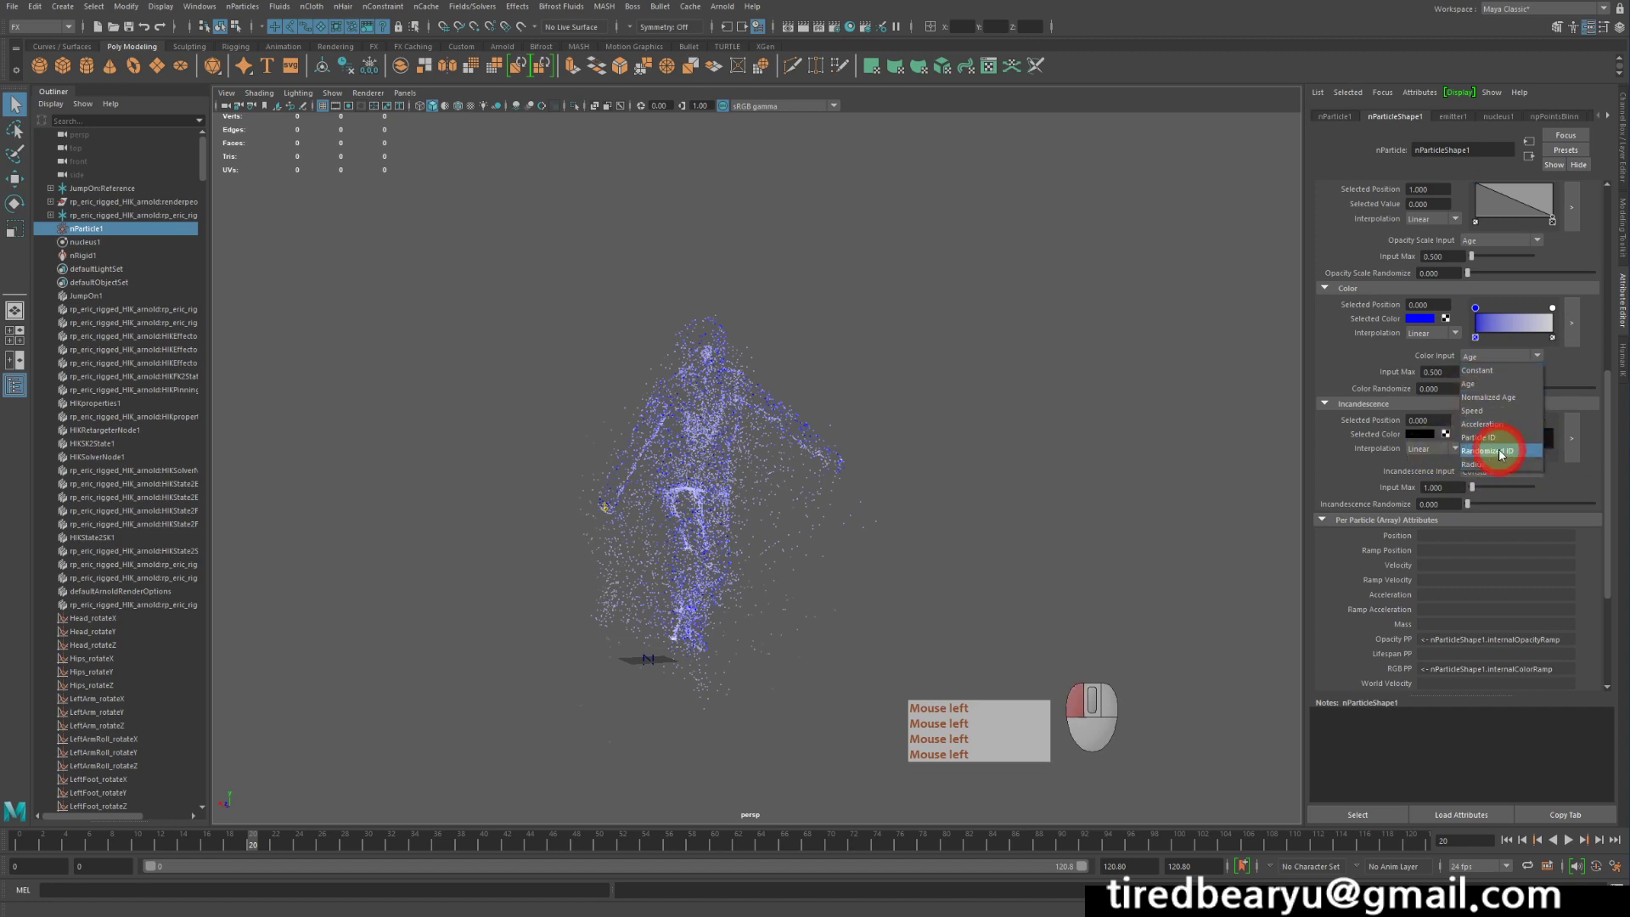
left_click(1498, 450)
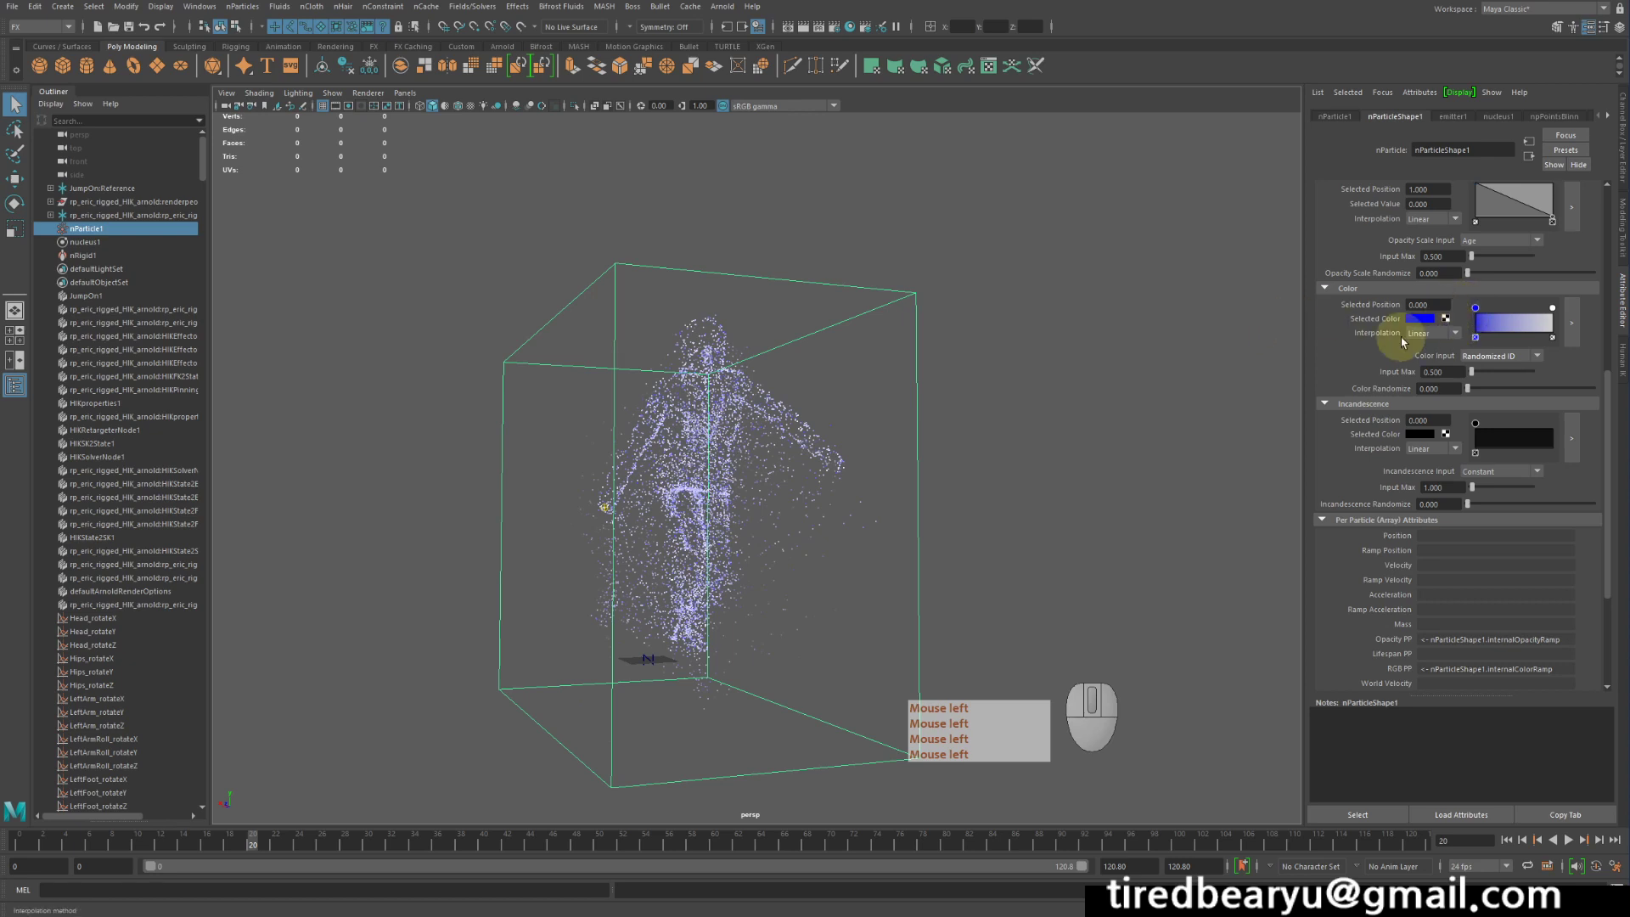
left_click(1516, 356)
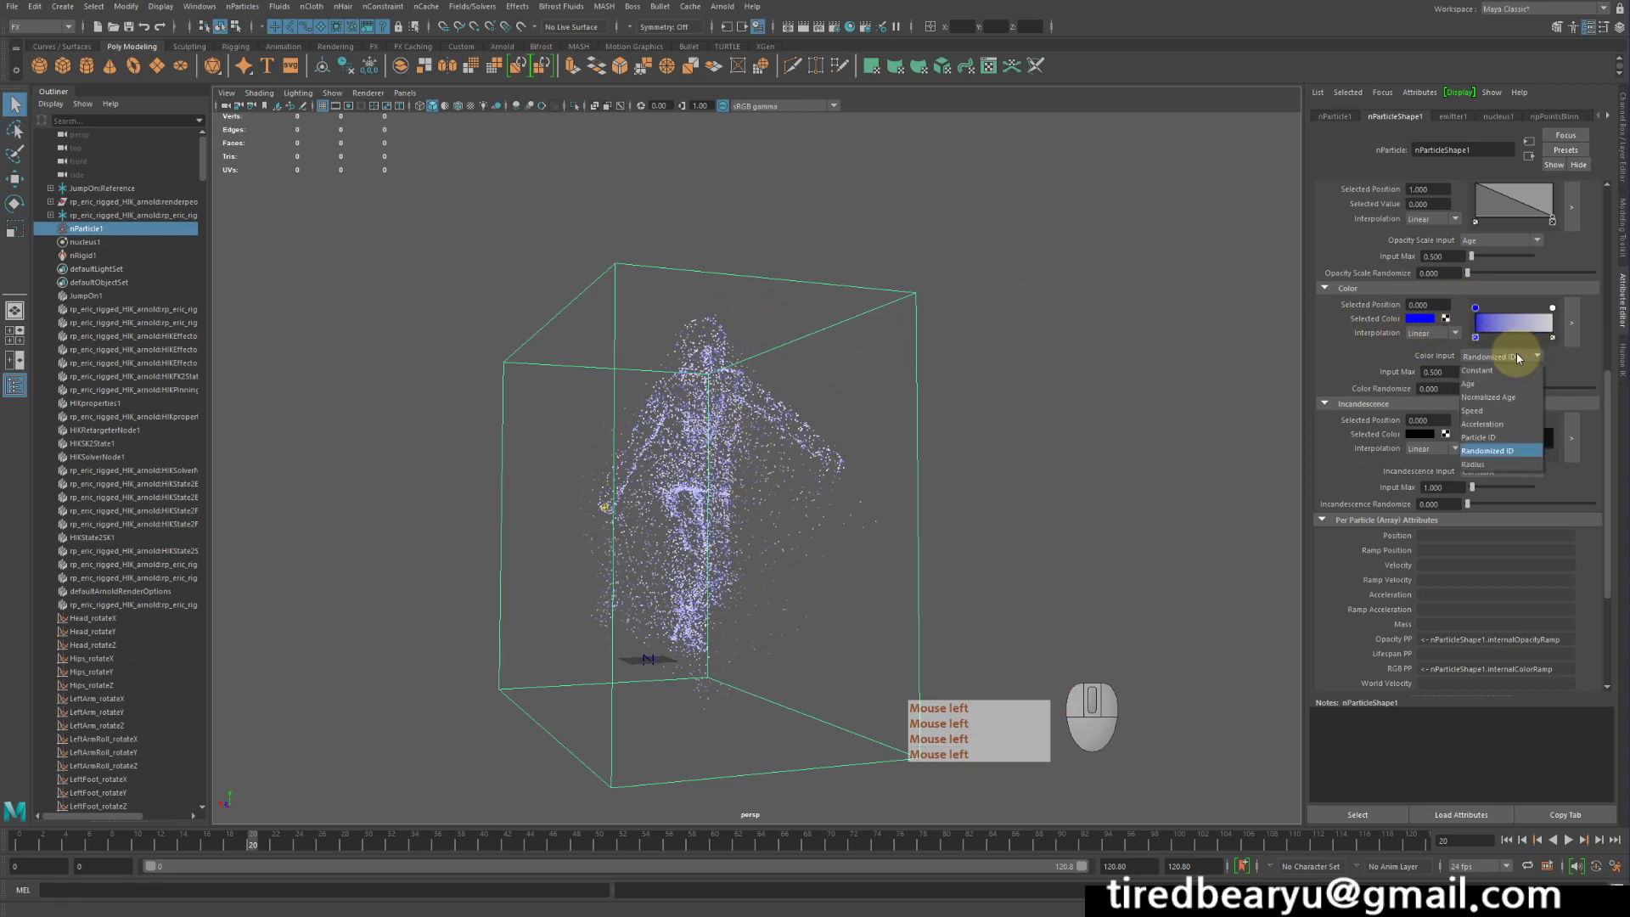
left_click(1515, 411)
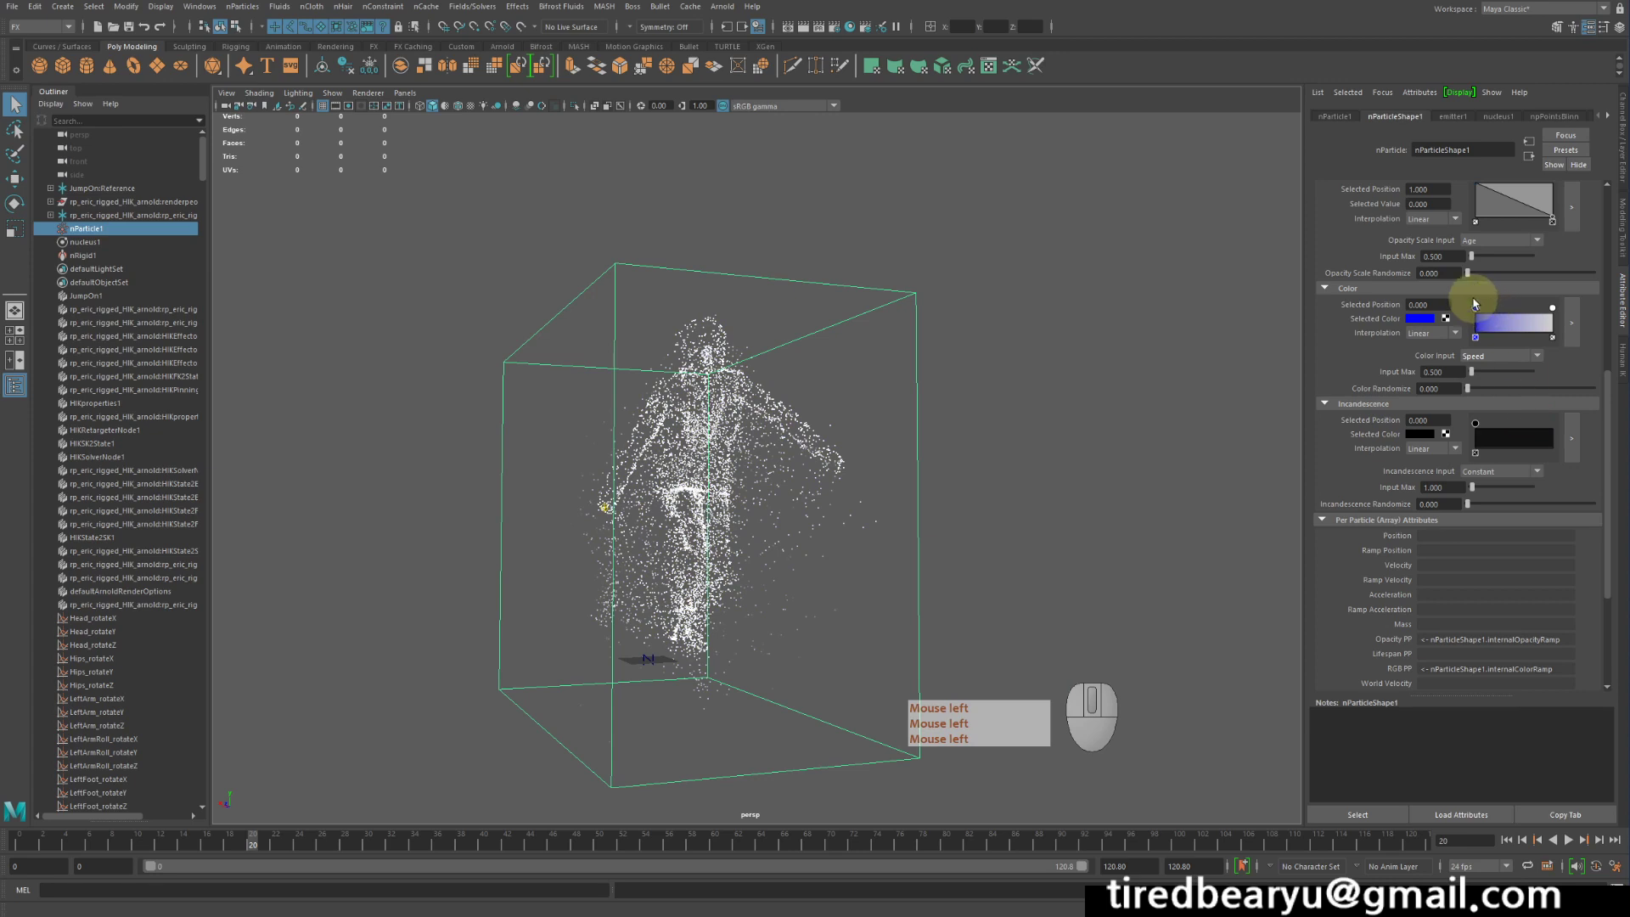
left_click(1491, 355)
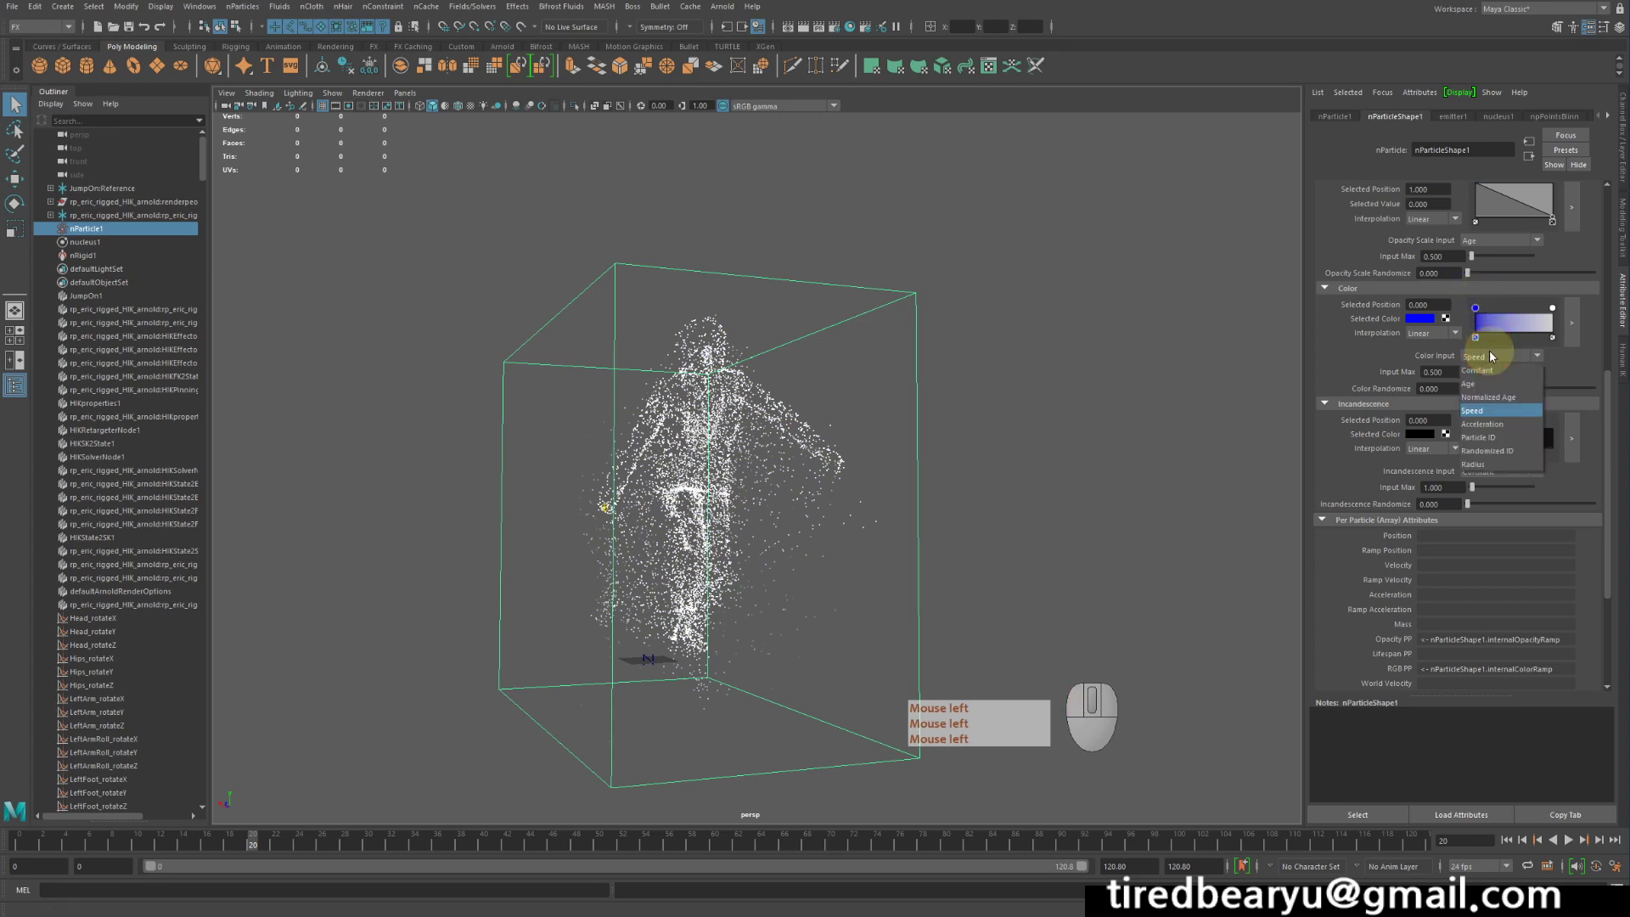
left_click(1519, 381)
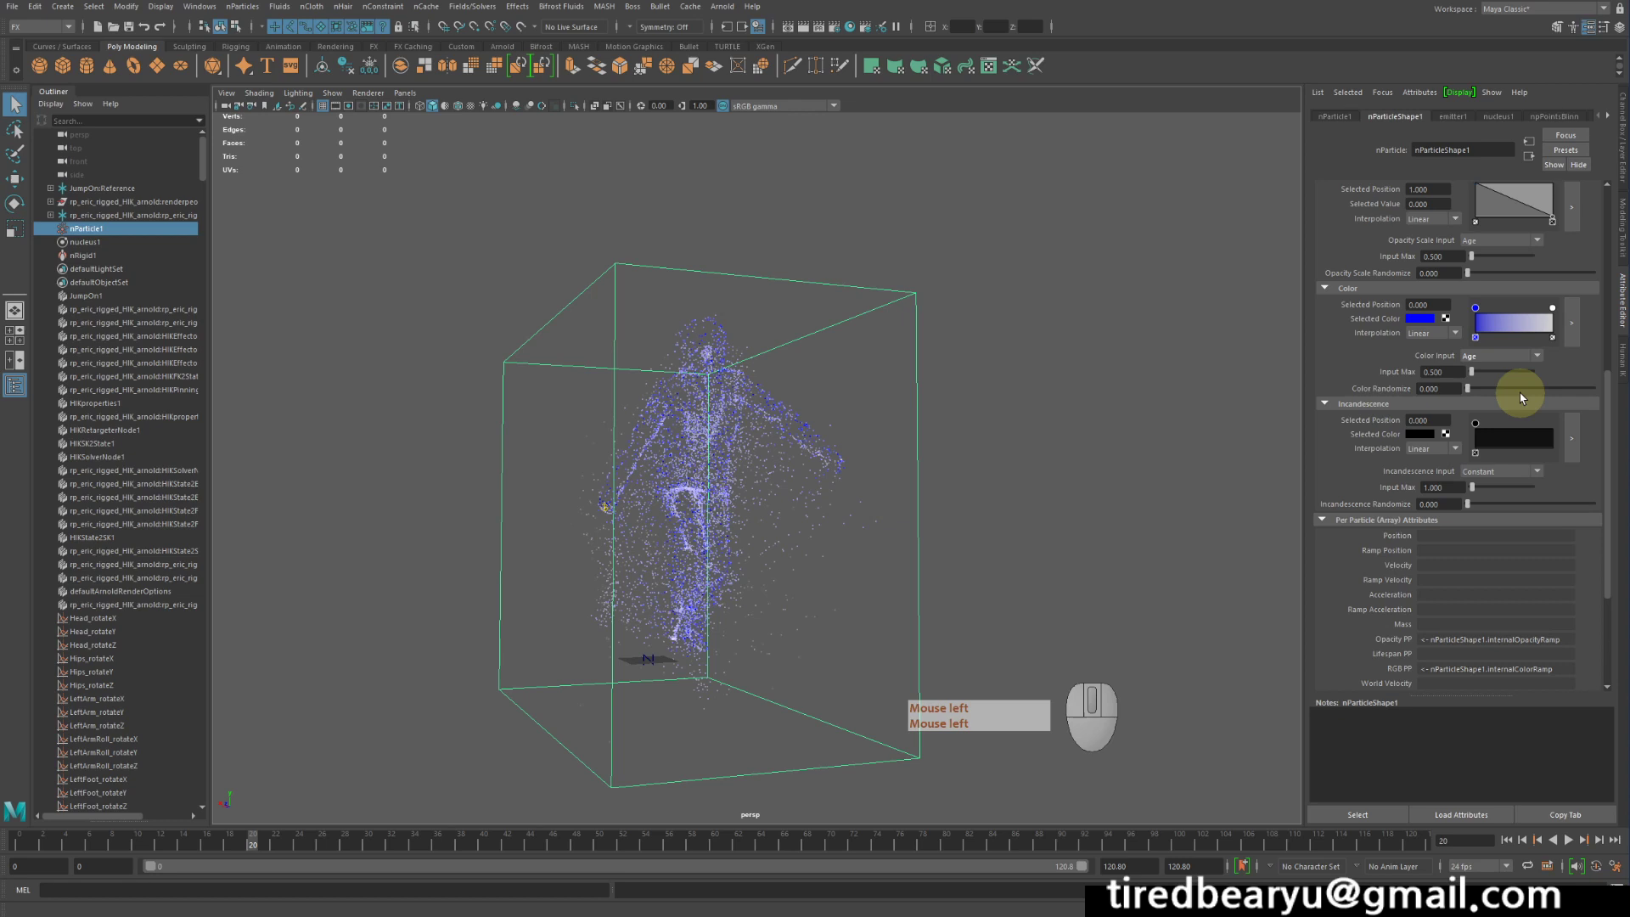
- Collapse the Shading section to expose the per-particle array attributes and replay the simulation from the first frame up to frame 15
scroll(1494, 425, "up", 8)
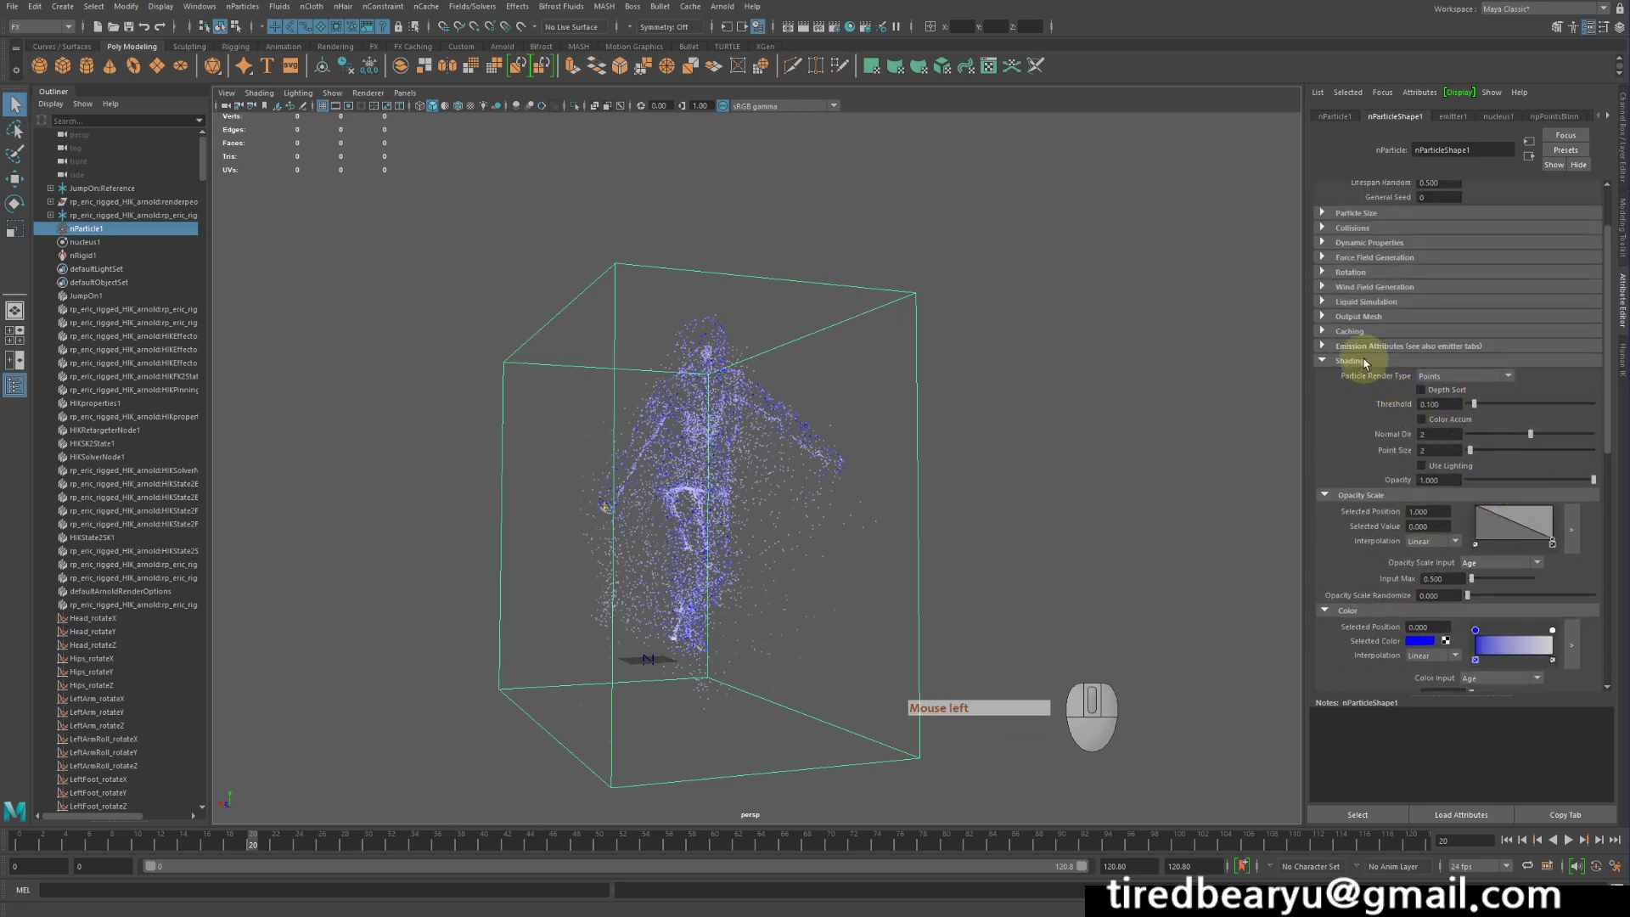
left_click(1360, 360)
scroll(1548, 356, "down", 1)
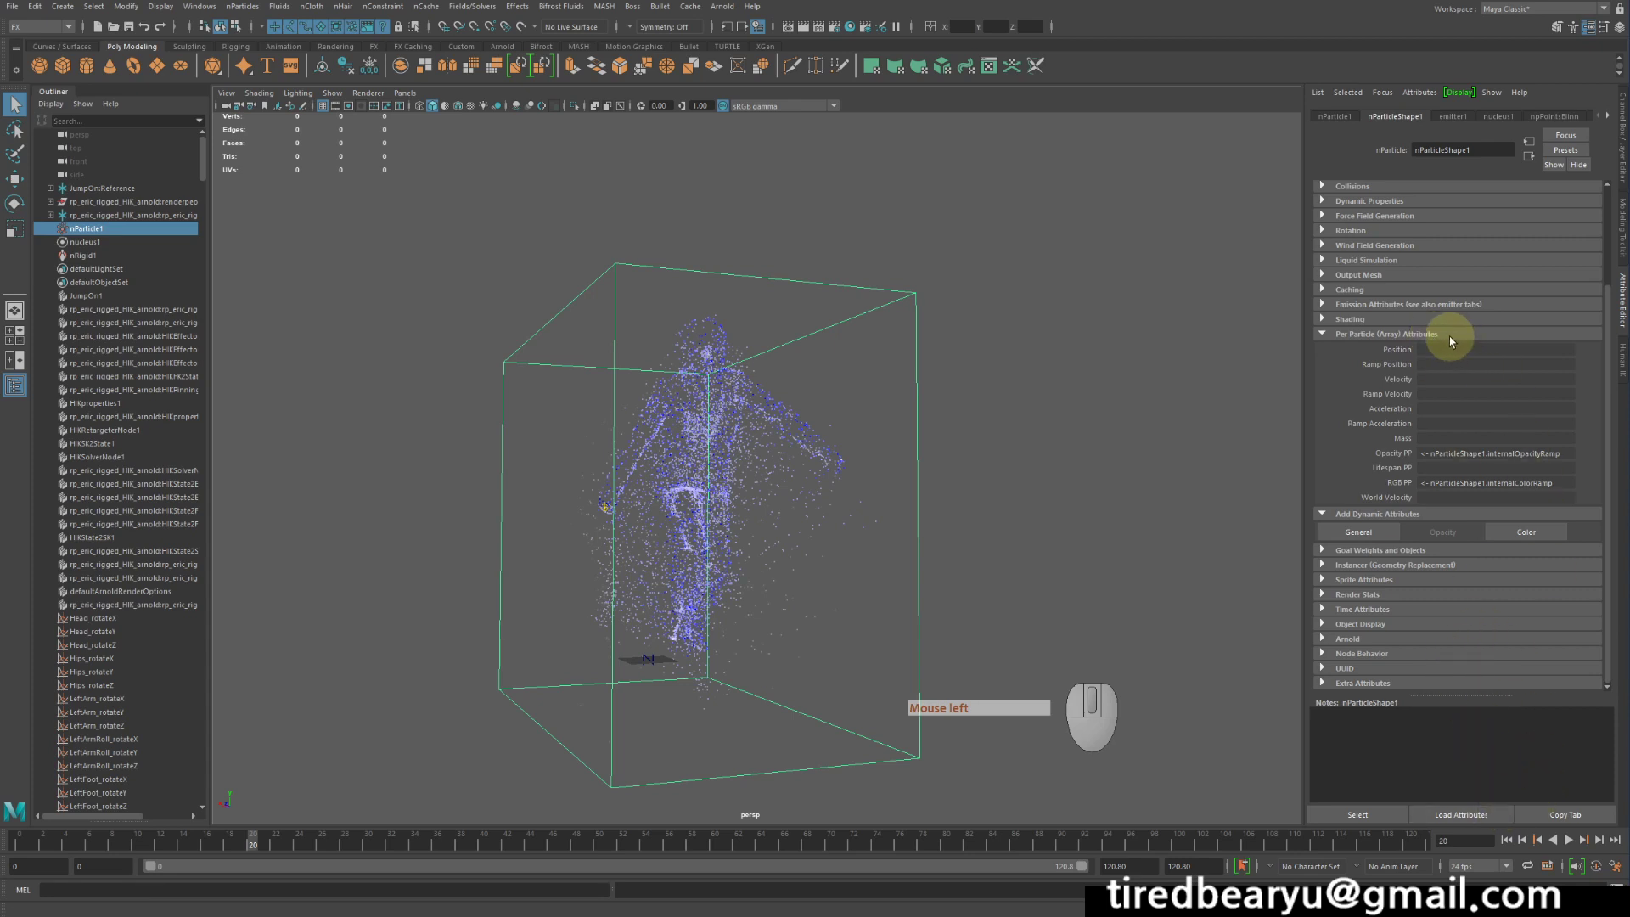
left_click(1507, 841)
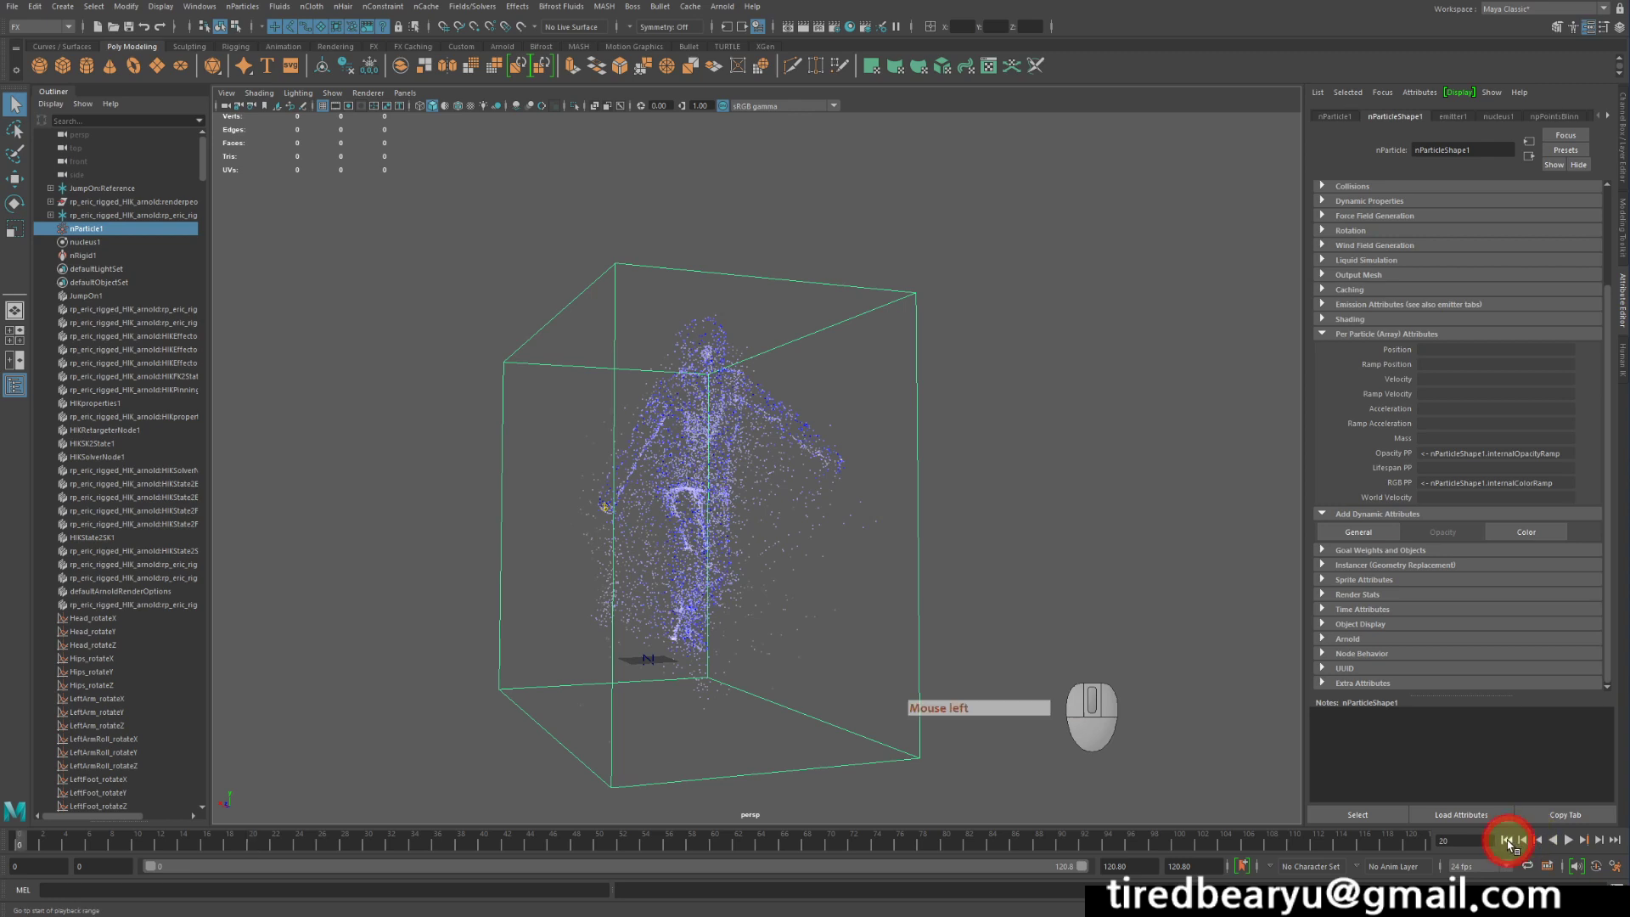
left_click(1568, 841)
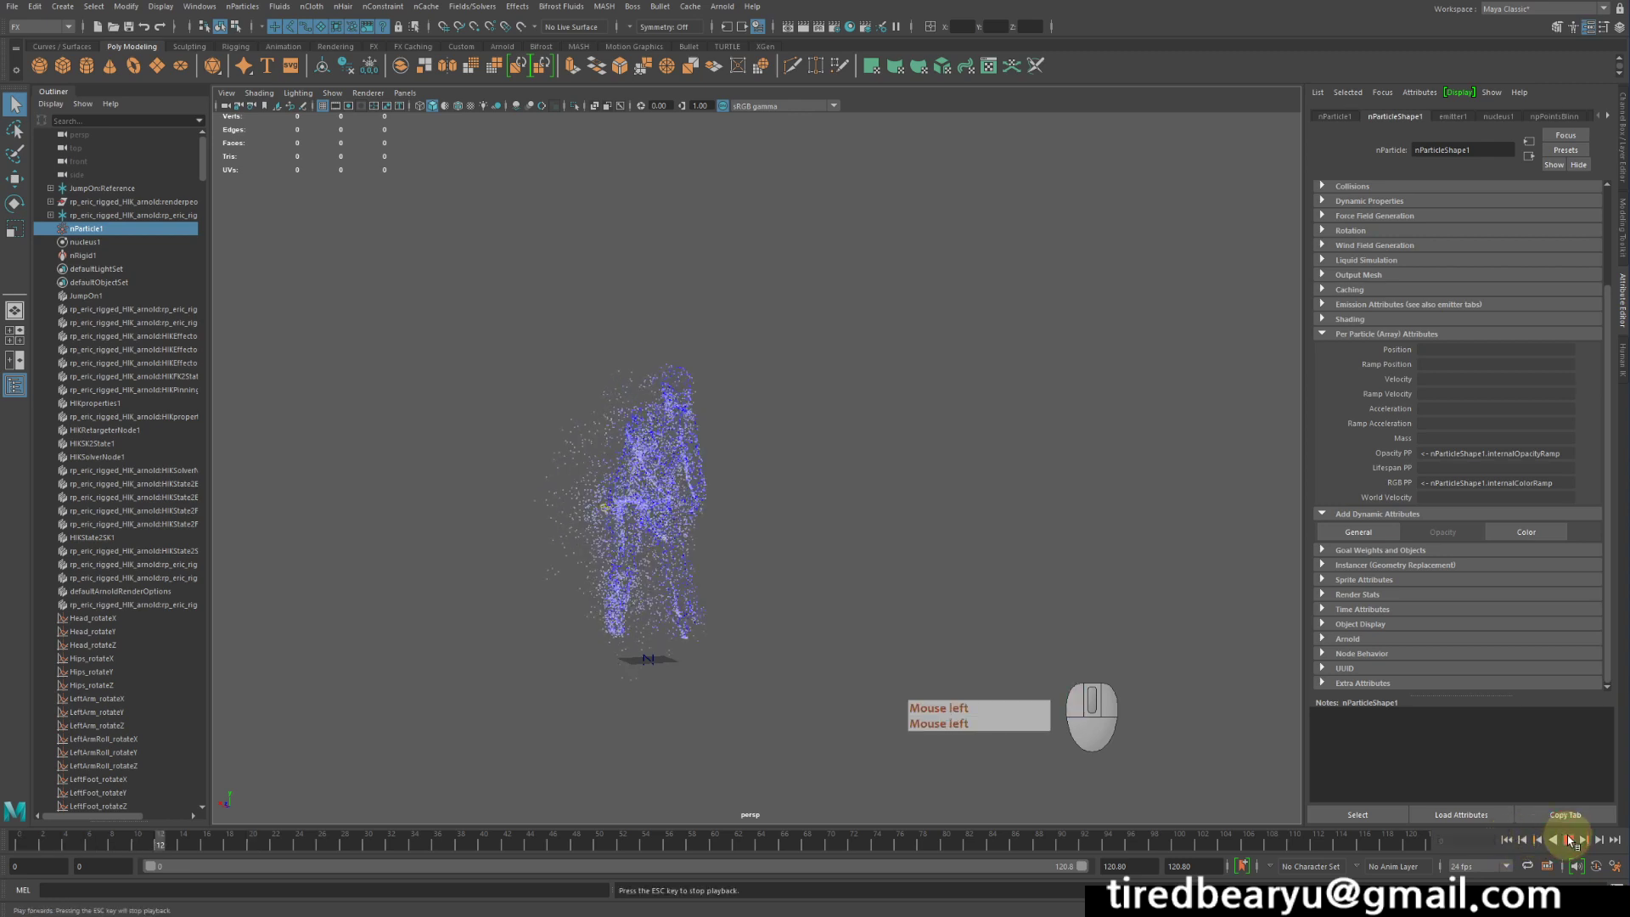
left_click(1569, 840)
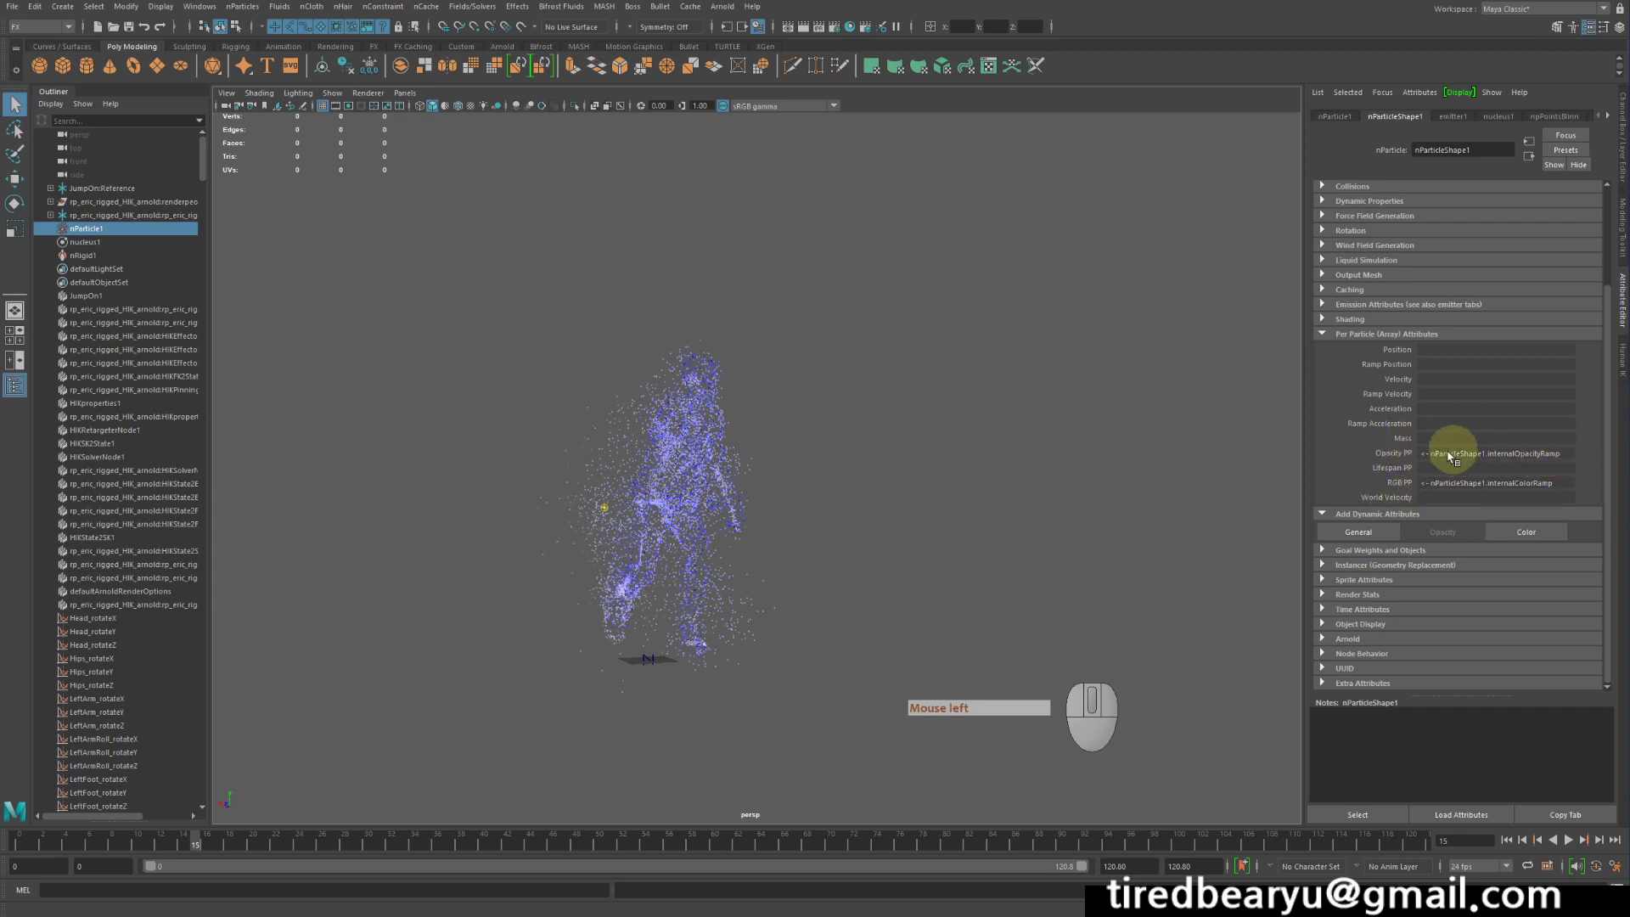
- Reopen the Shading section to review the opacity and colour ramps, collapsing it to return to the per-particle array attributes
left_click(1347, 320)
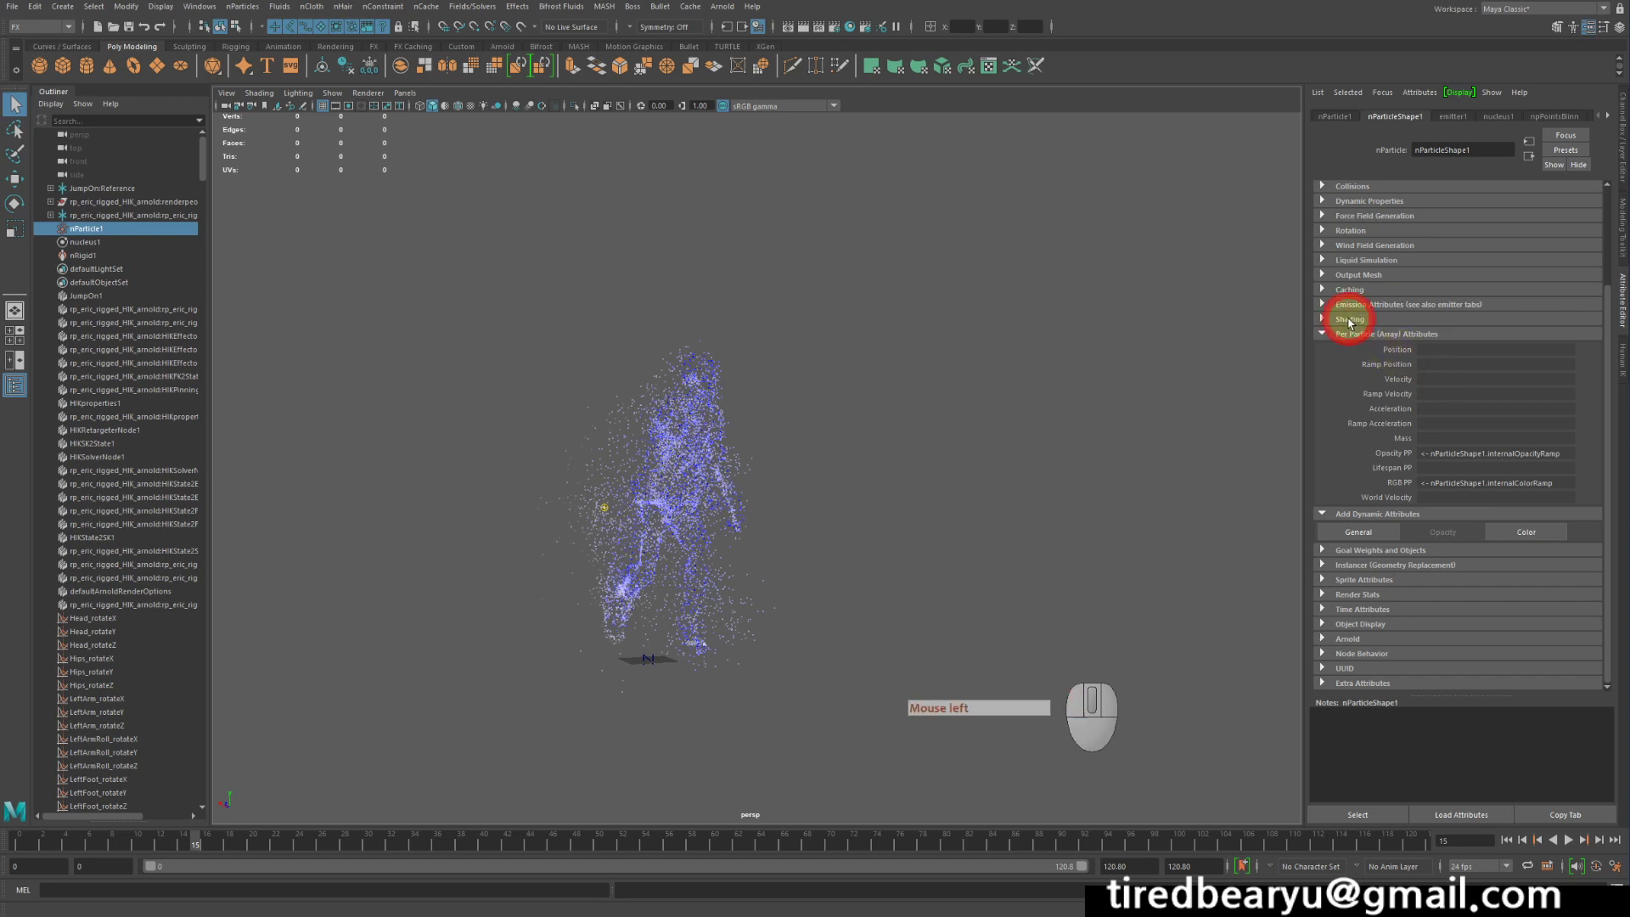
left_click(1348, 320)
left_click(1348, 320)
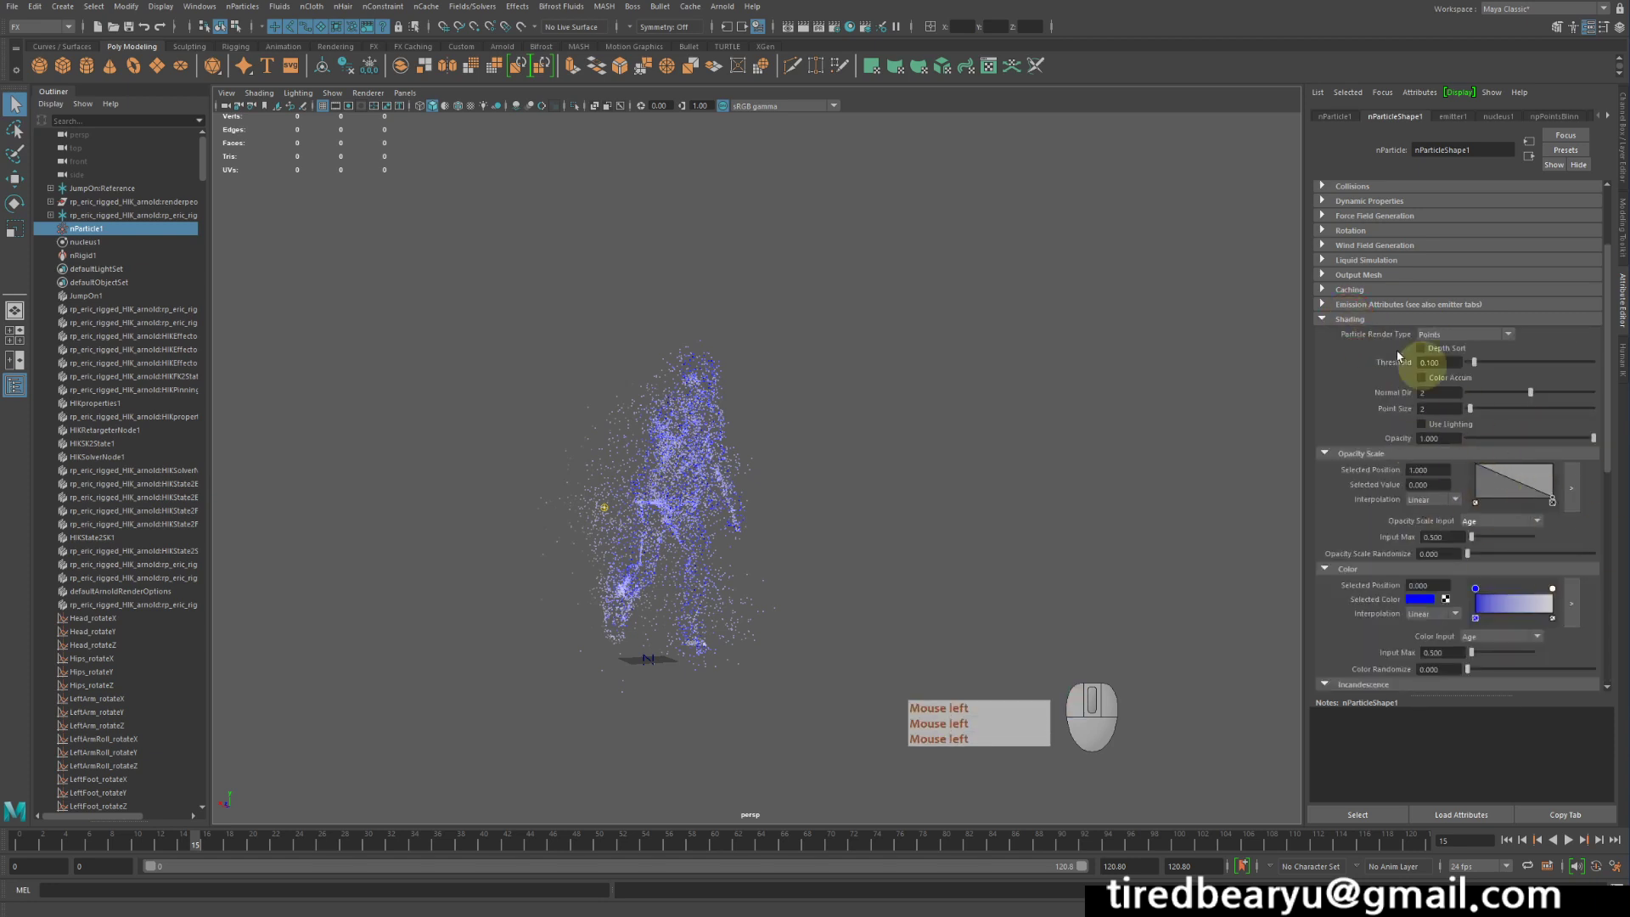
left_click(1349, 318)
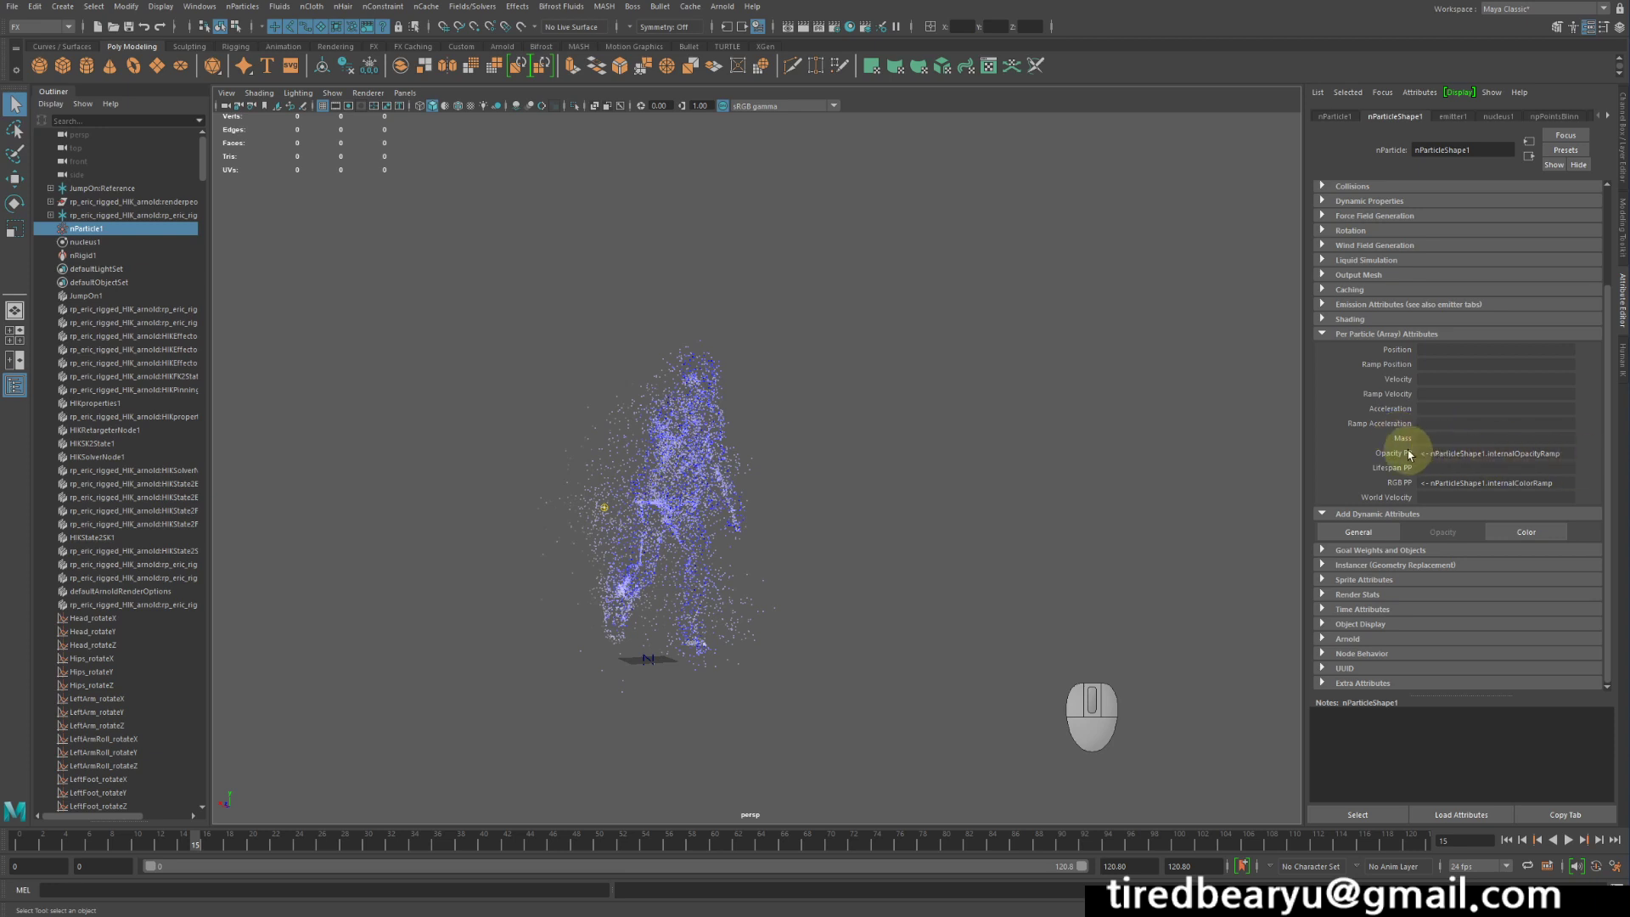
- Open a creation expression for the particles' per-particle Mass attribute in the Expression Editor
right_click(1488, 437)
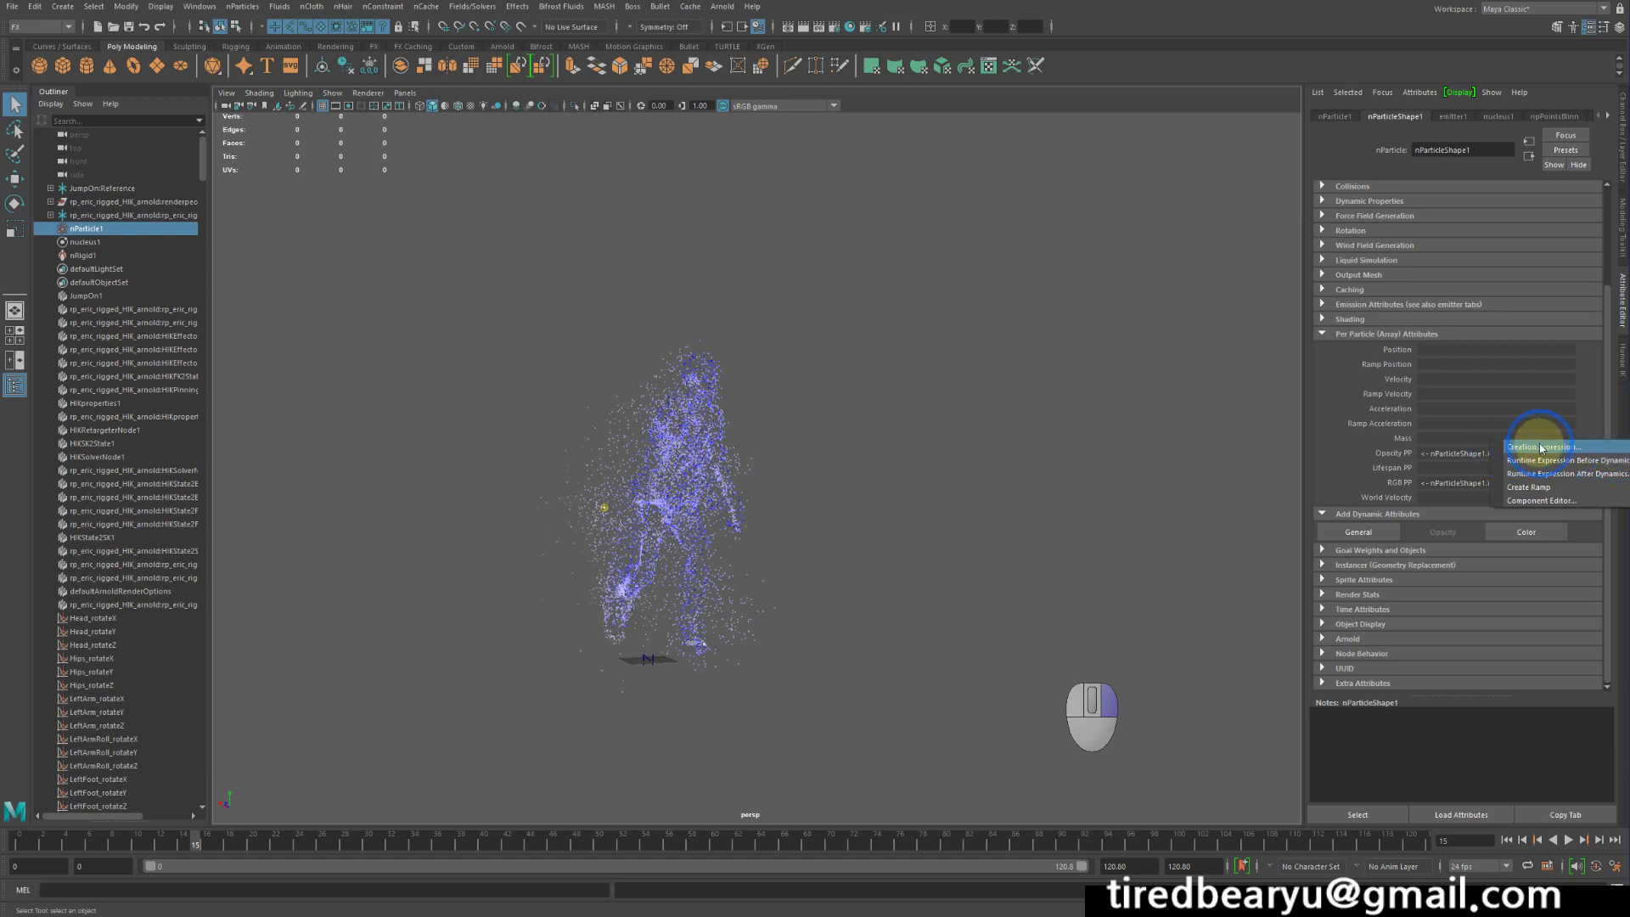
right_click_drag(1540, 447, 1542, 452)
left_click_drag(1116, 112, 1144, 112)
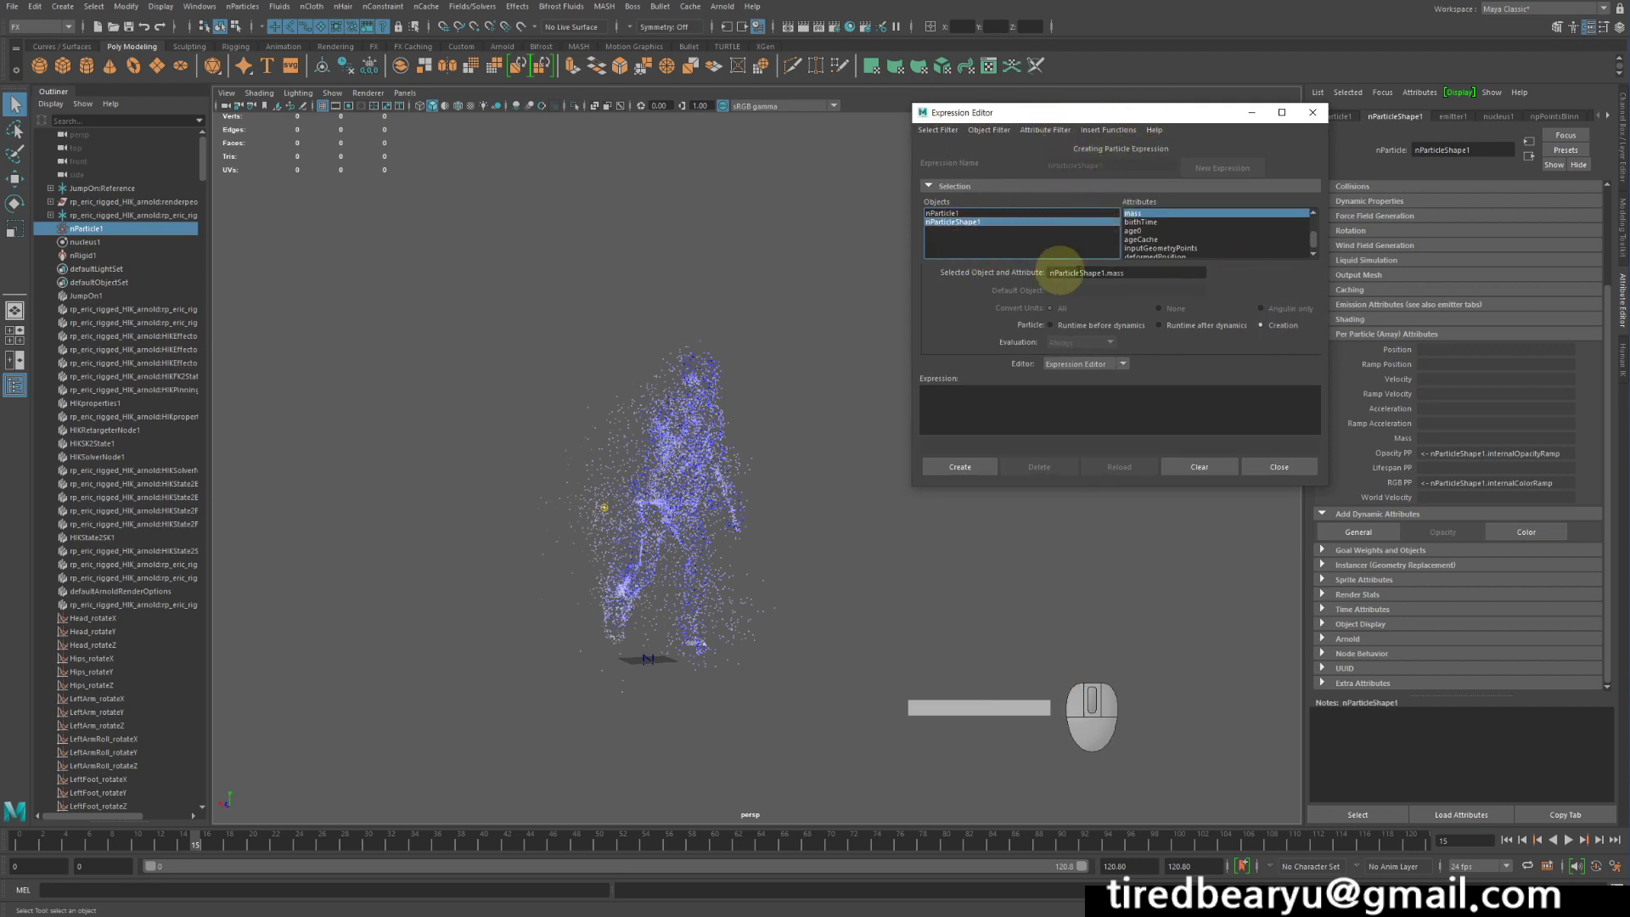
left_click(1171, 213)
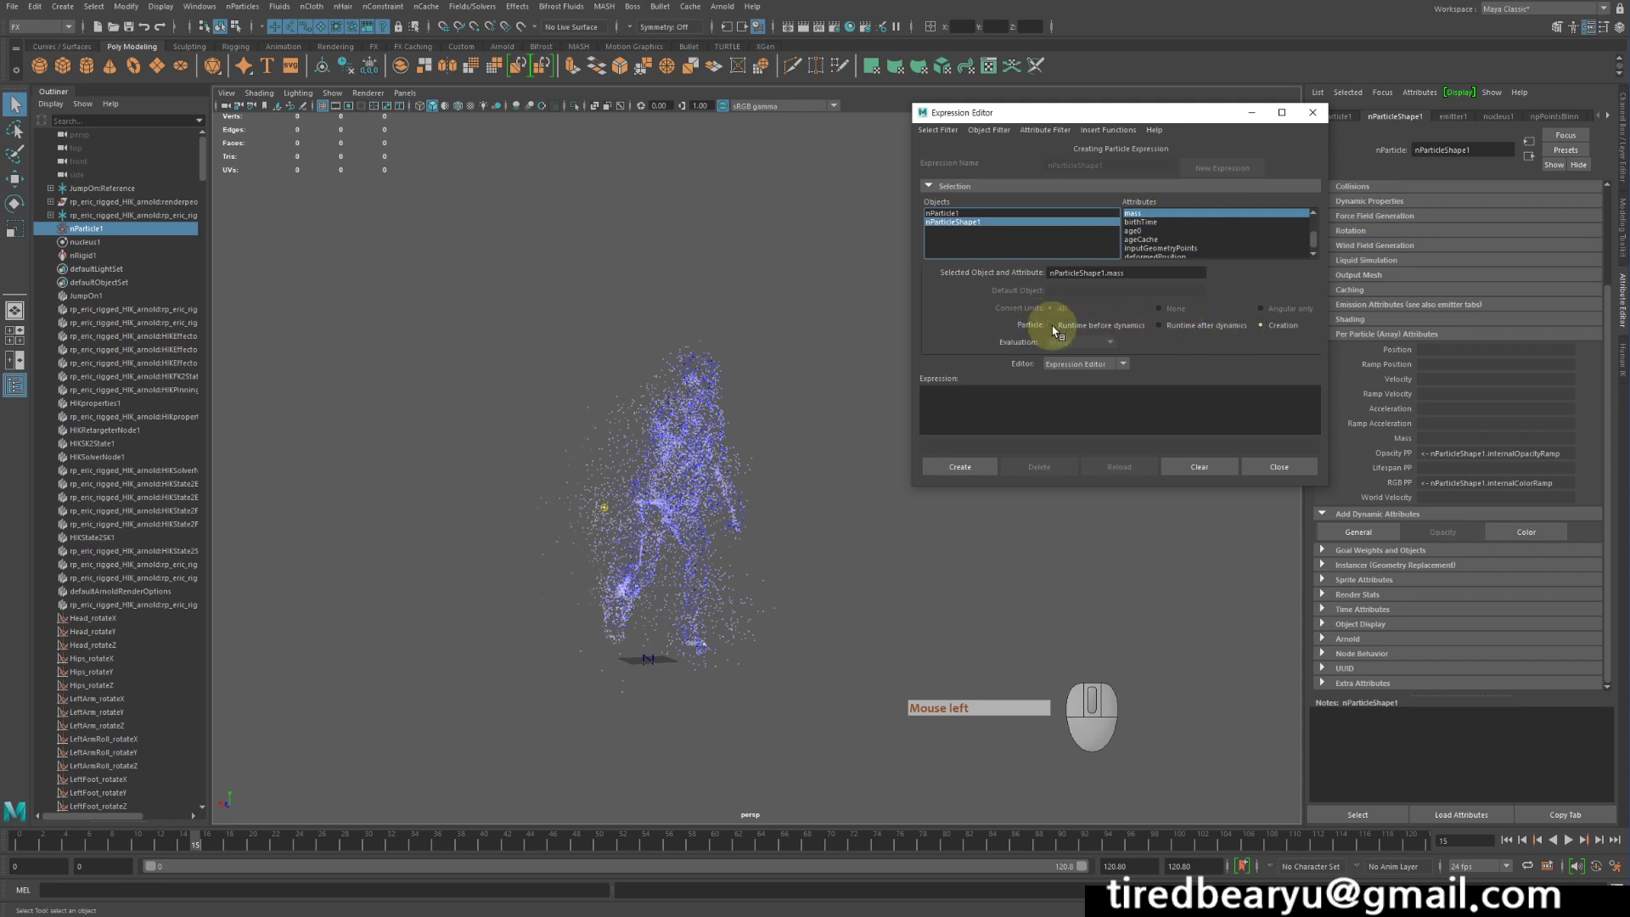
- Compare the Runtime before dynamics, Runtime after dynamics and Creation evaluation modes, leaving the expression set to Creation
left_click(1099, 330)
left_click(1196, 323)
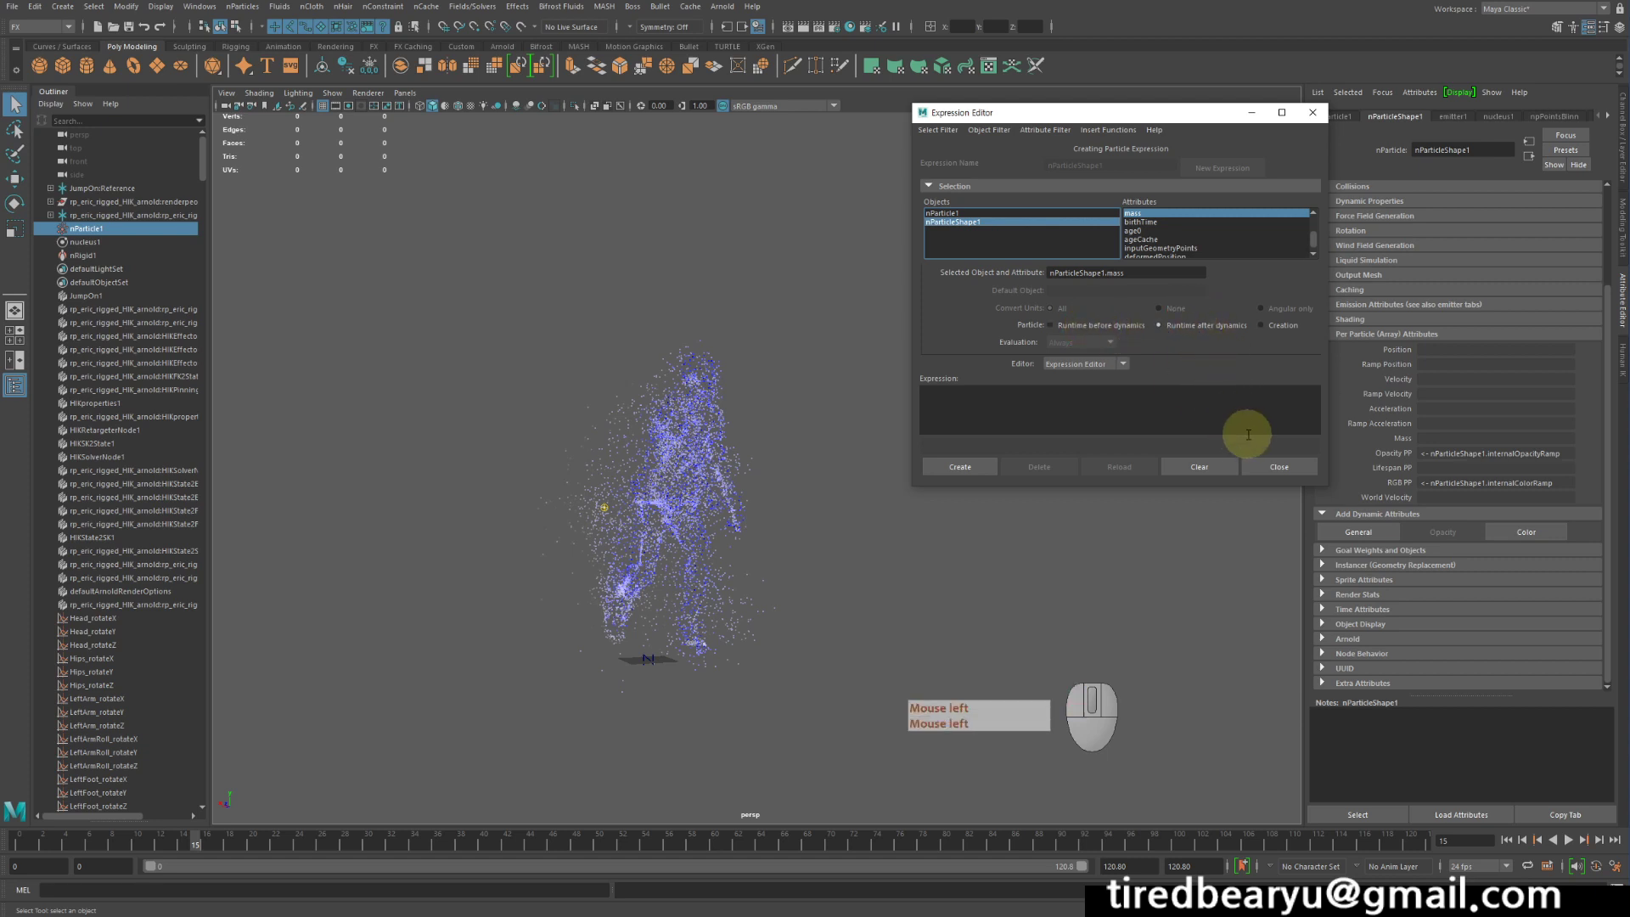
left_click(1282, 335)
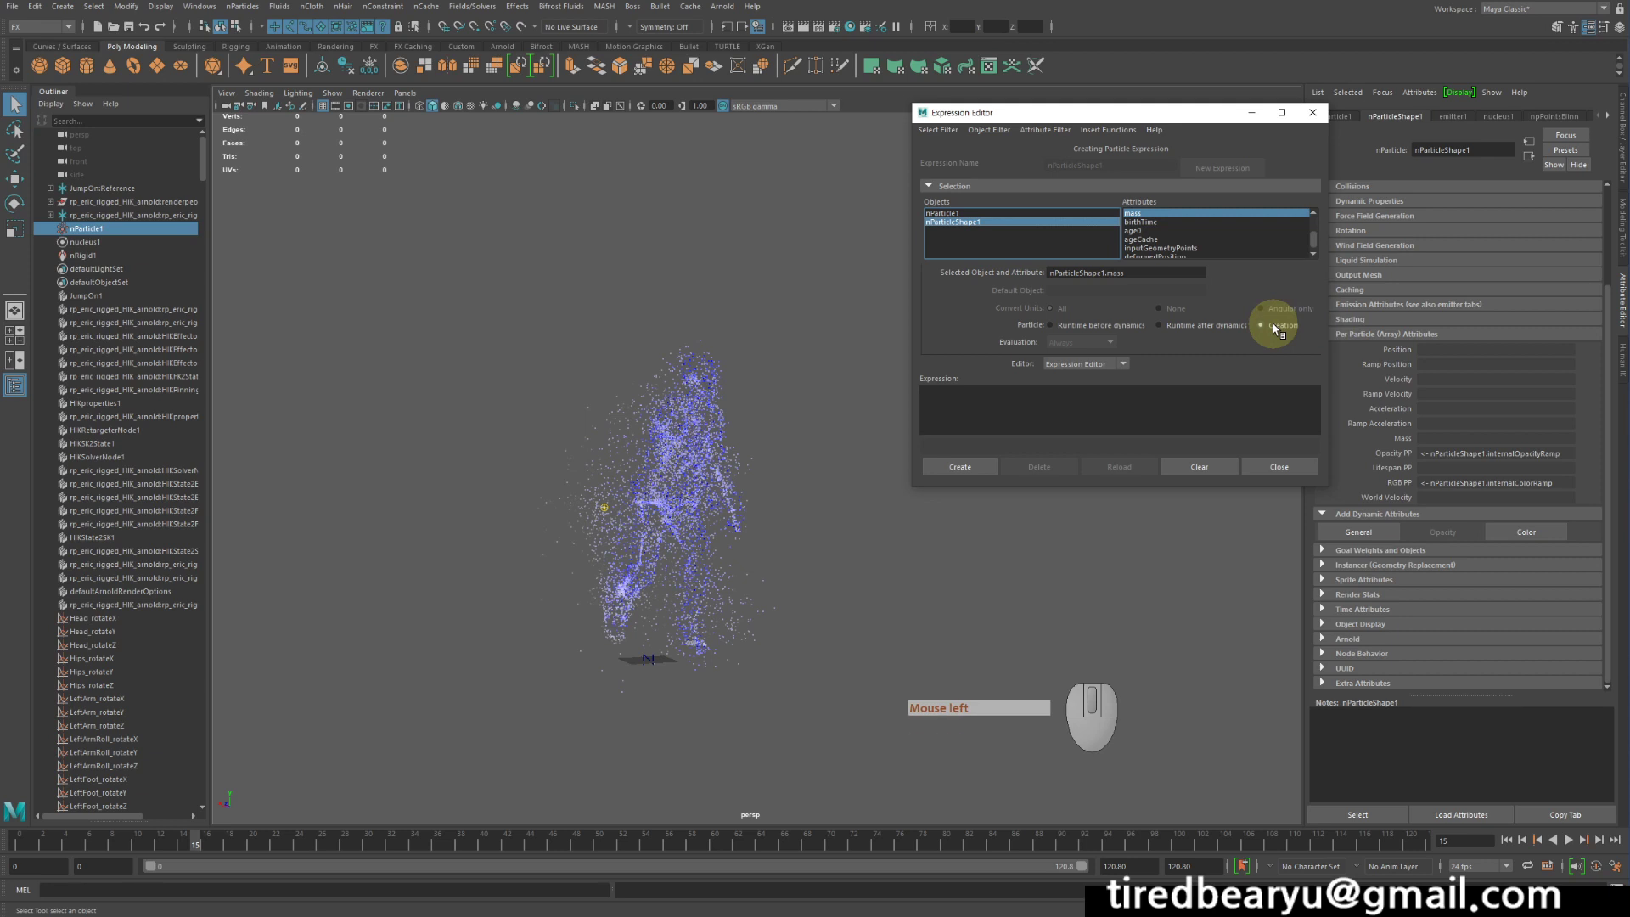
left_click(1184, 327)
left_click(1122, 323)
left_click(1271, 331)
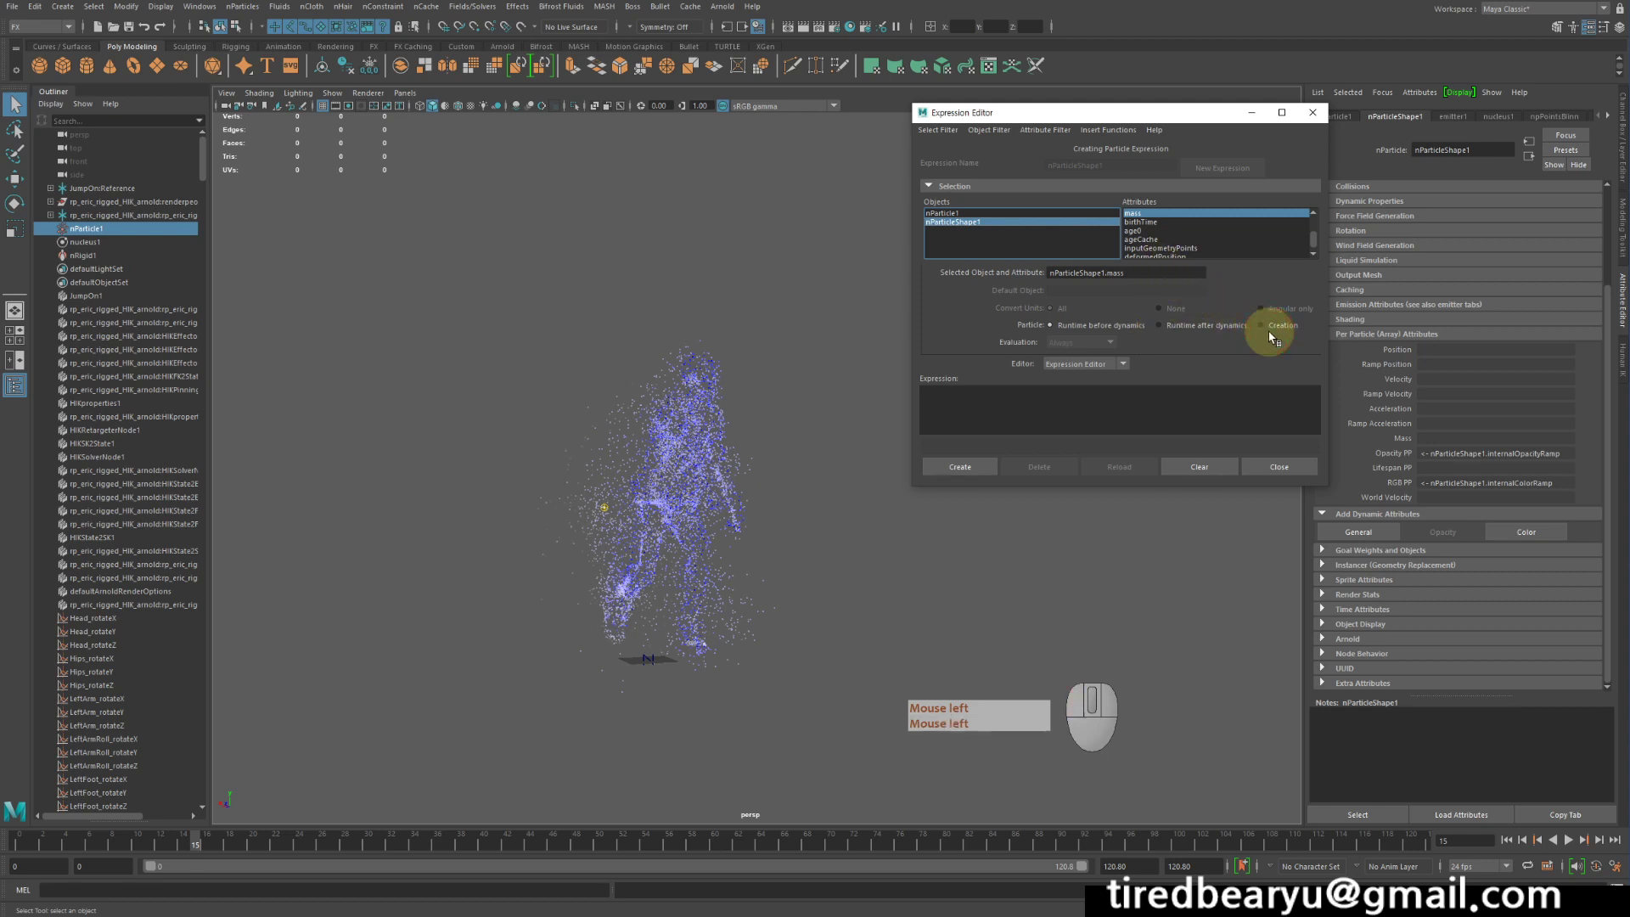
left_click(1275, 330)
left_click(1236, 325)
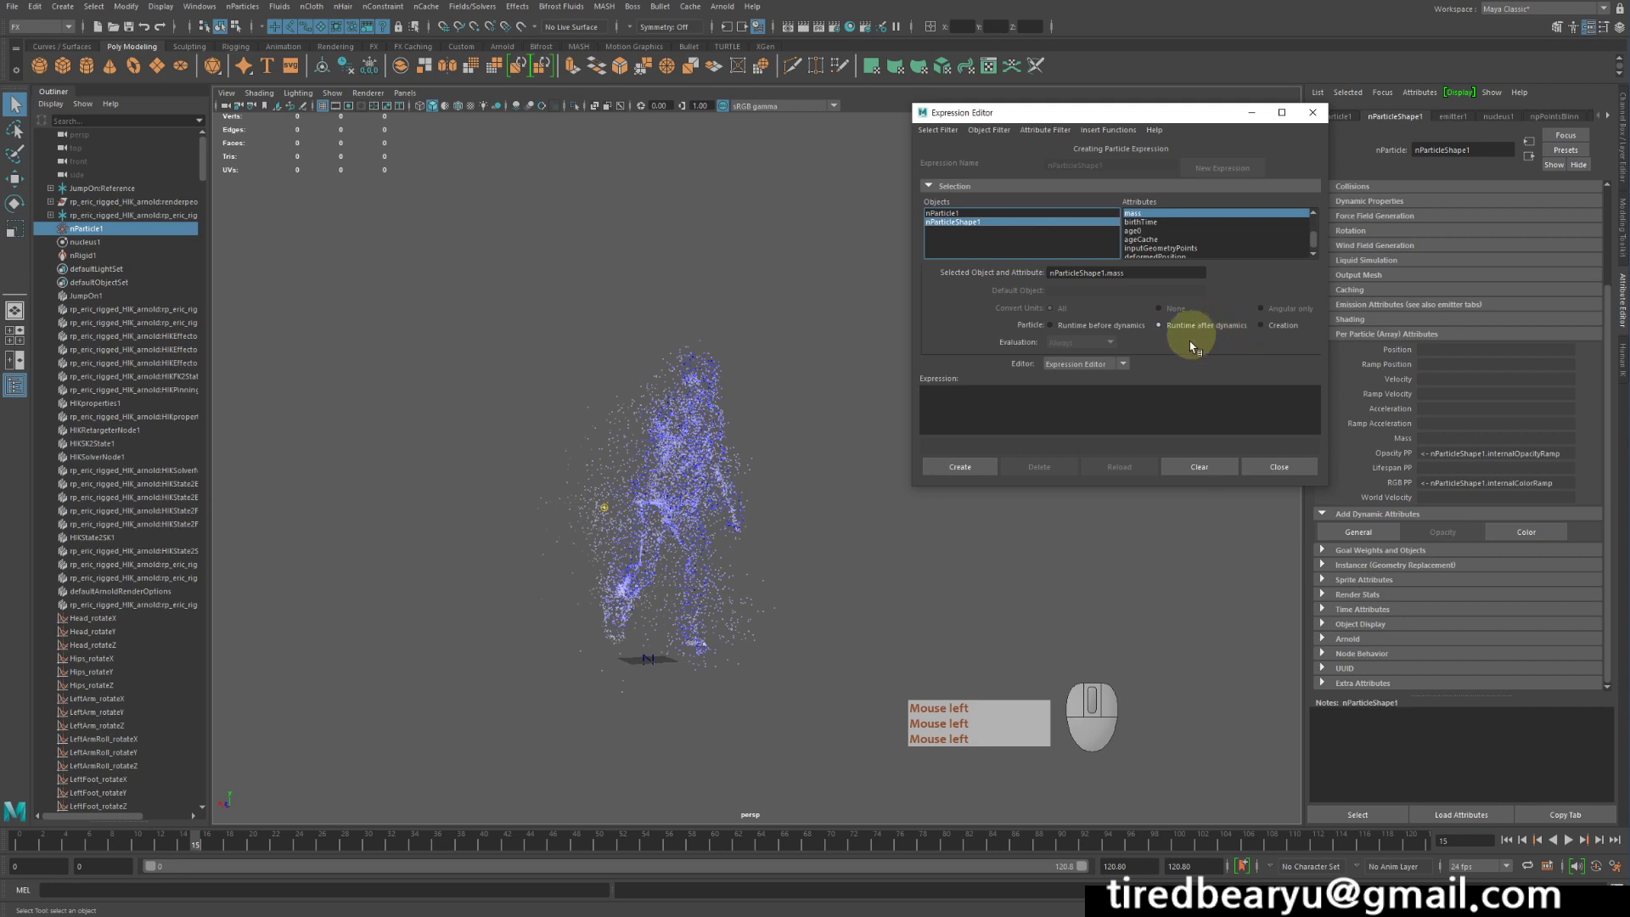
left_click(1288, 327)
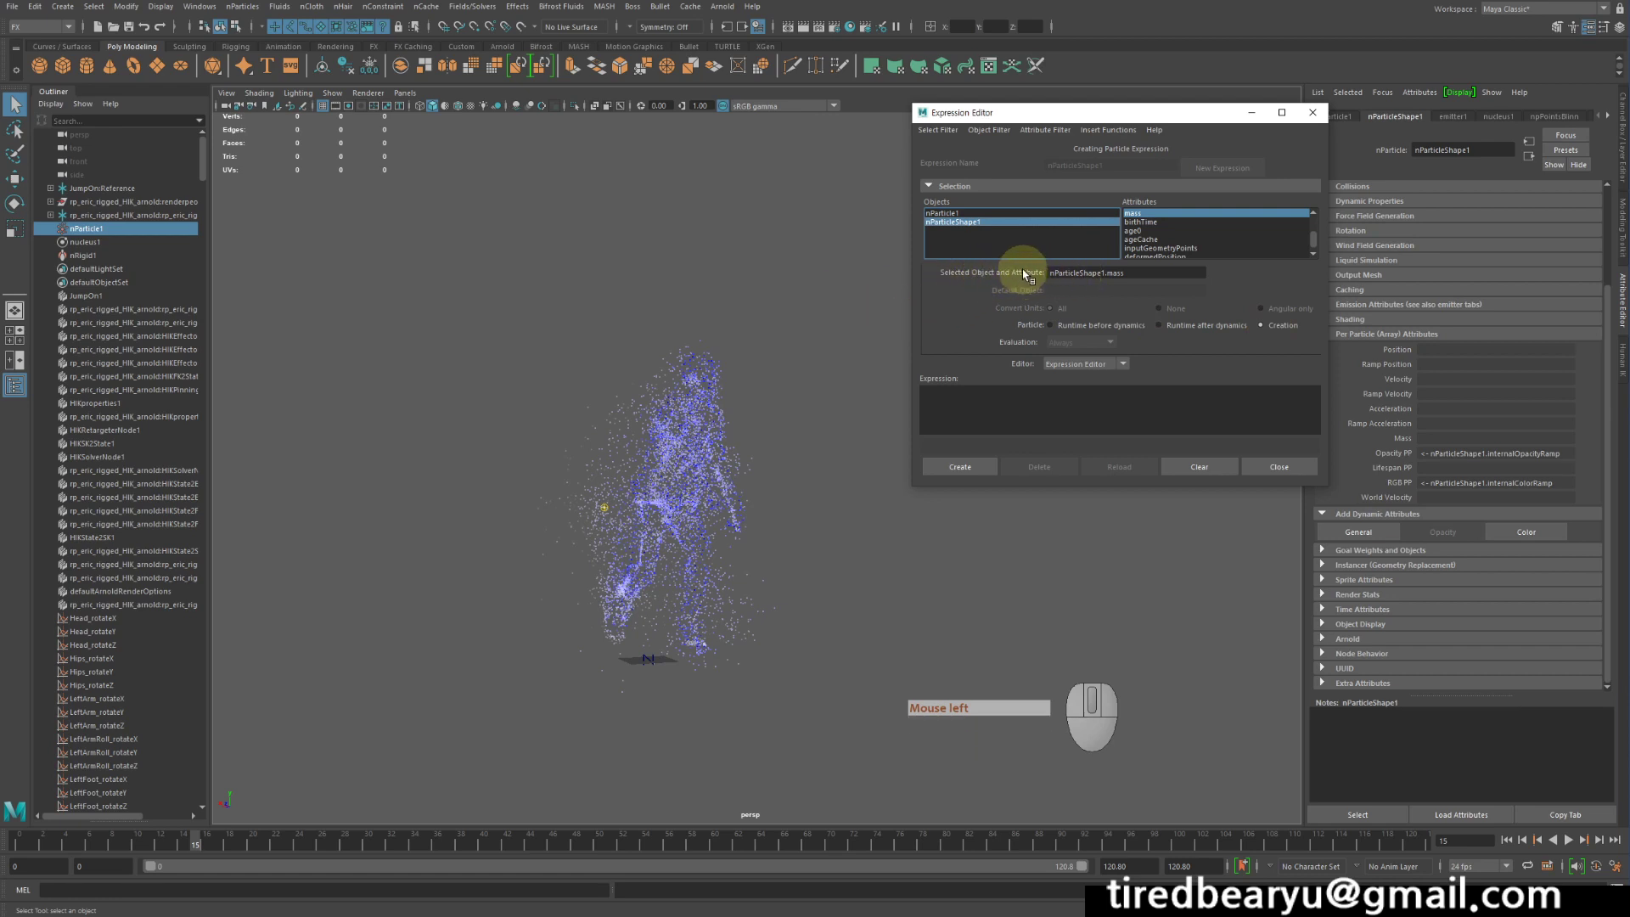
left_click_drag(1127, 273, 1051, 266)
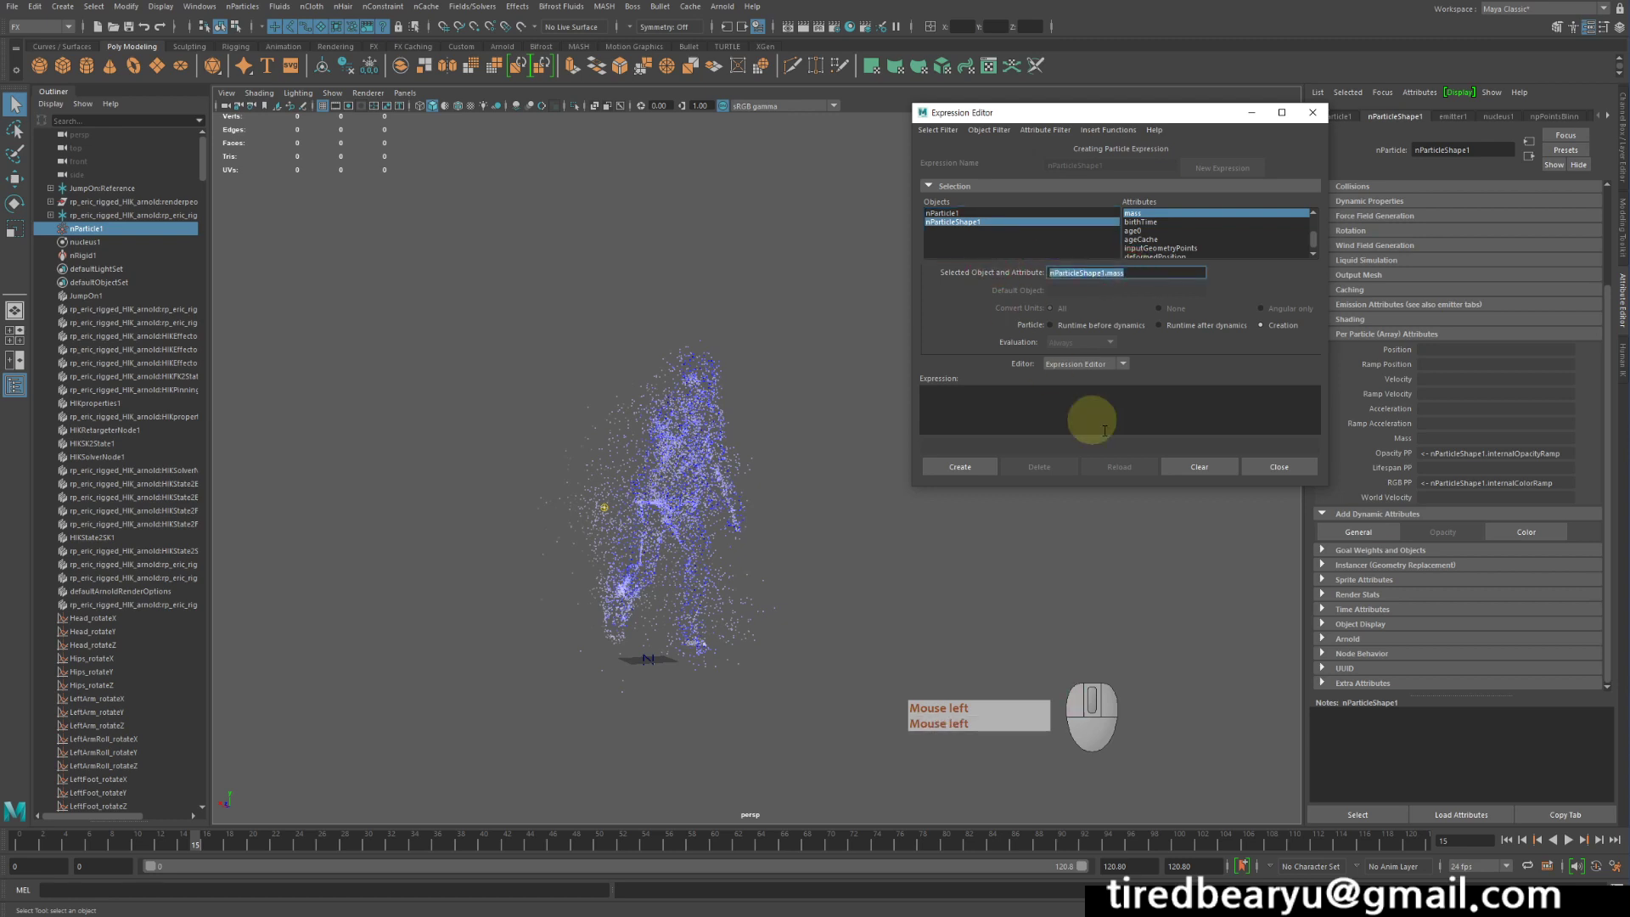
left_click(1136, 273)
left_click(1012, 432)
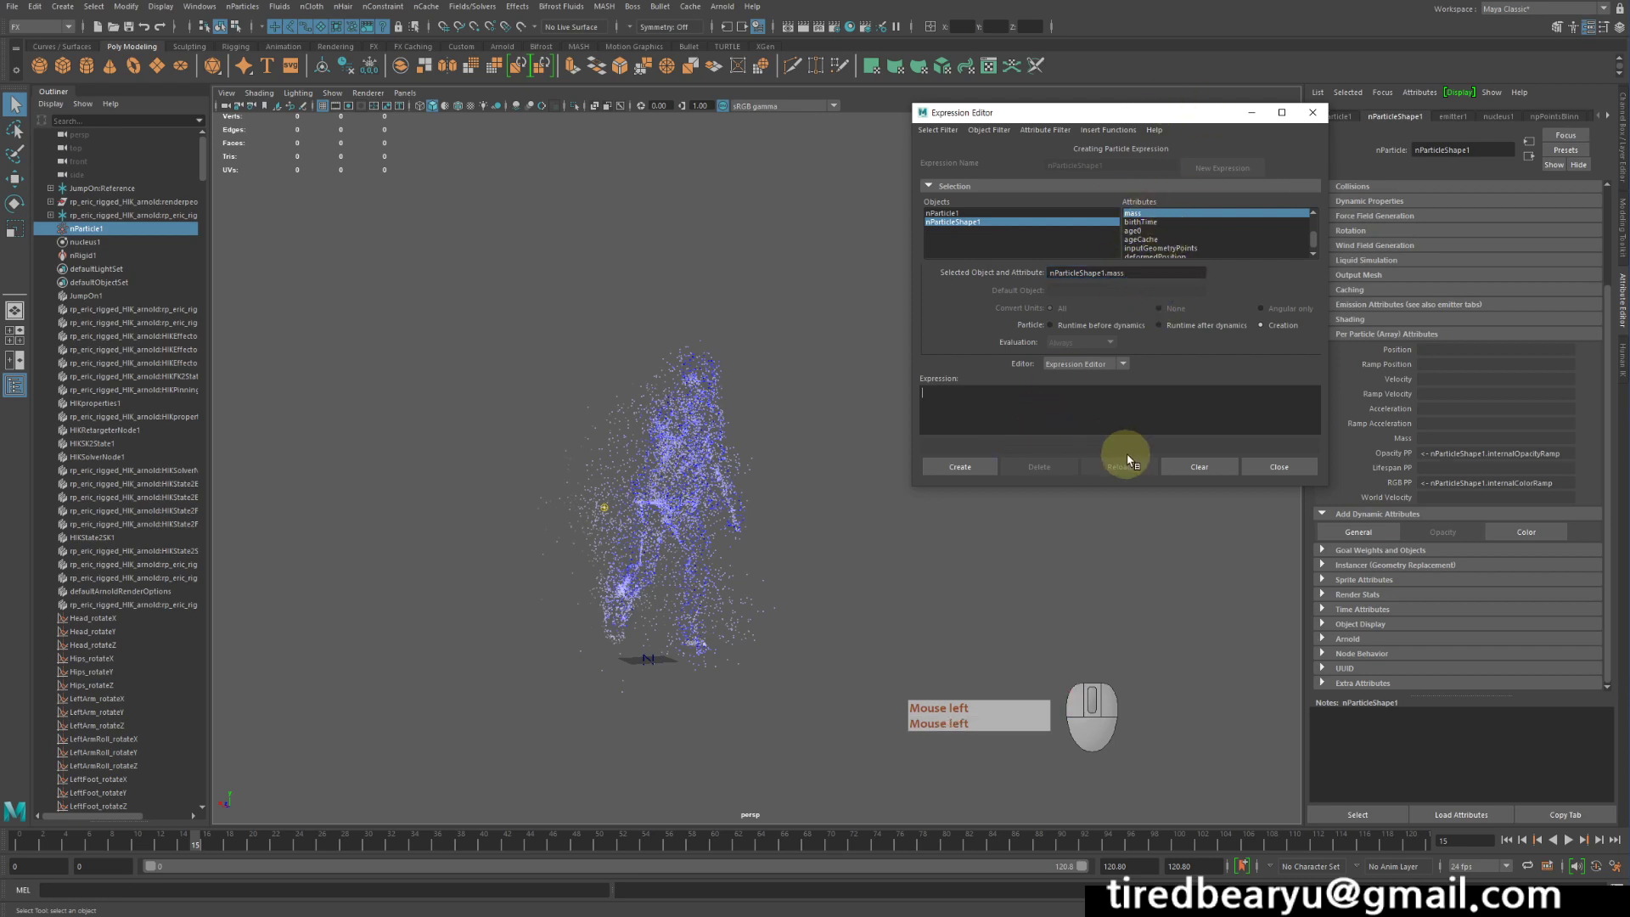
type("mass")
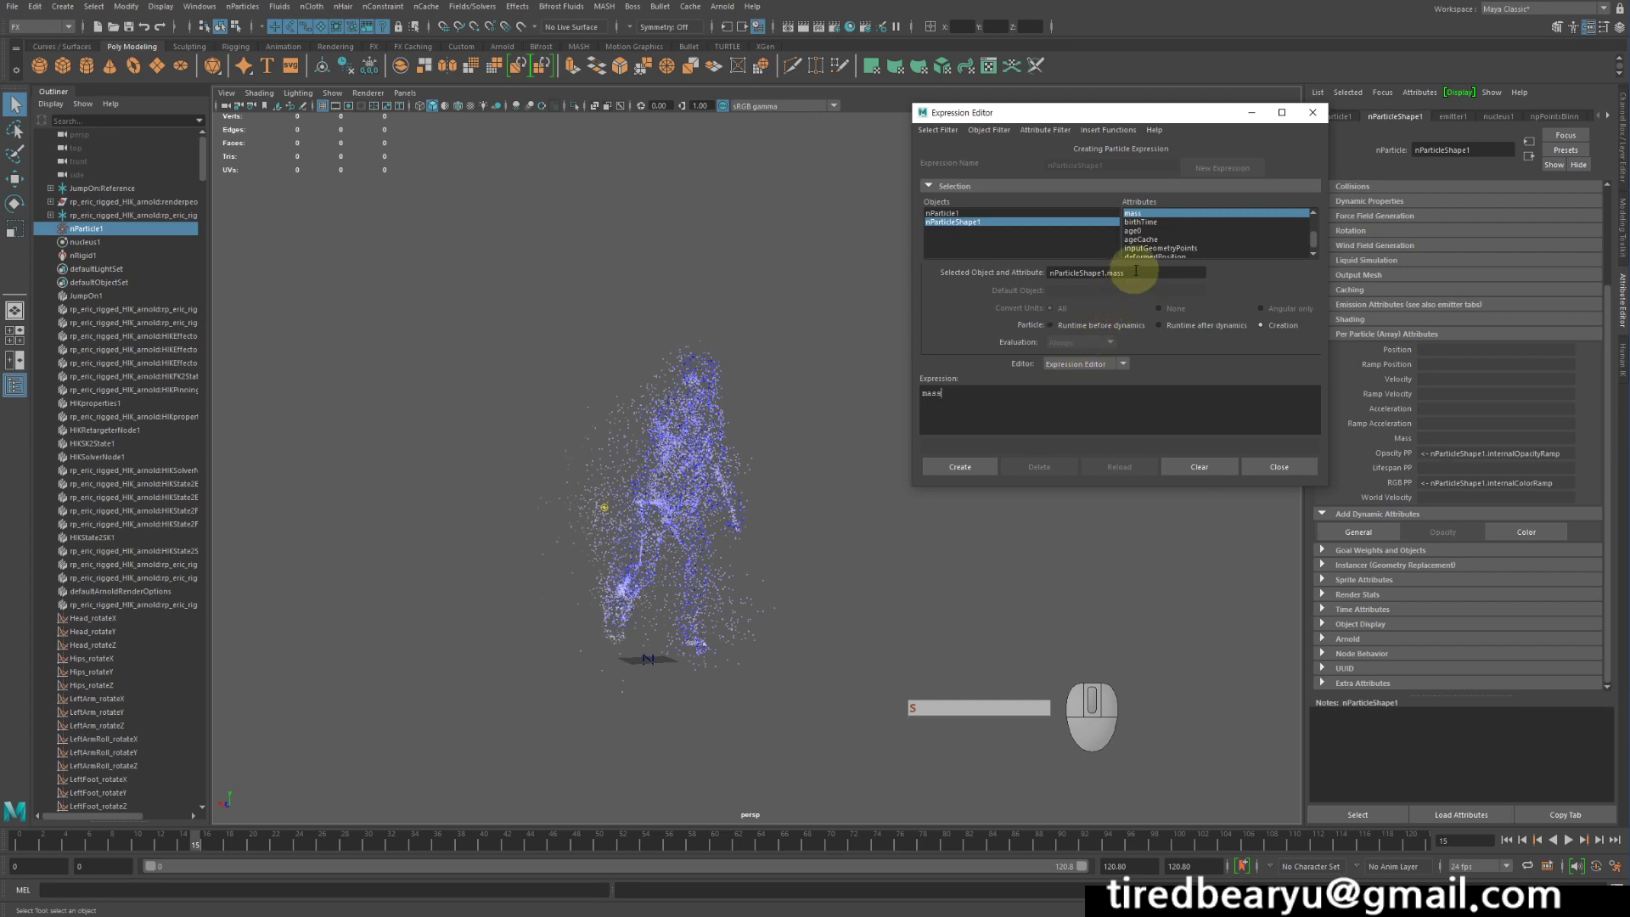
left_click_drag(1135, 270, 880, 255)
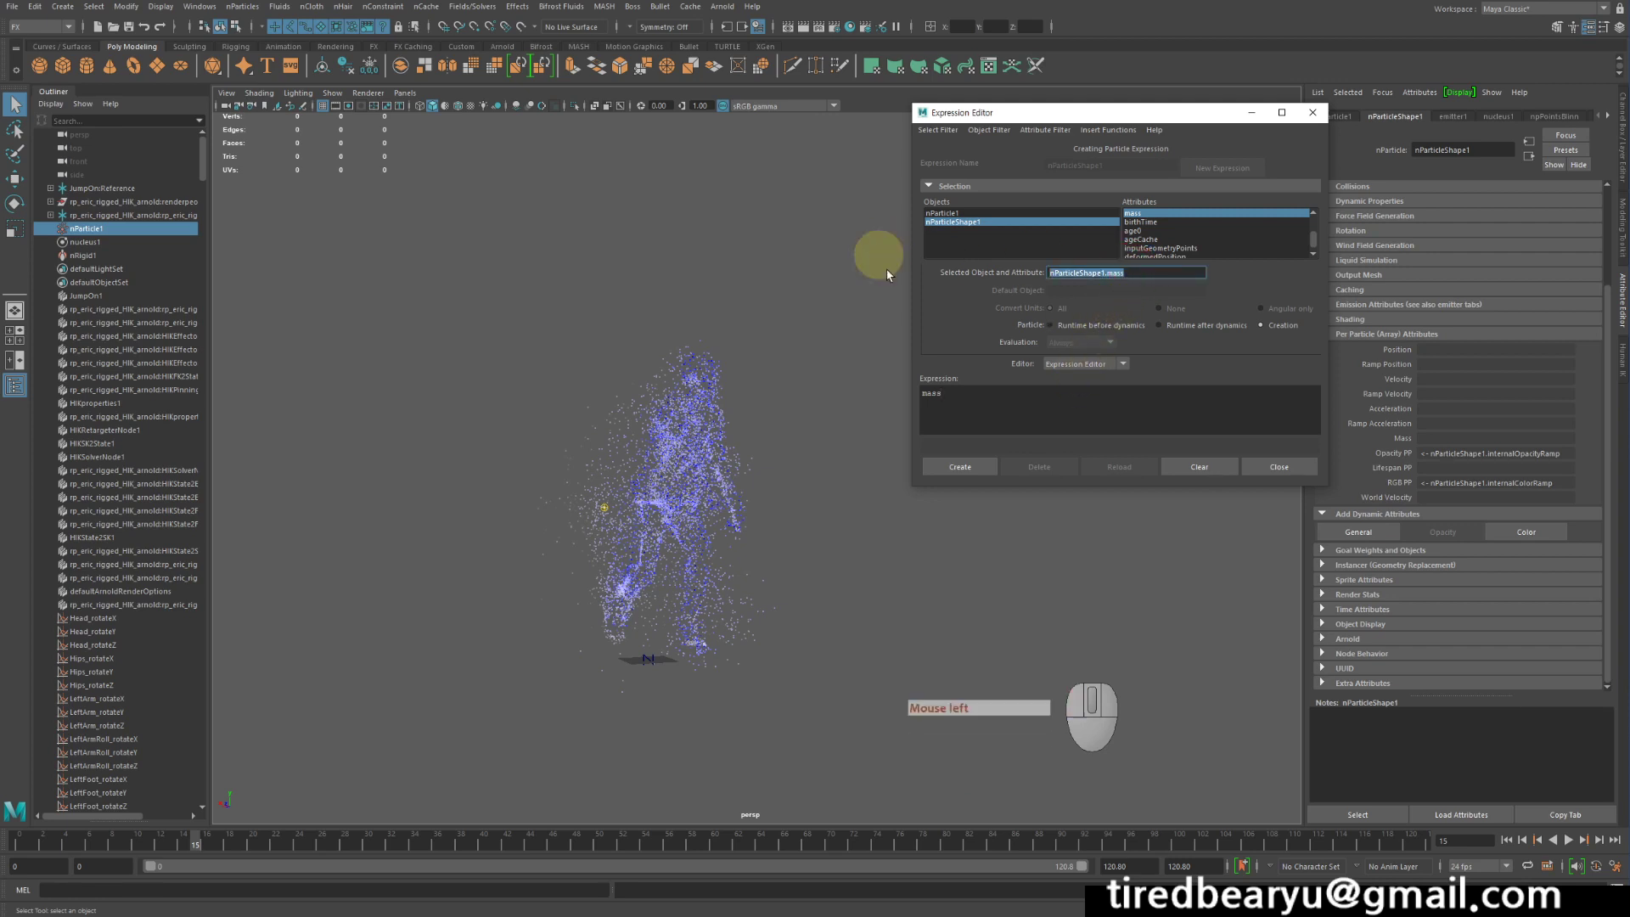
left_click(1130, 274)
left_click_drag(1003, 403, 613, 350)
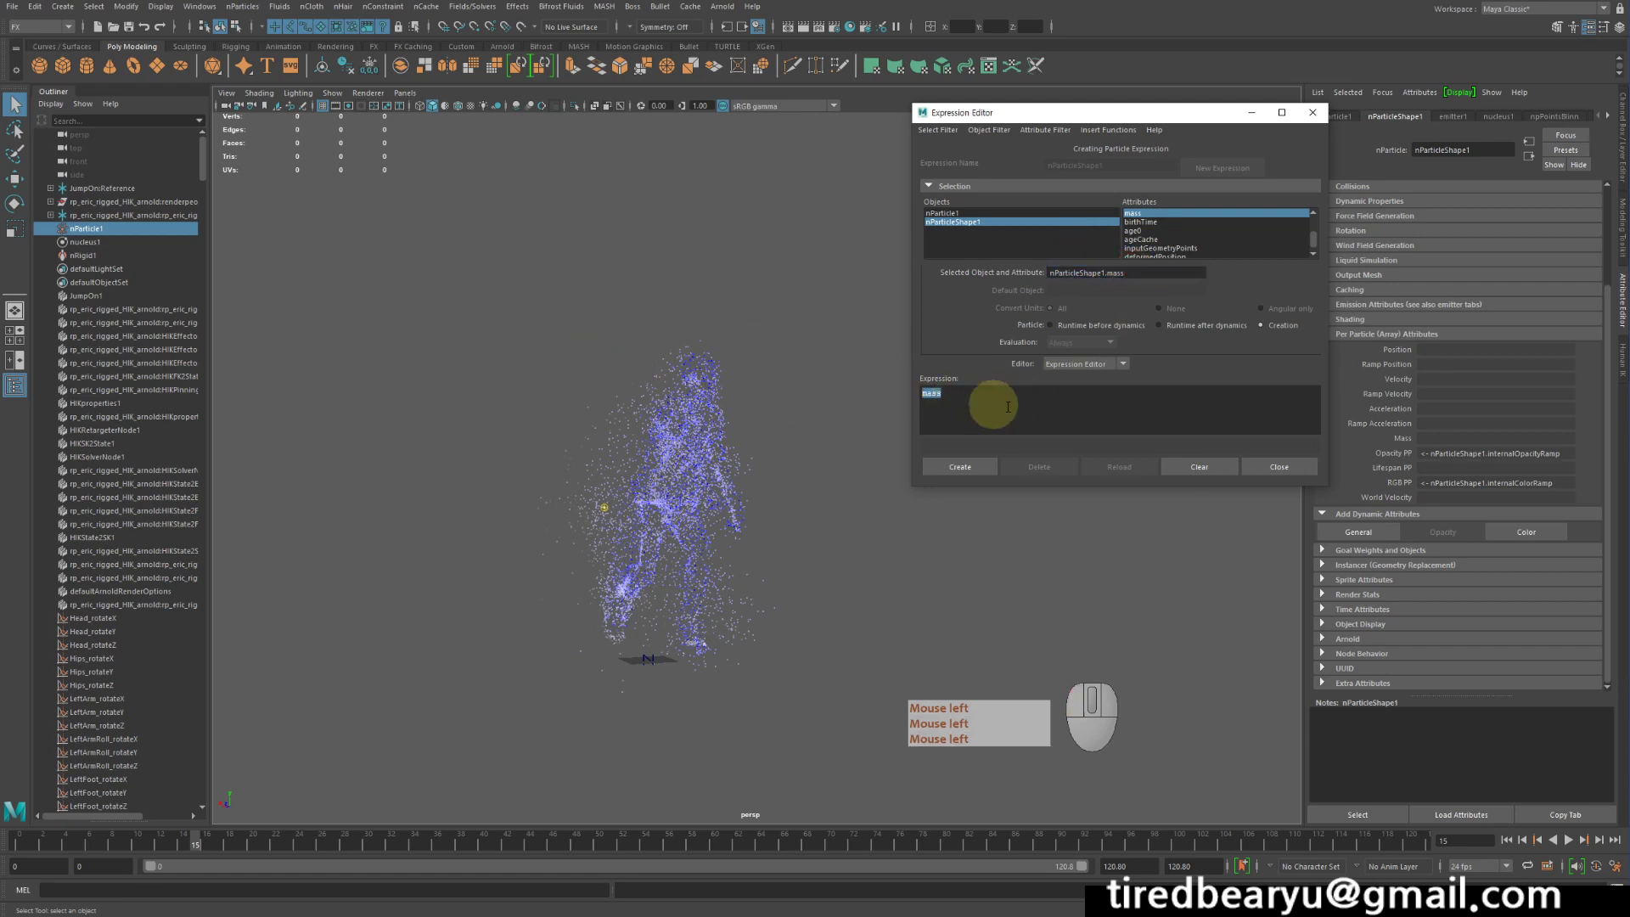
key("BackSpace")
- Copy the selected attribute's full name into the expression, complete it as nParticleShape1.mass=1, and create the expression
left_click_drag(1134, 269, 1048, 271)
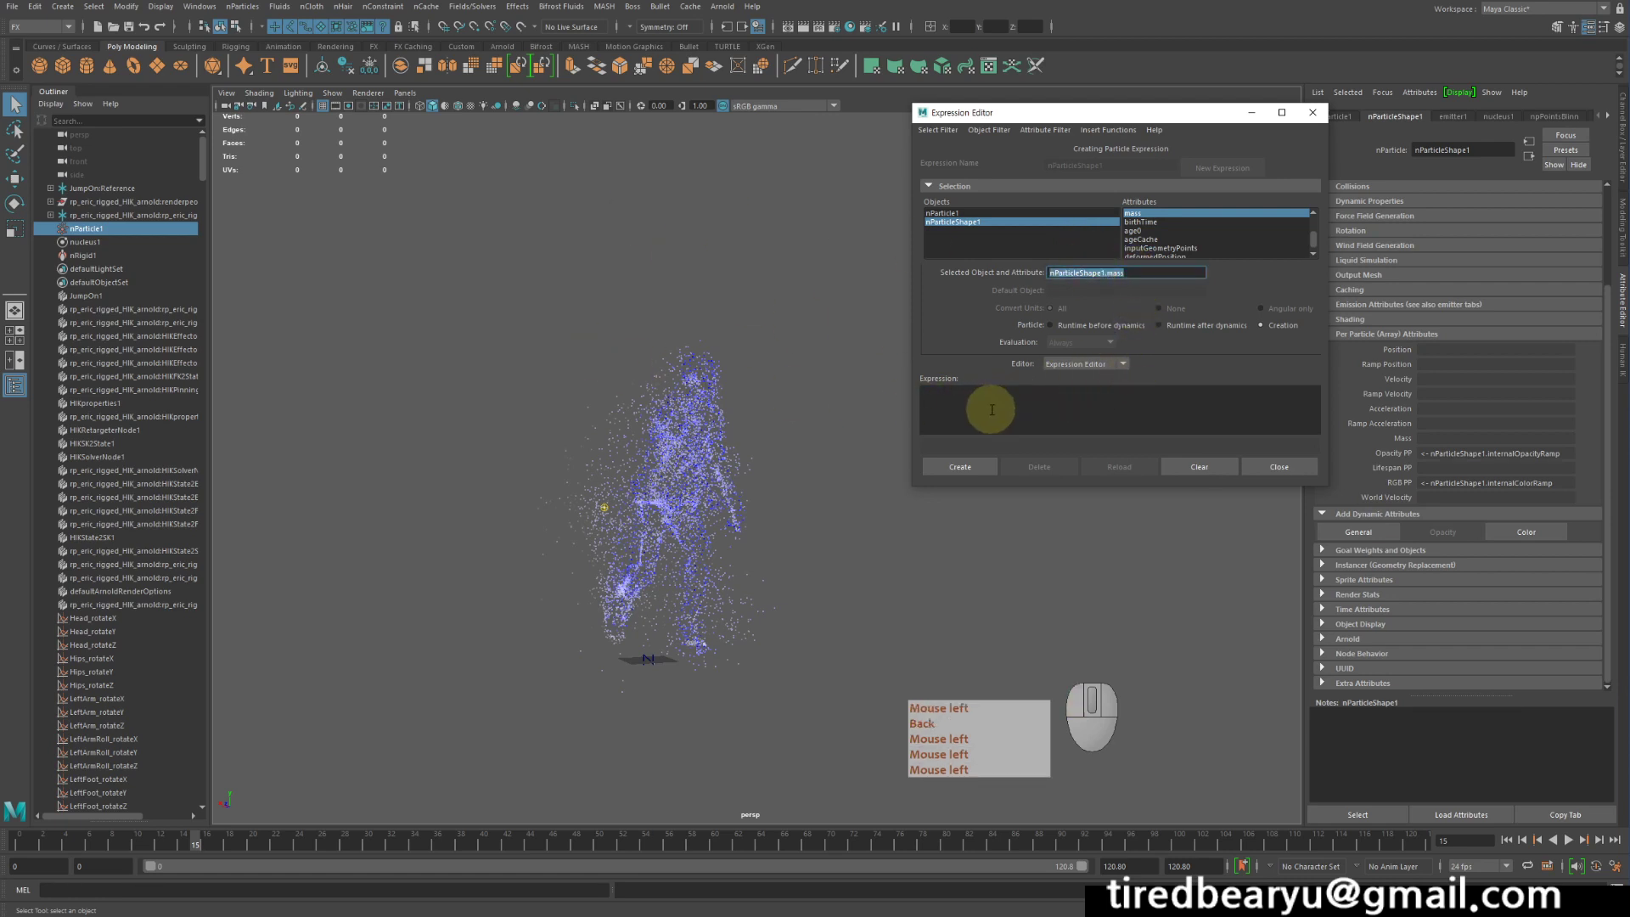
middle_click(985, 409)
middle_click(976, 407)
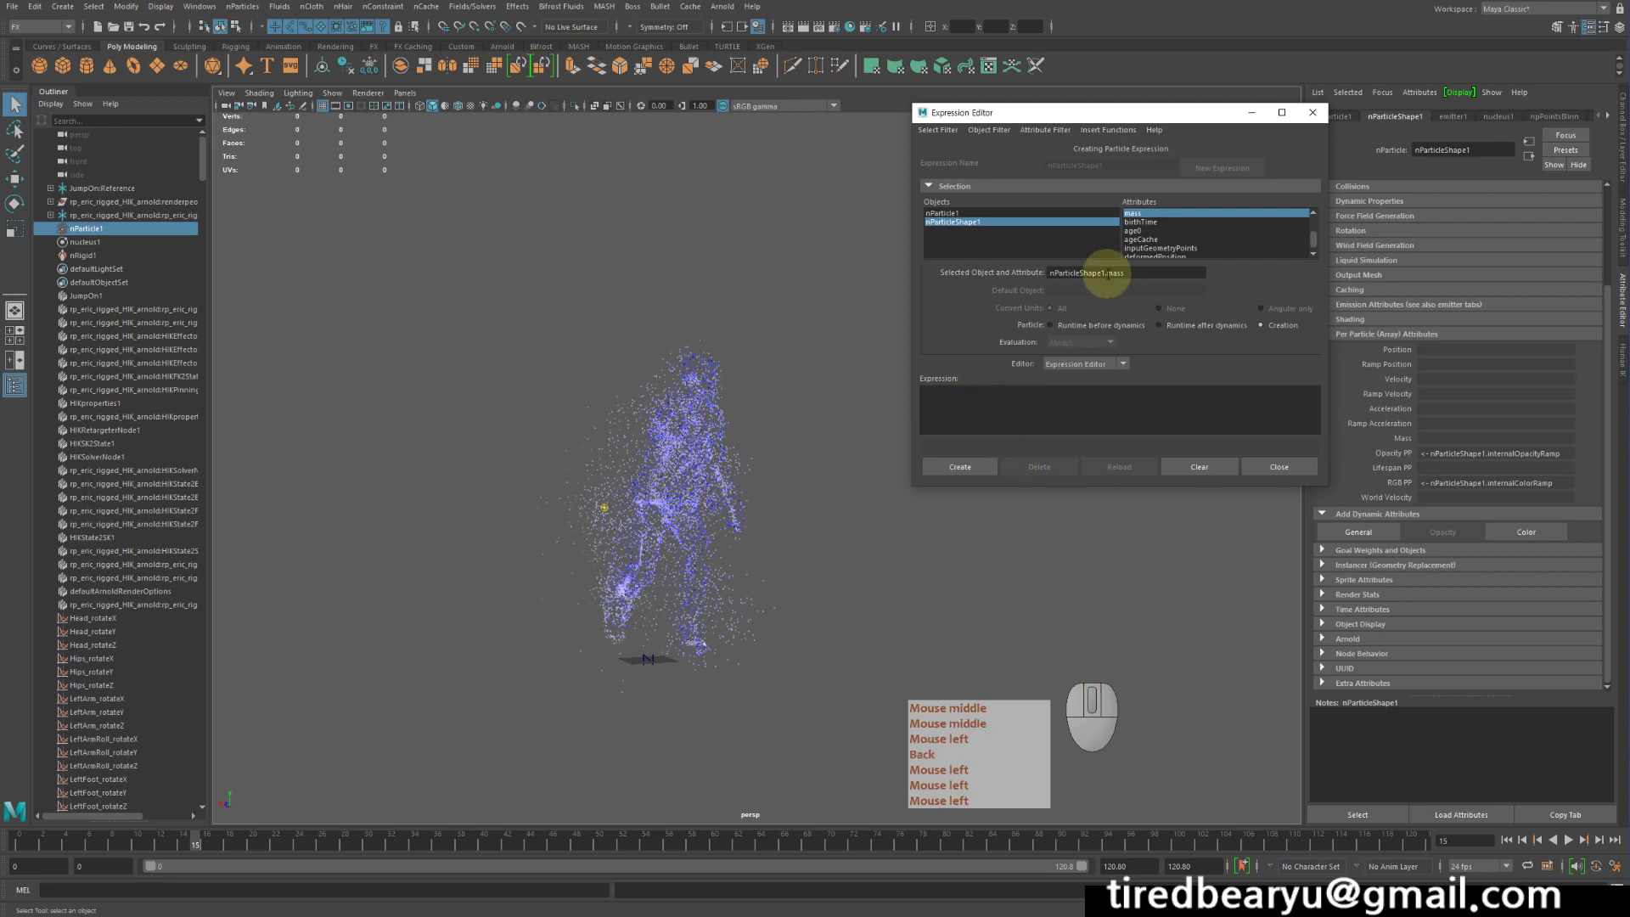
left_click_drag(1134, 269, 944, 262)
middle_click_drag(1059, 270, 976, 400)
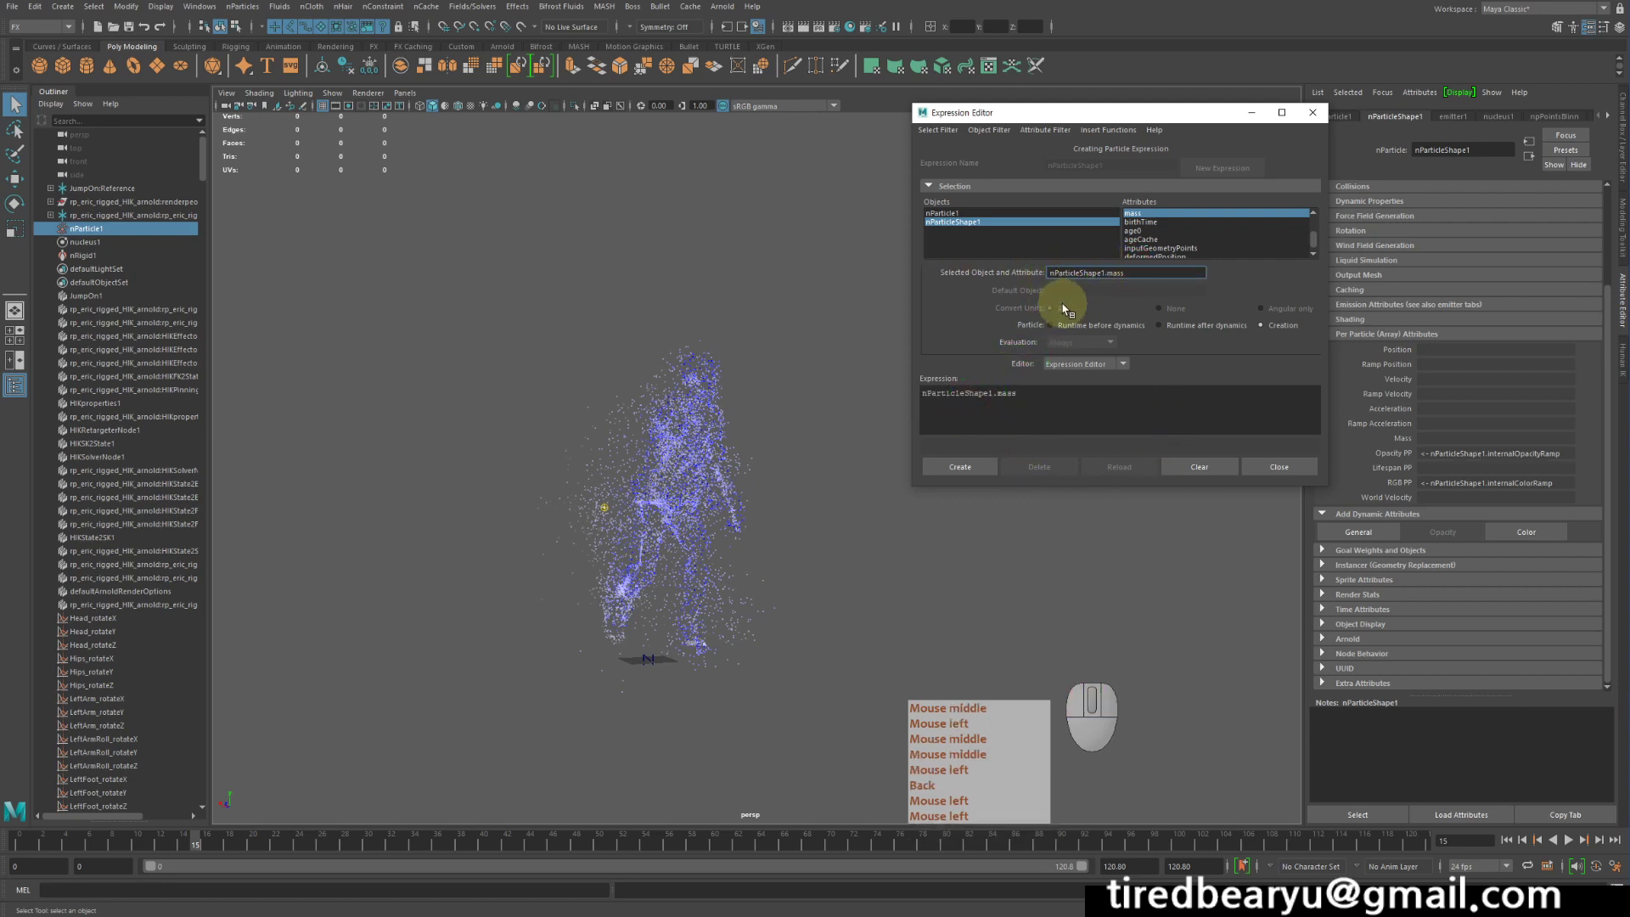
left_click(1049, 408)
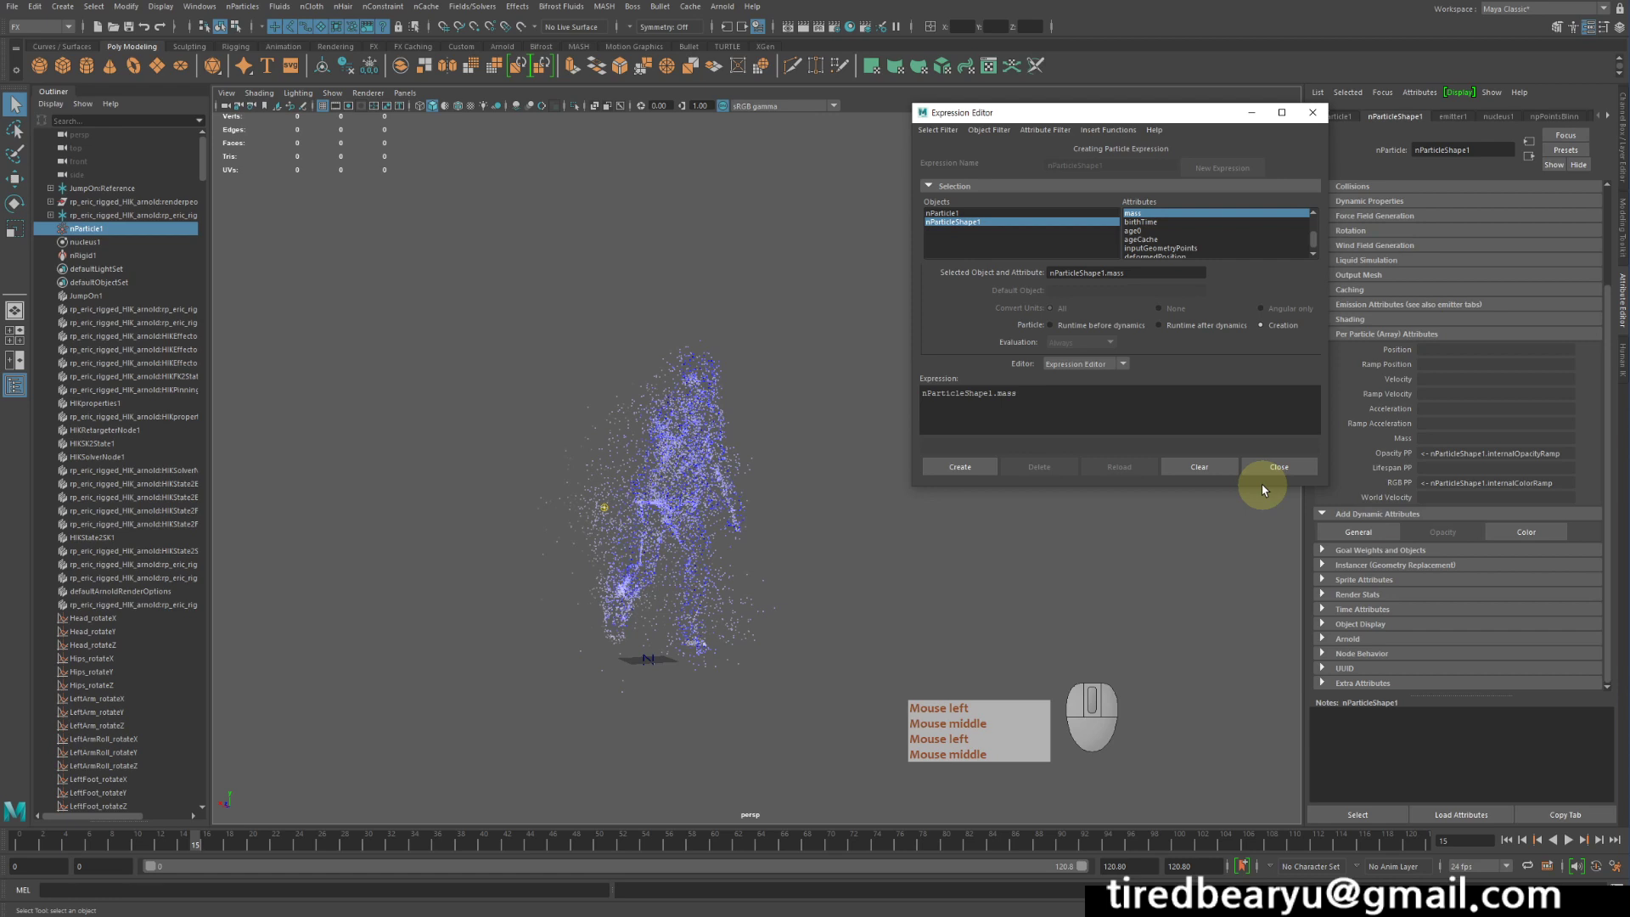
type("=")
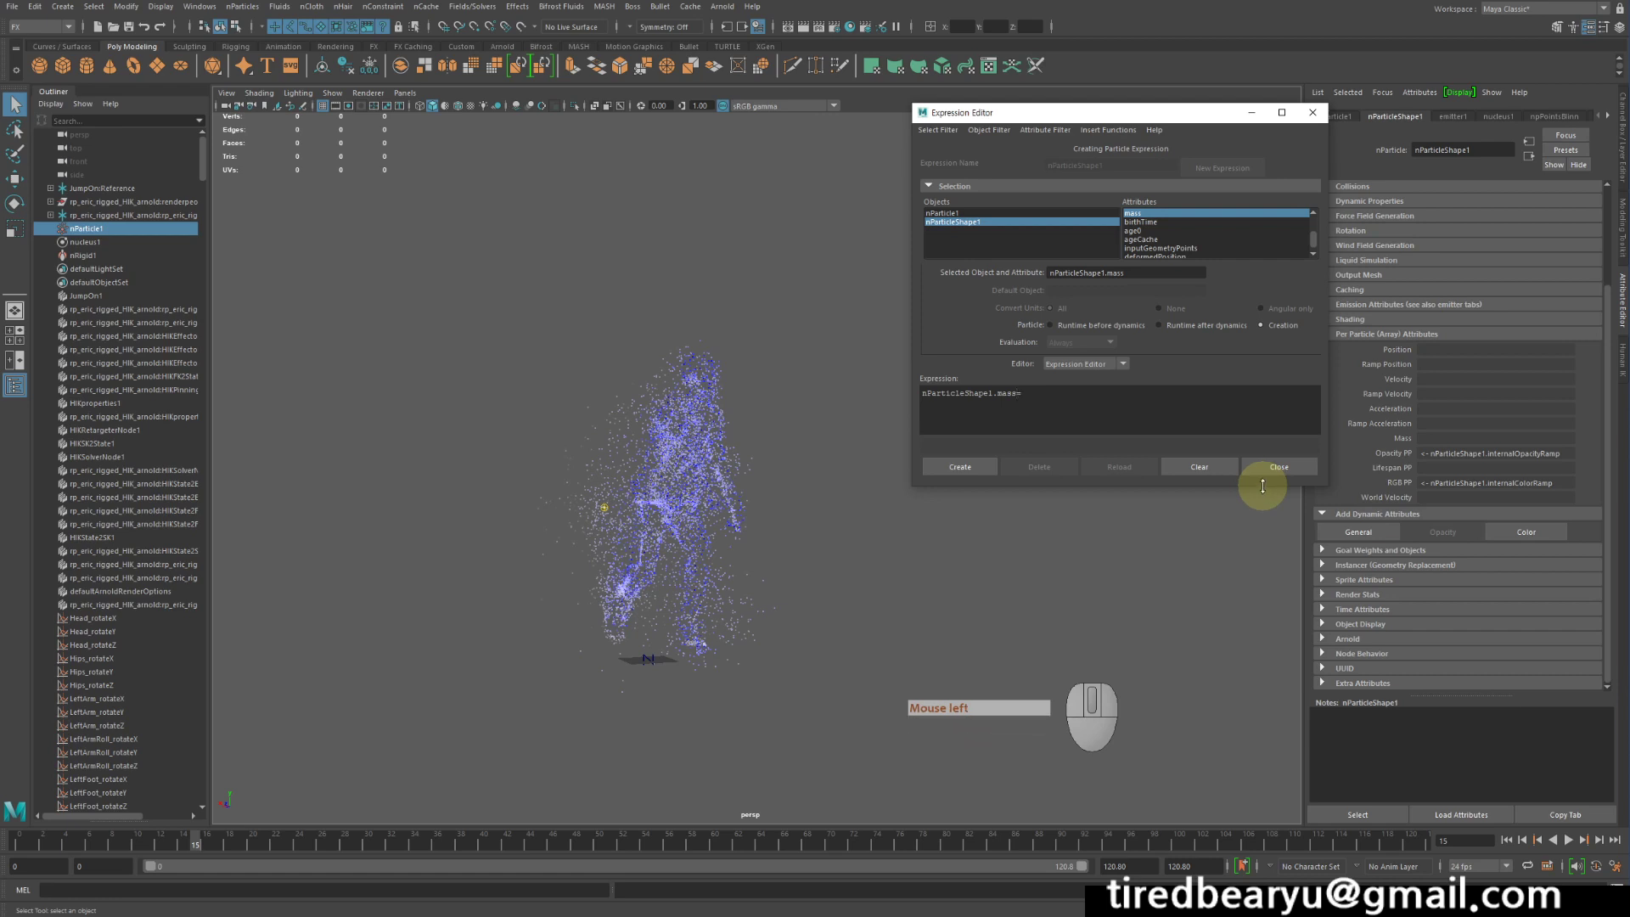
type("1")
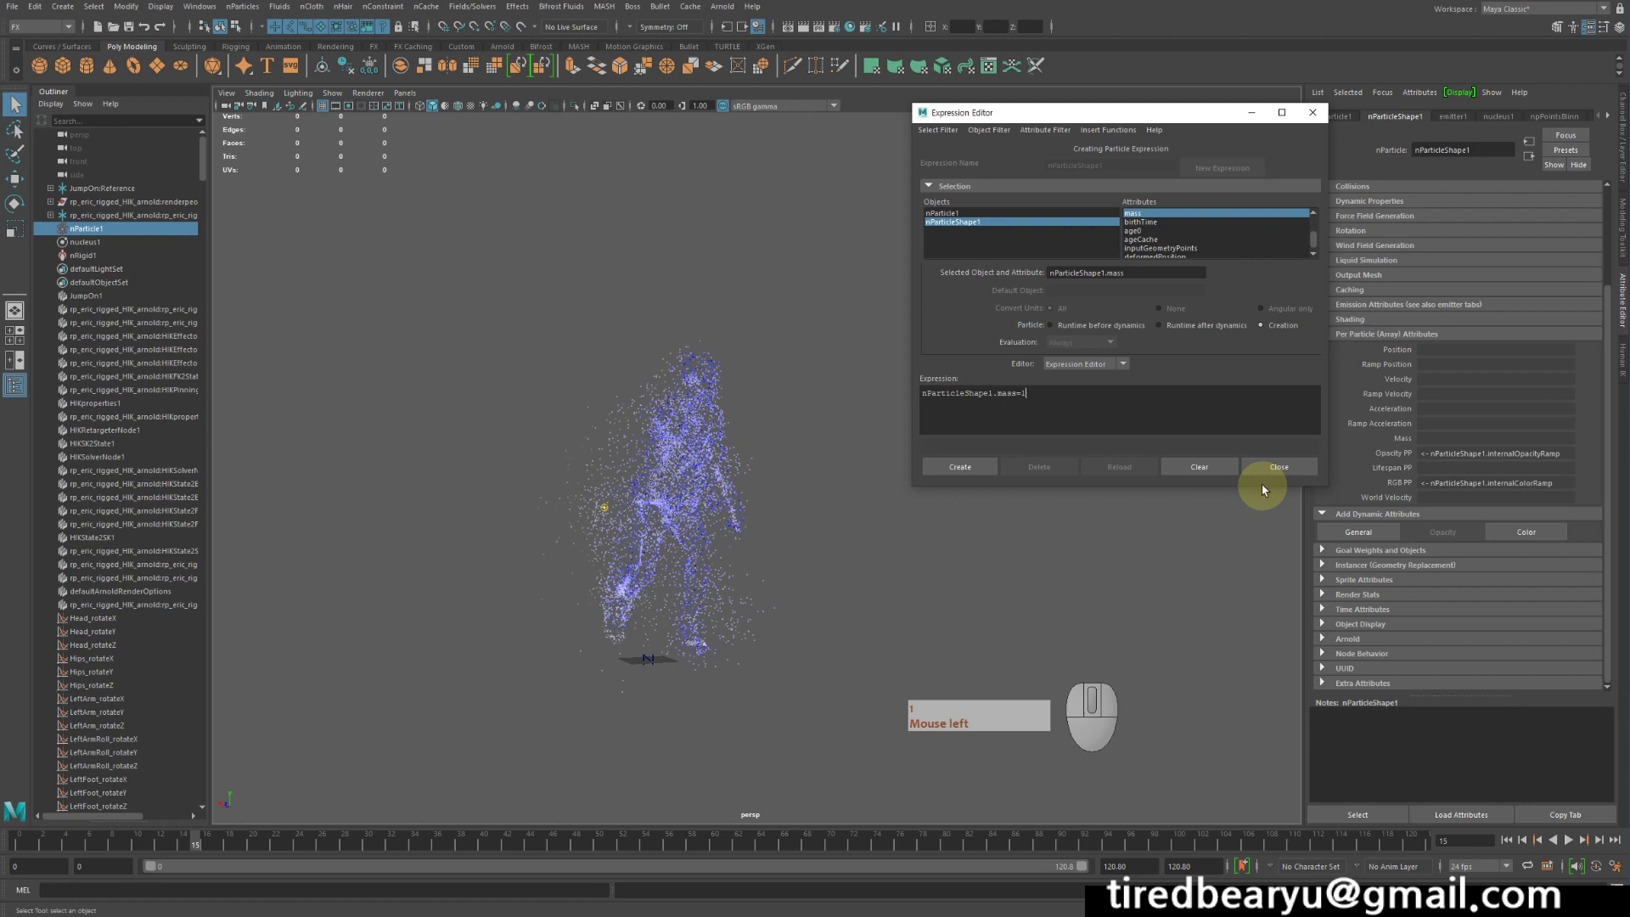
left_click(985, 463)
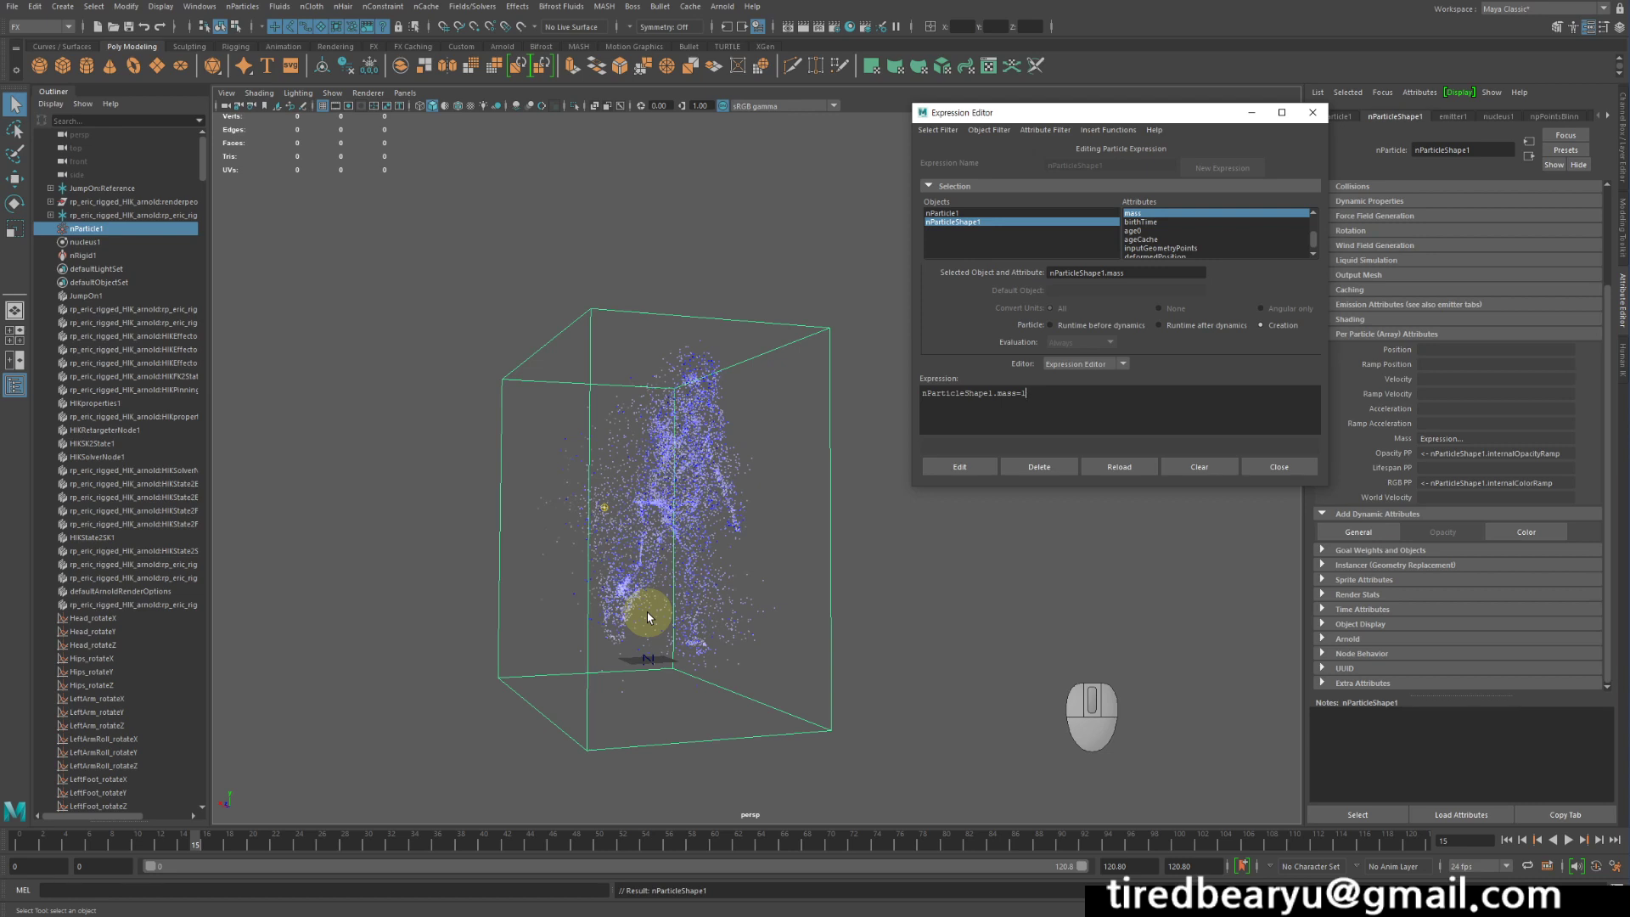
- Replace the constant mass with rand(0.1,1) in the creation expression and apply the edit
key("BackSpace")
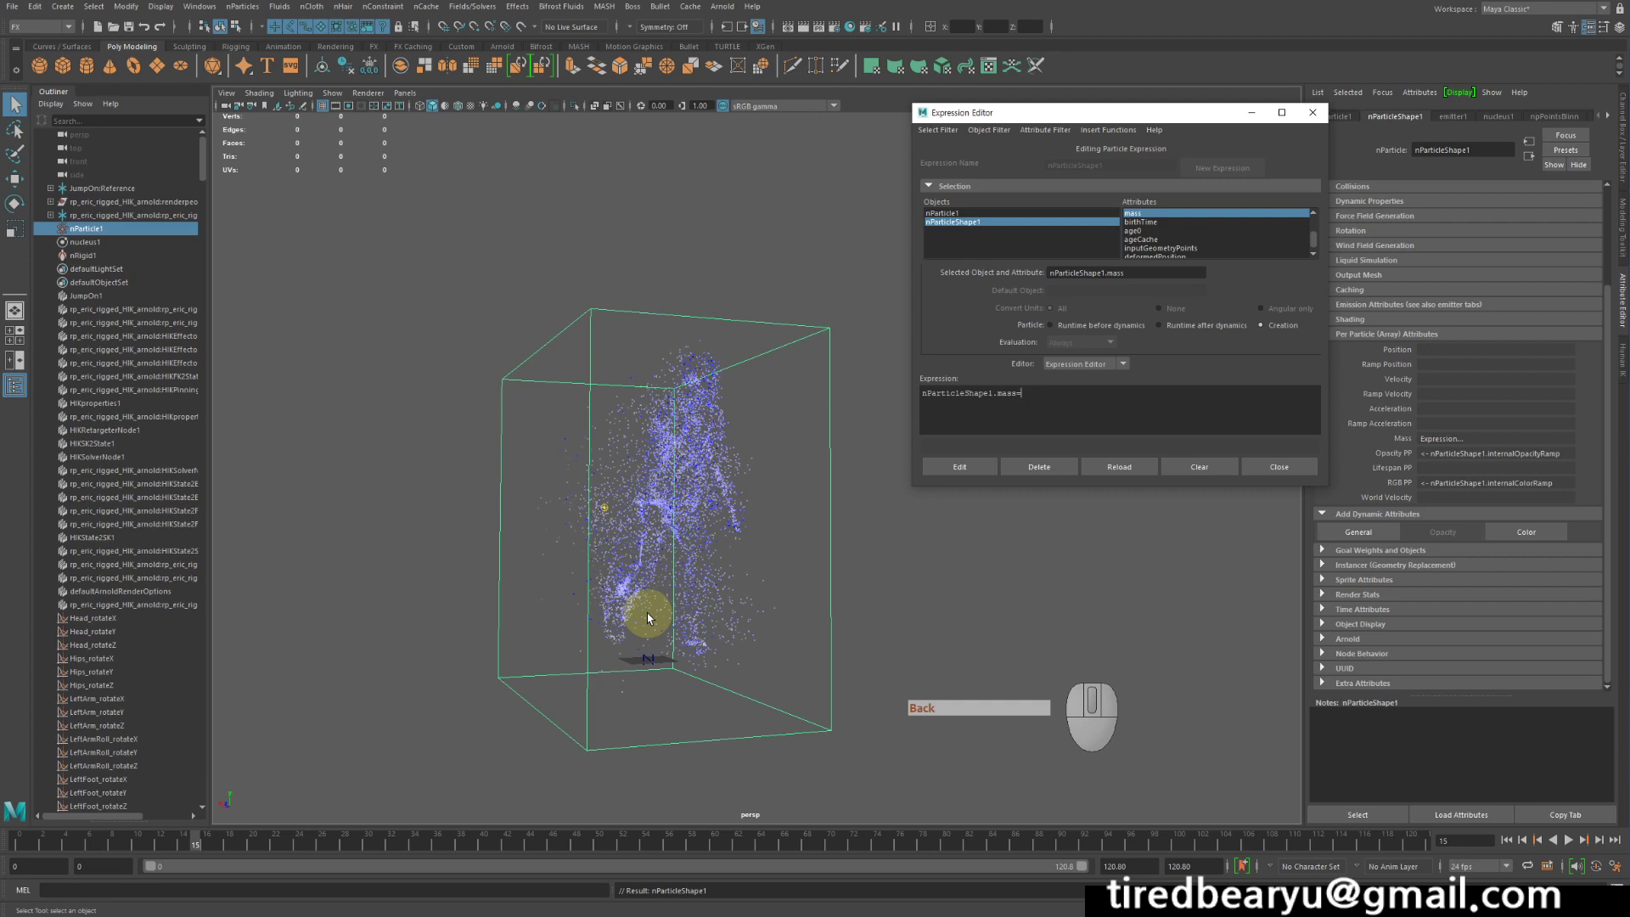
type("rand")
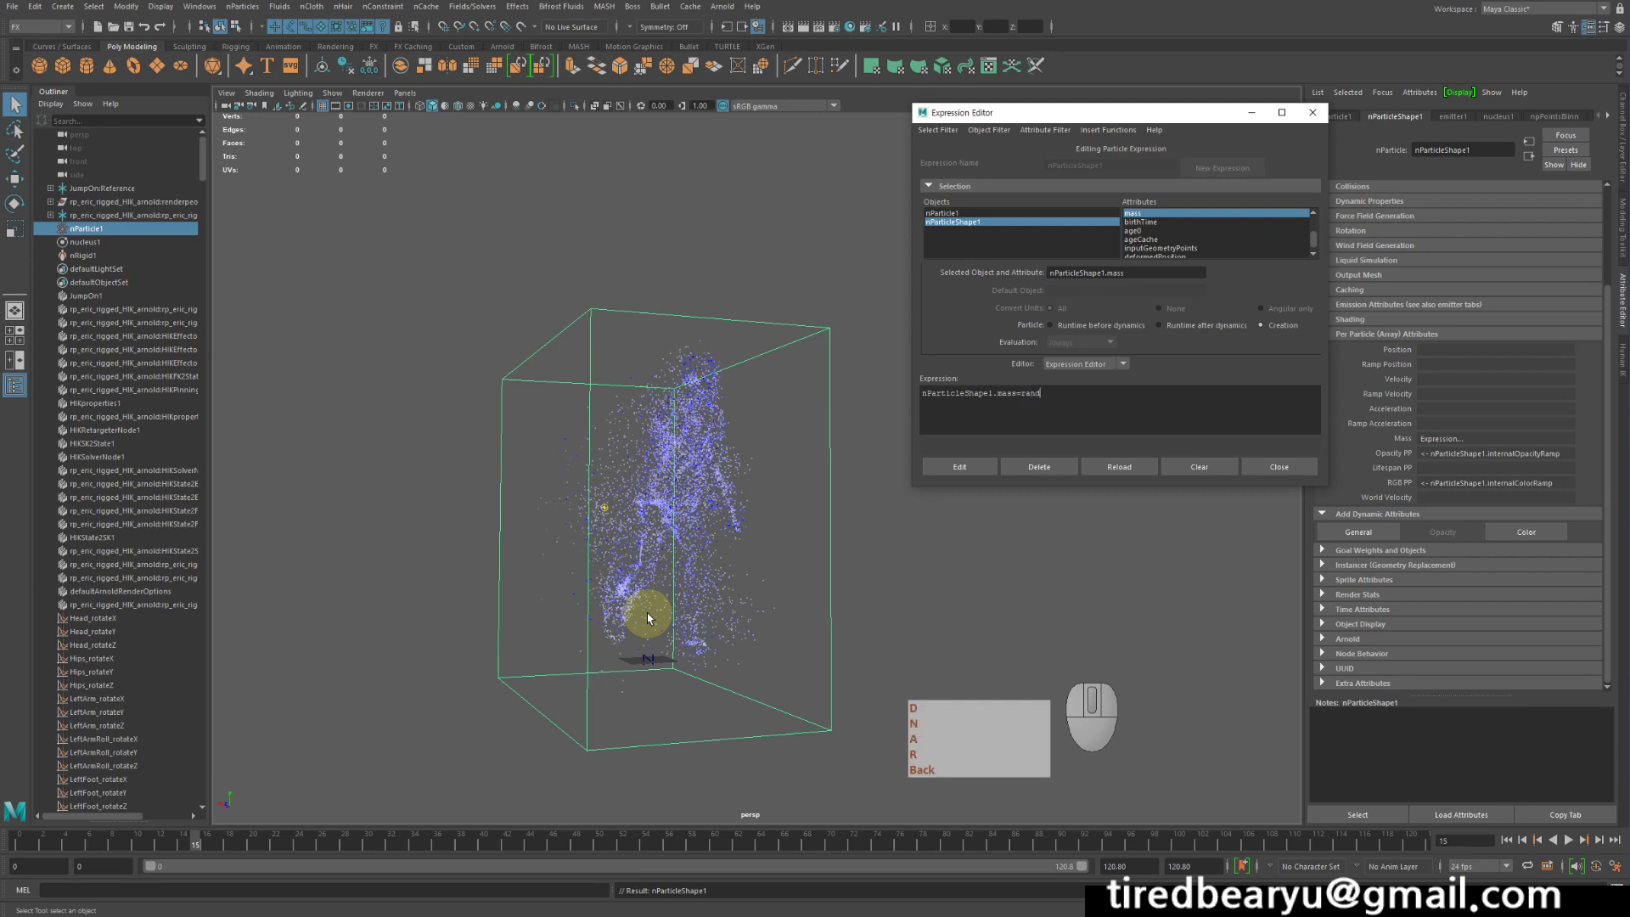
type("())")
key("Left")
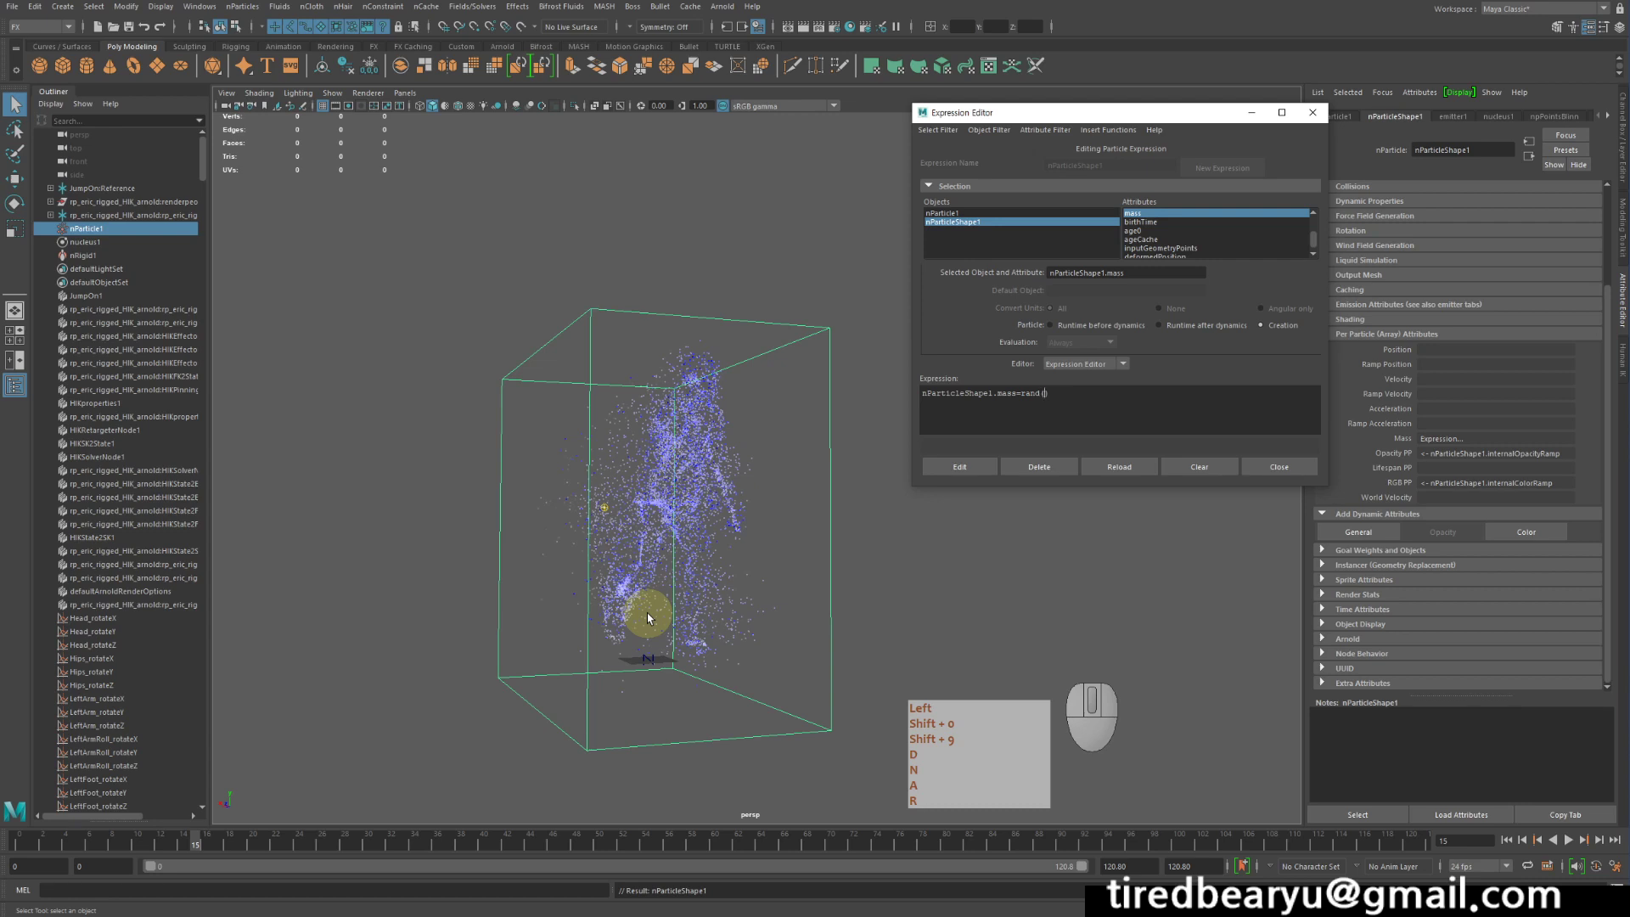
type("0")
type(",")
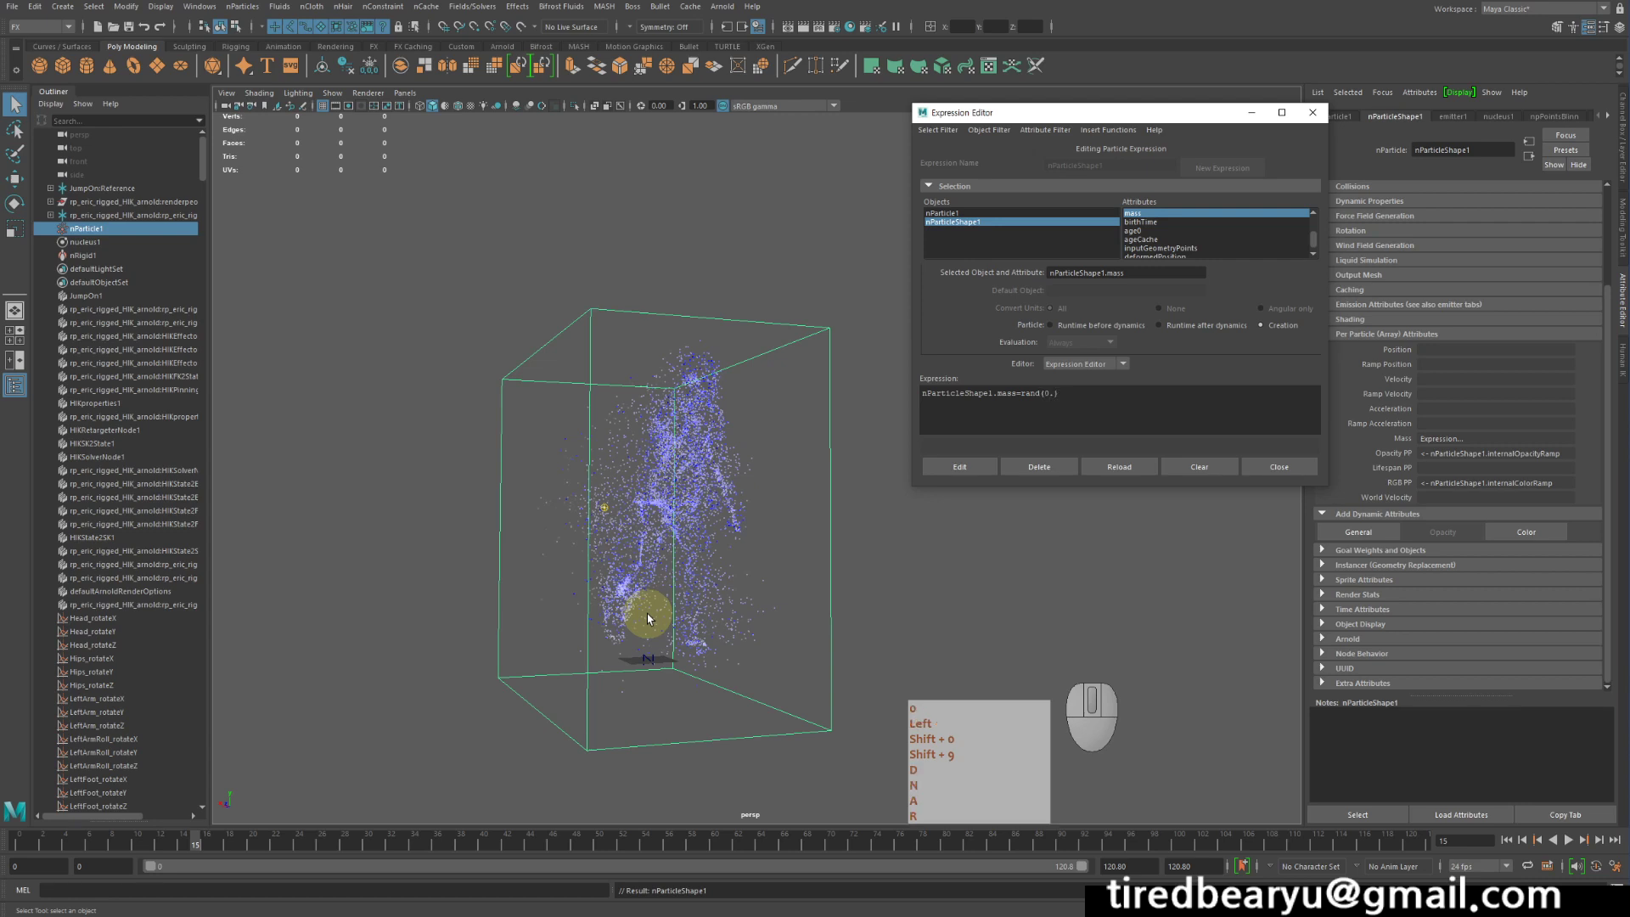
type("1,")
type("1,1")
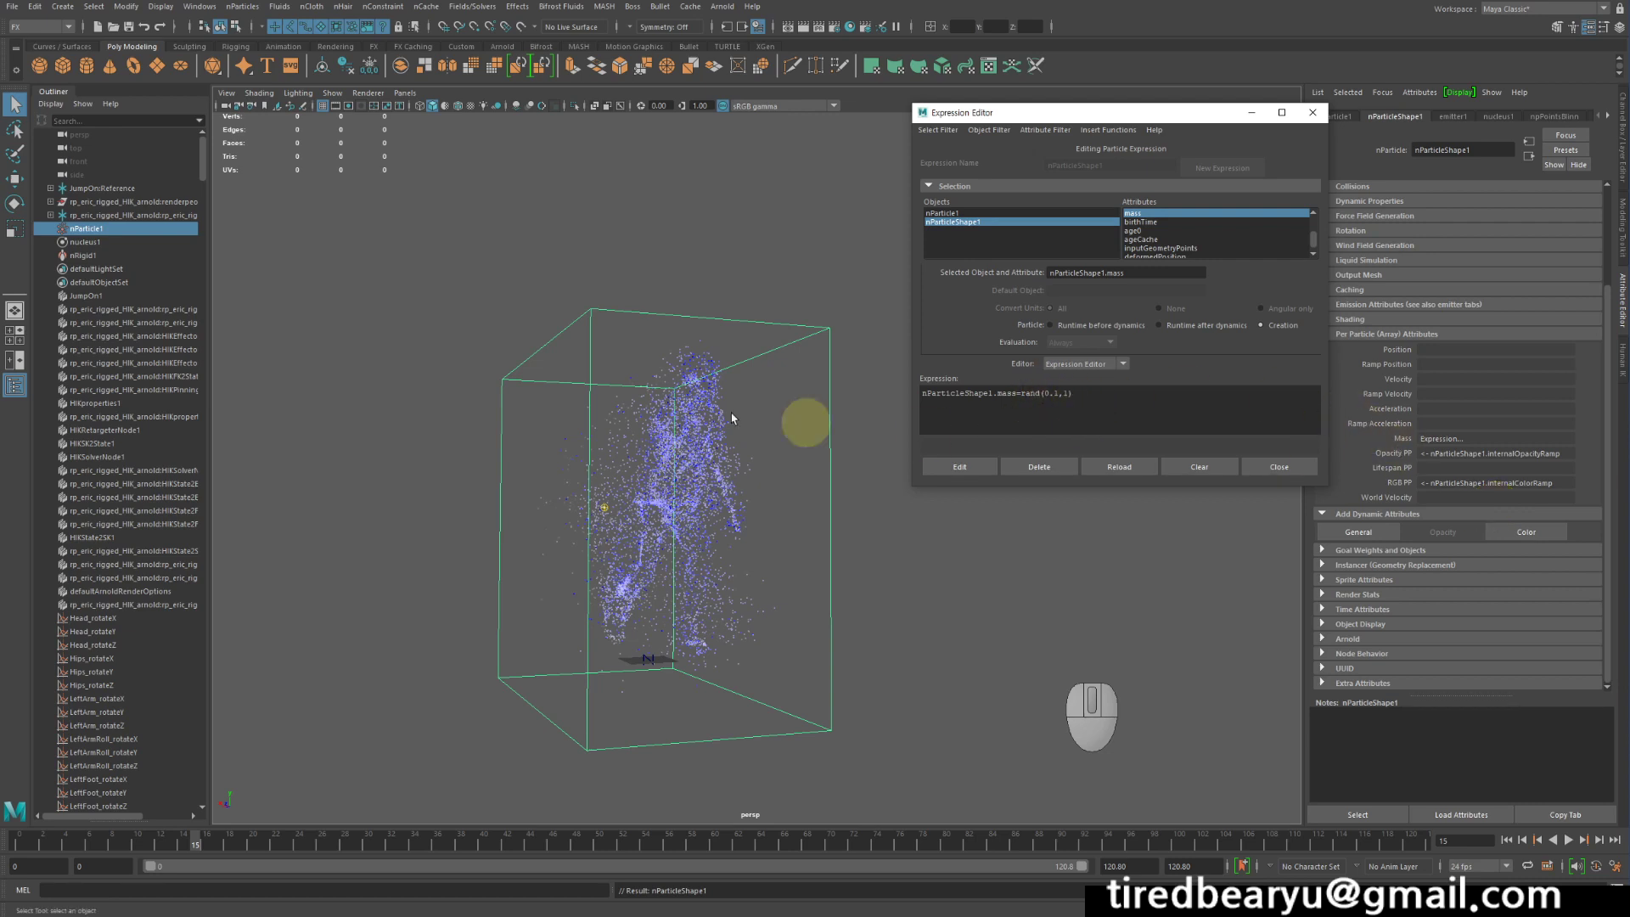
left_click(1137, 404)
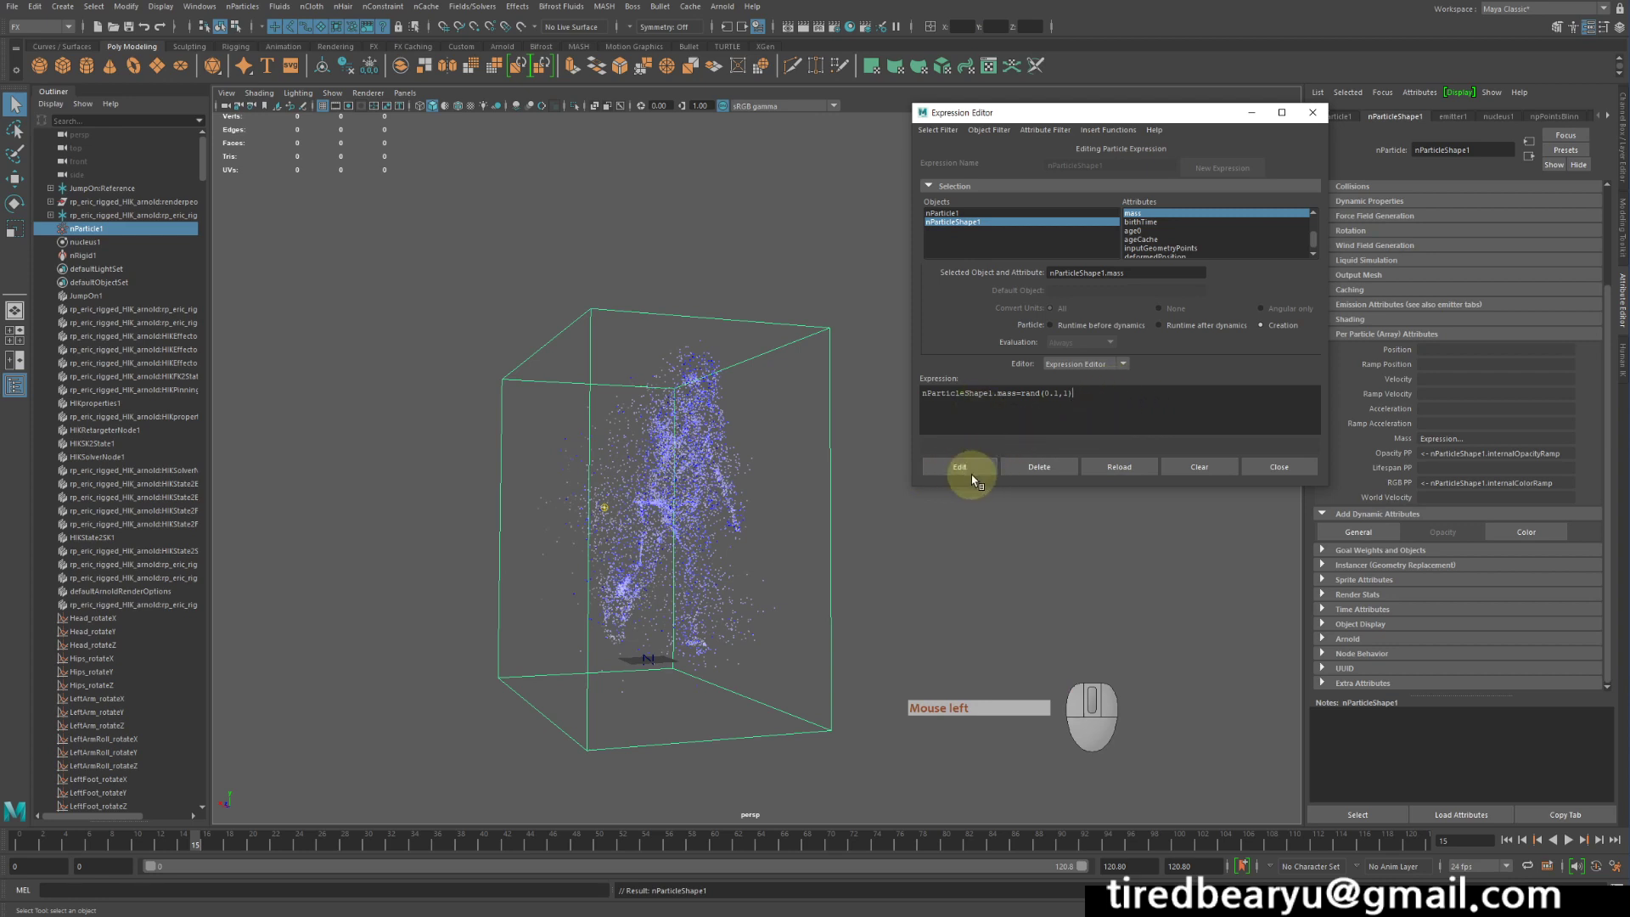
left_click(961, 466)
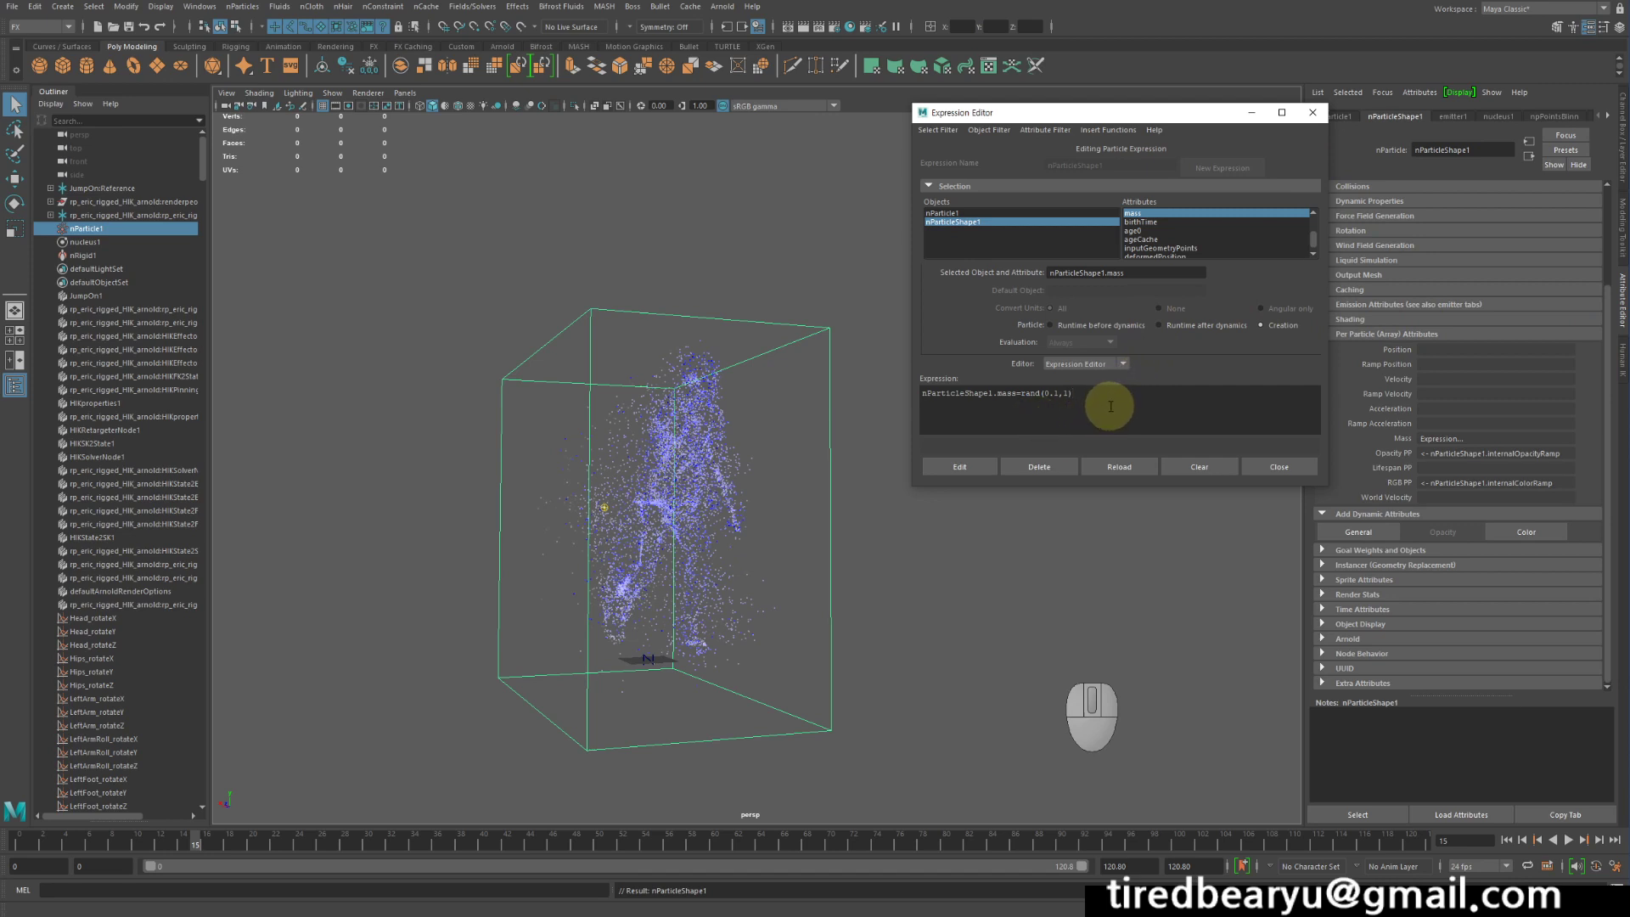
left_click_drag(1109, 404, 807, 378)
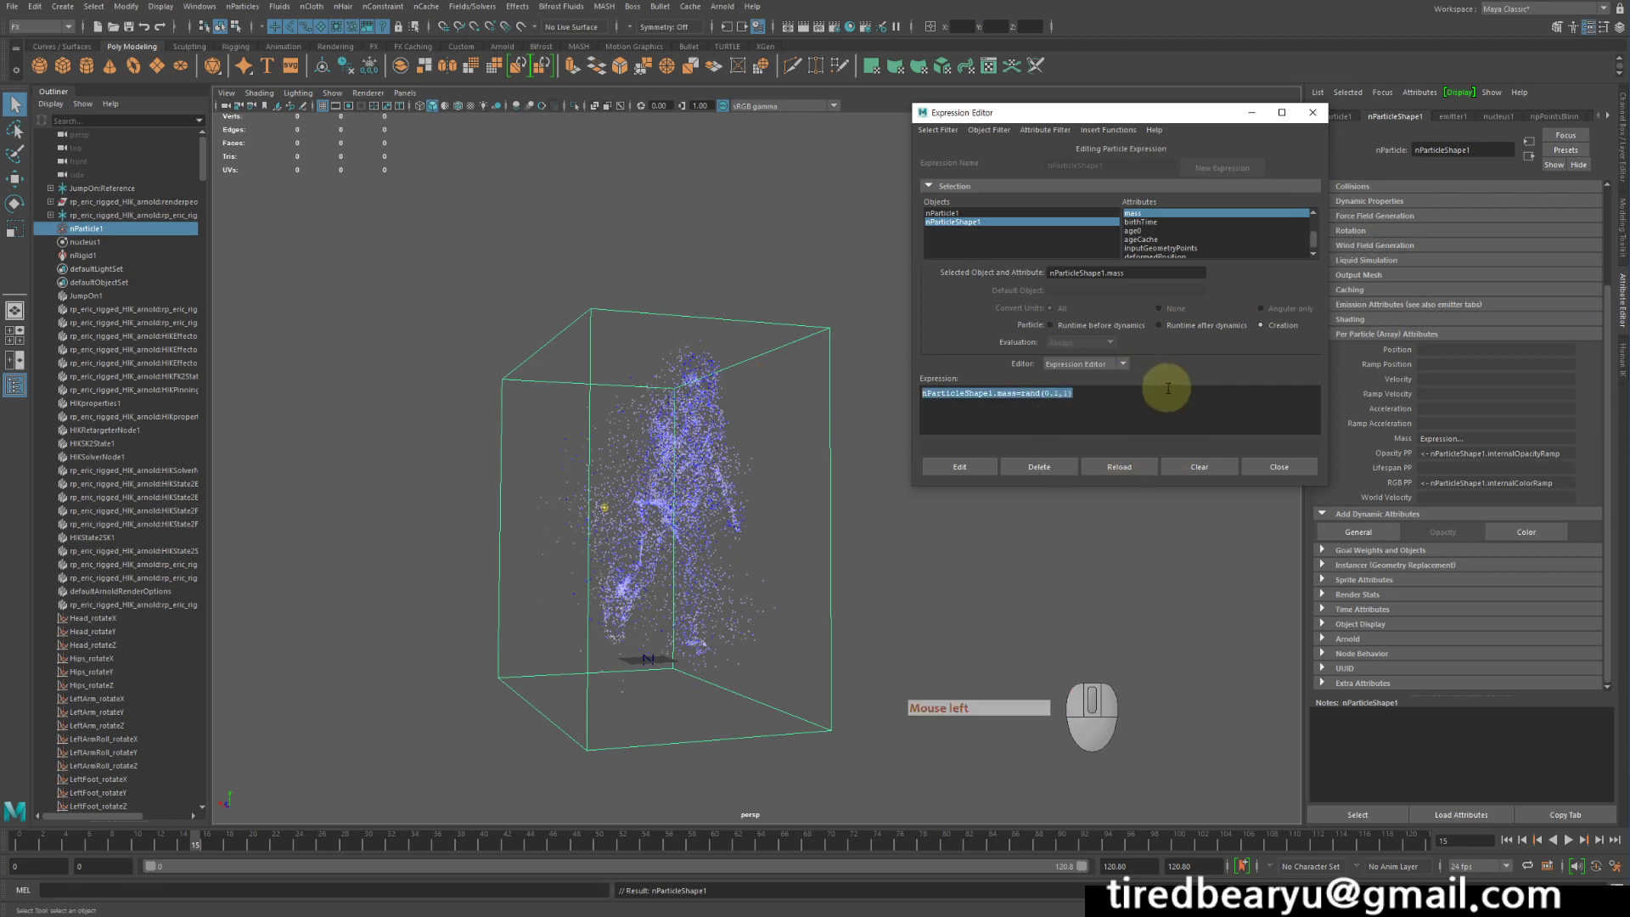
left_click(1138, 393)
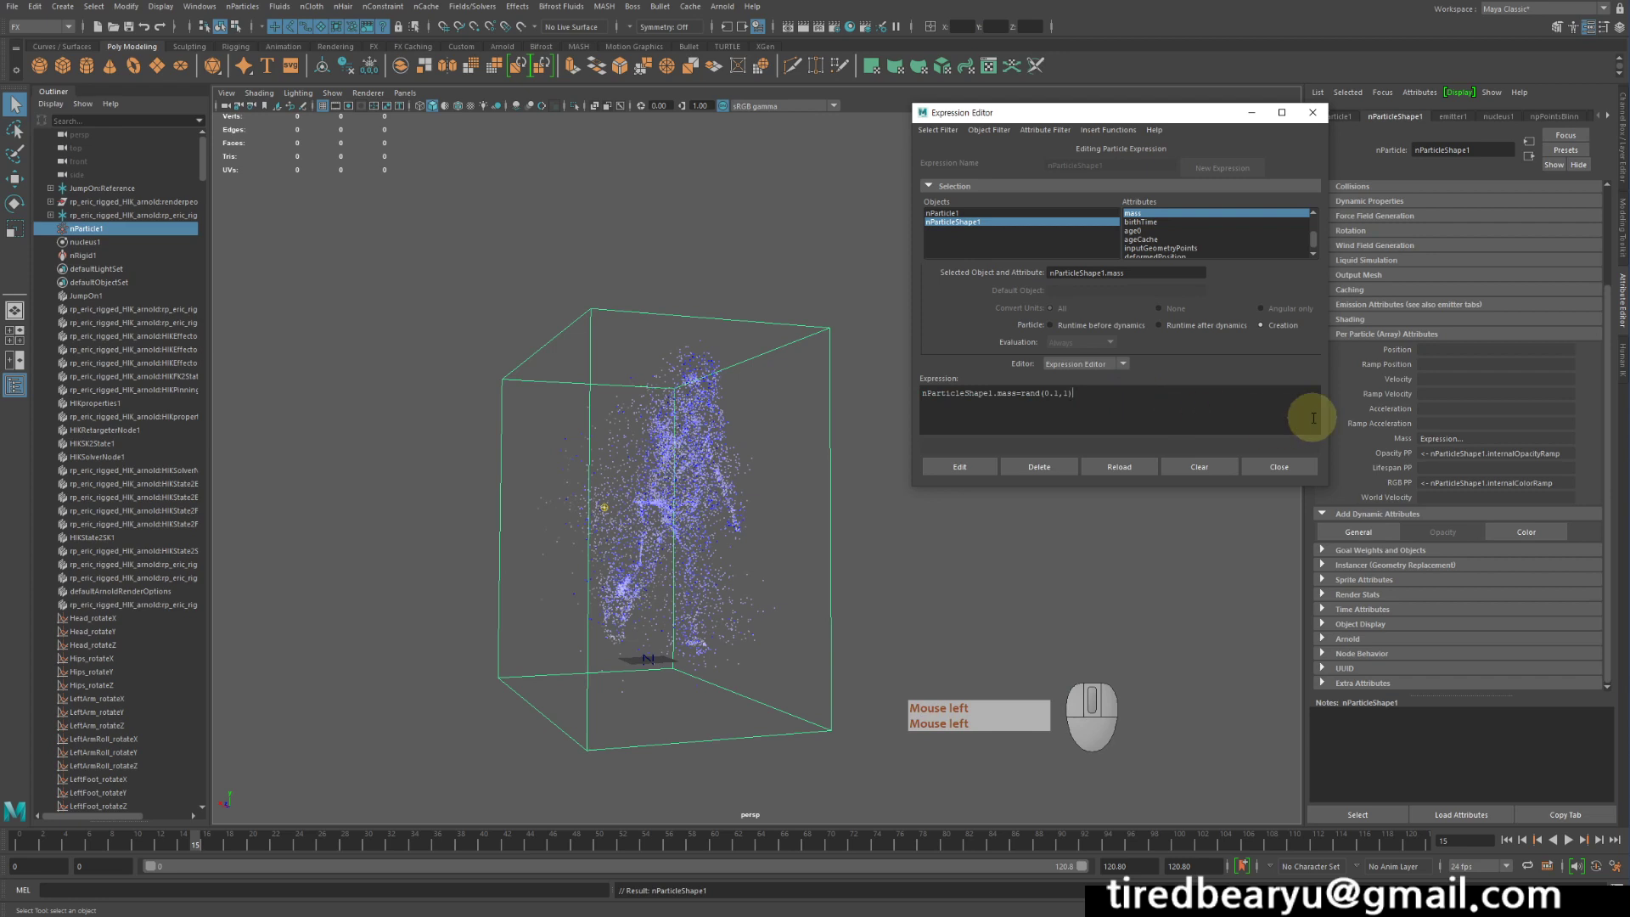
key("Return")
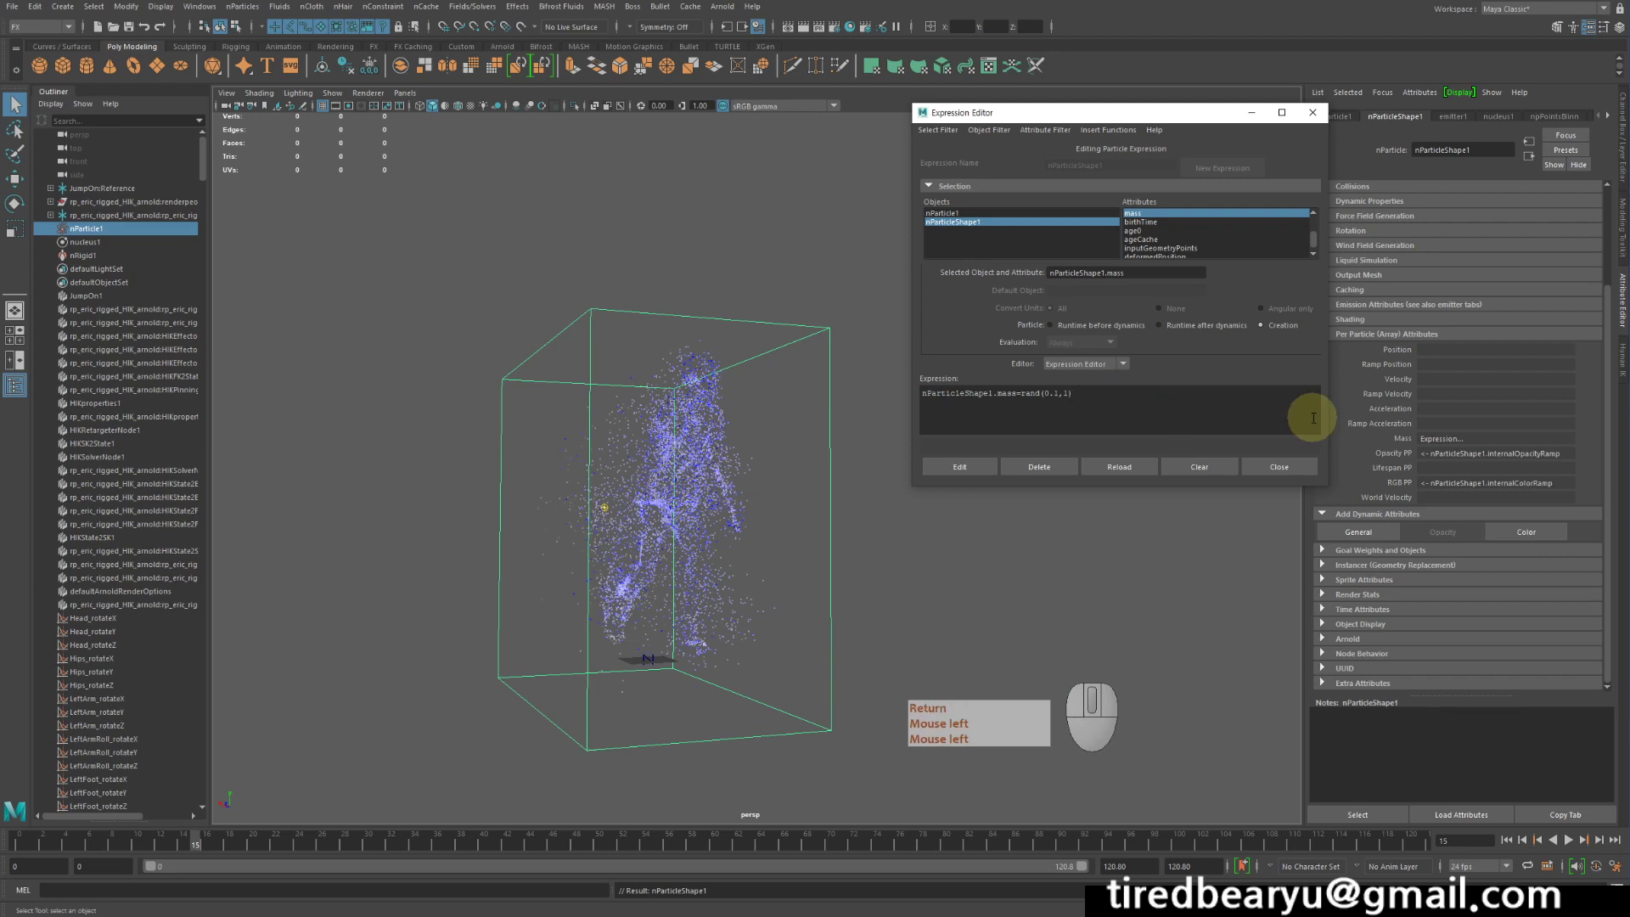
left_click(1146, 401)
left_click(1140, 404)
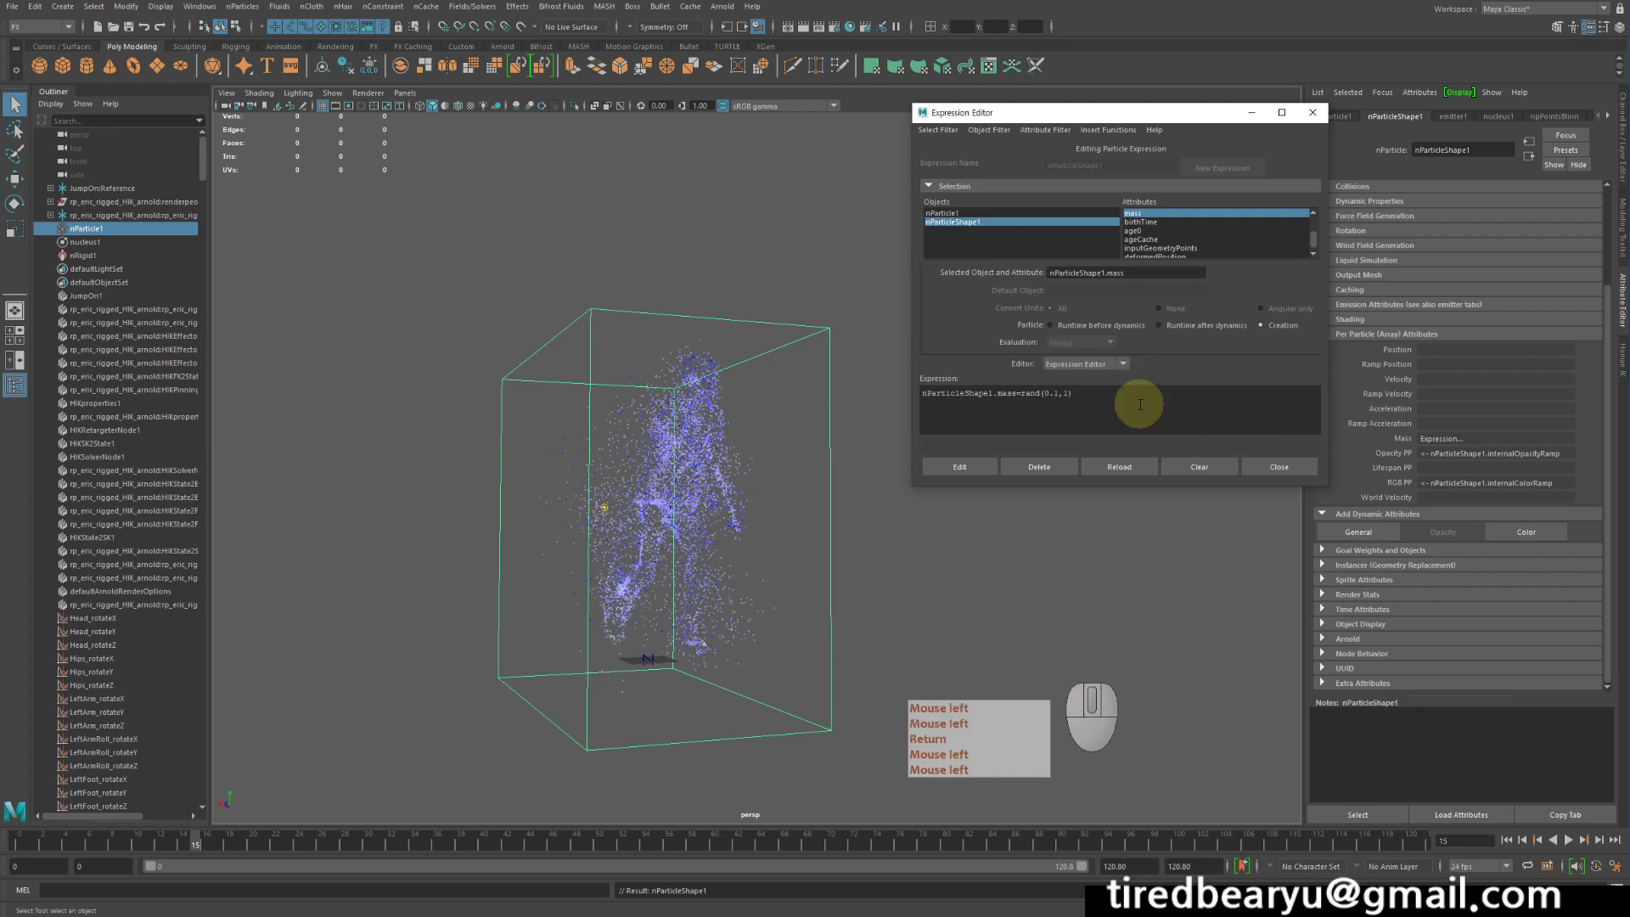
left_click(1079, 393)
type(";;")
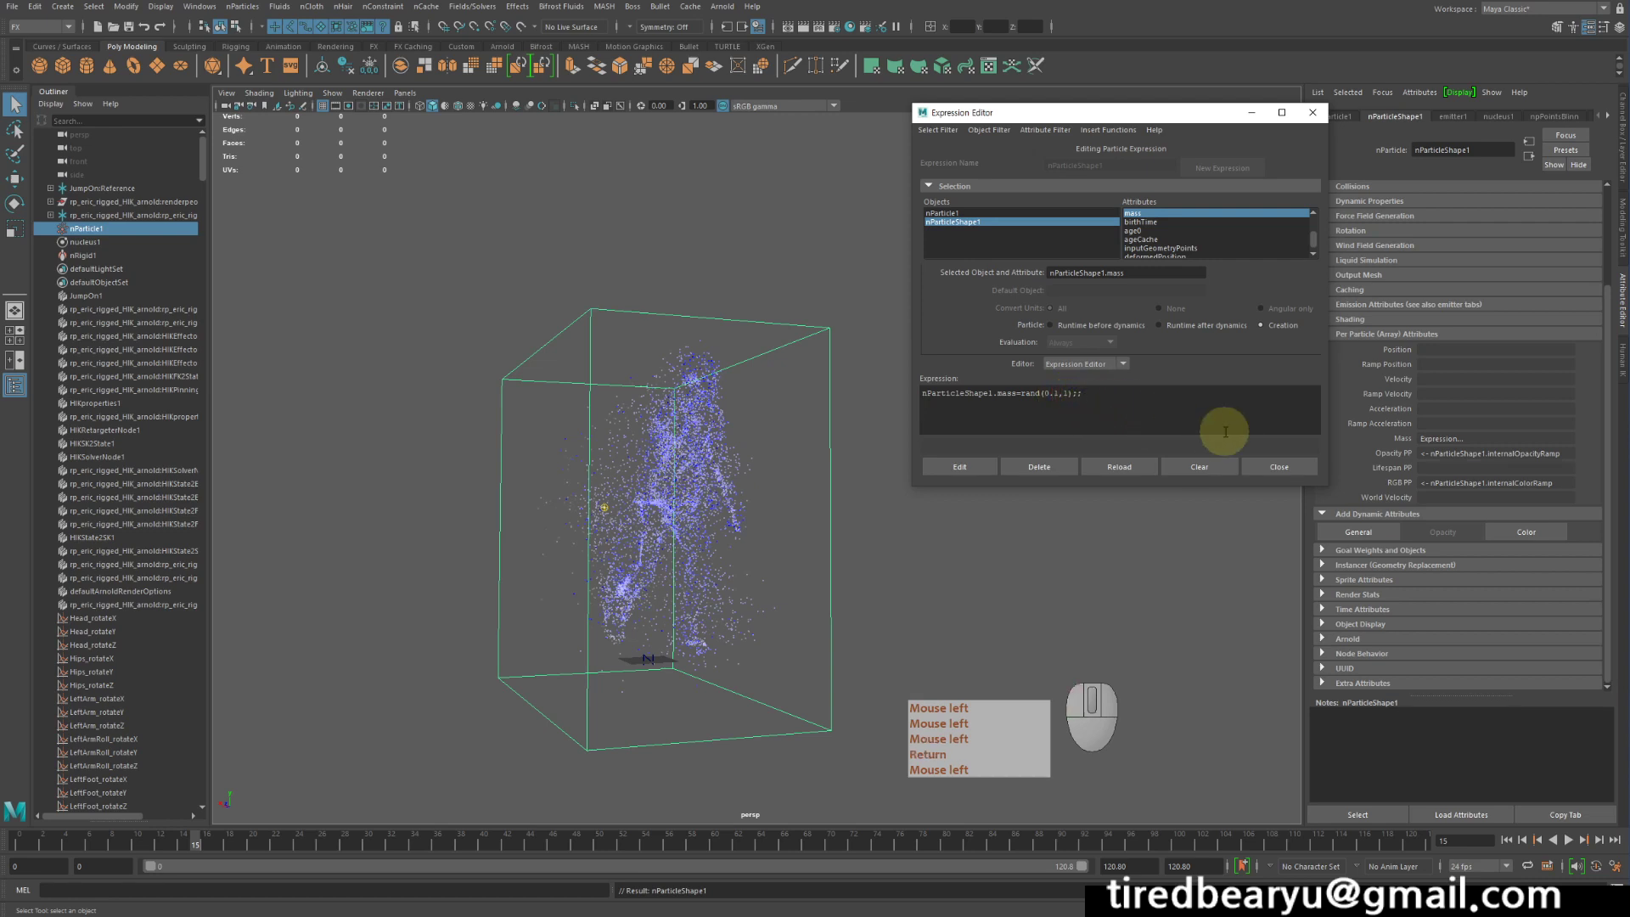
key("BackSpace")
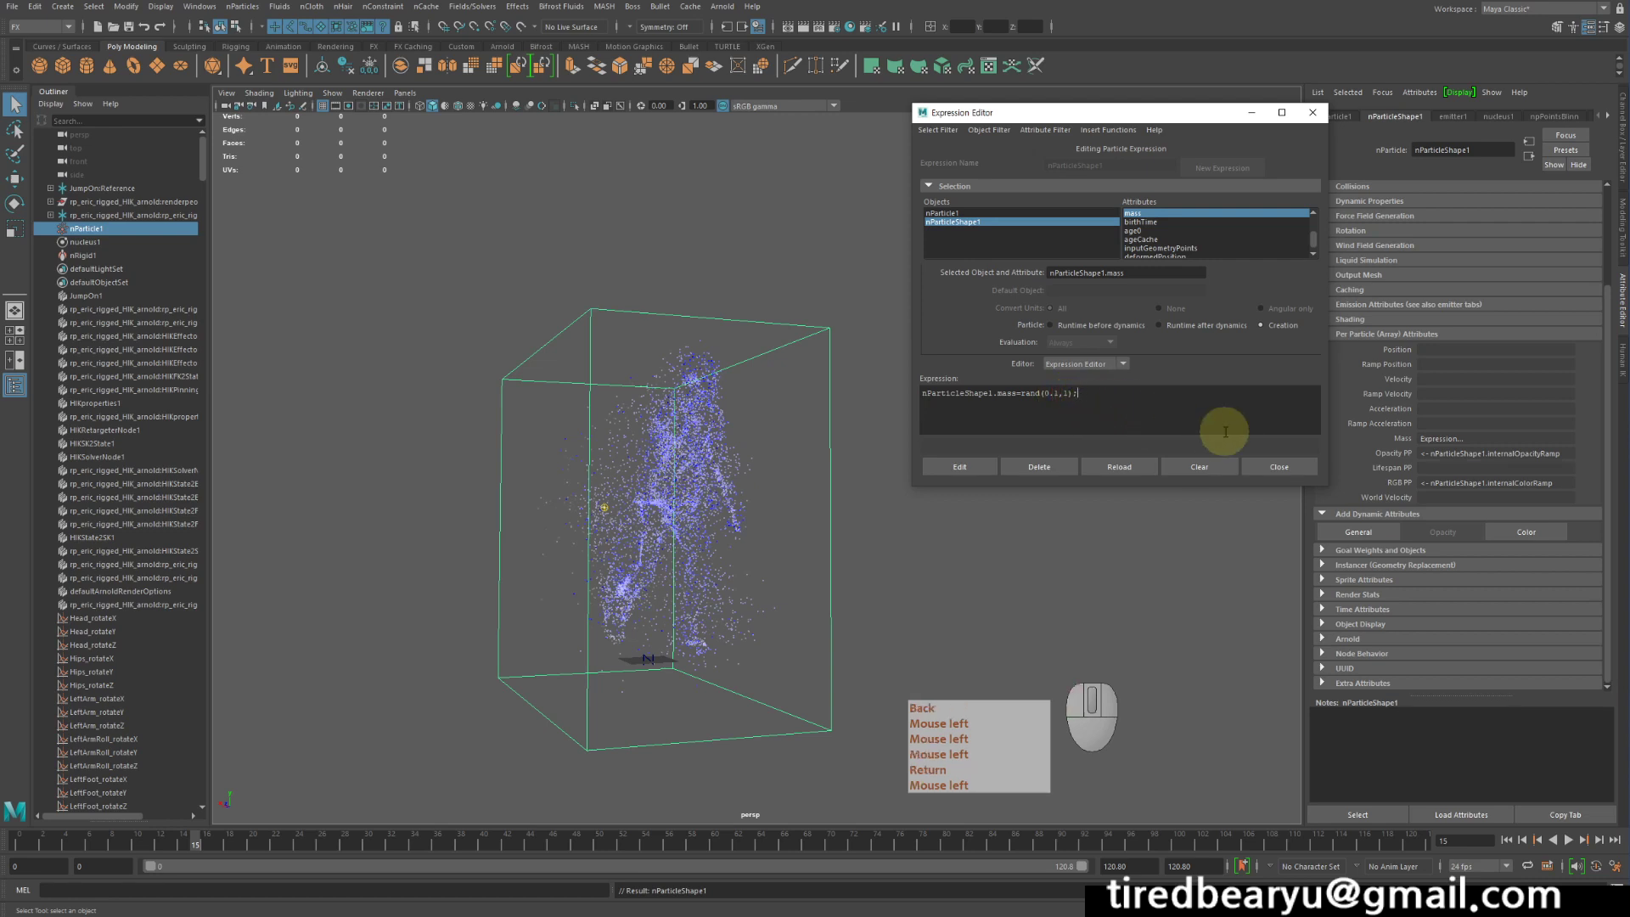
key("BackSpace")
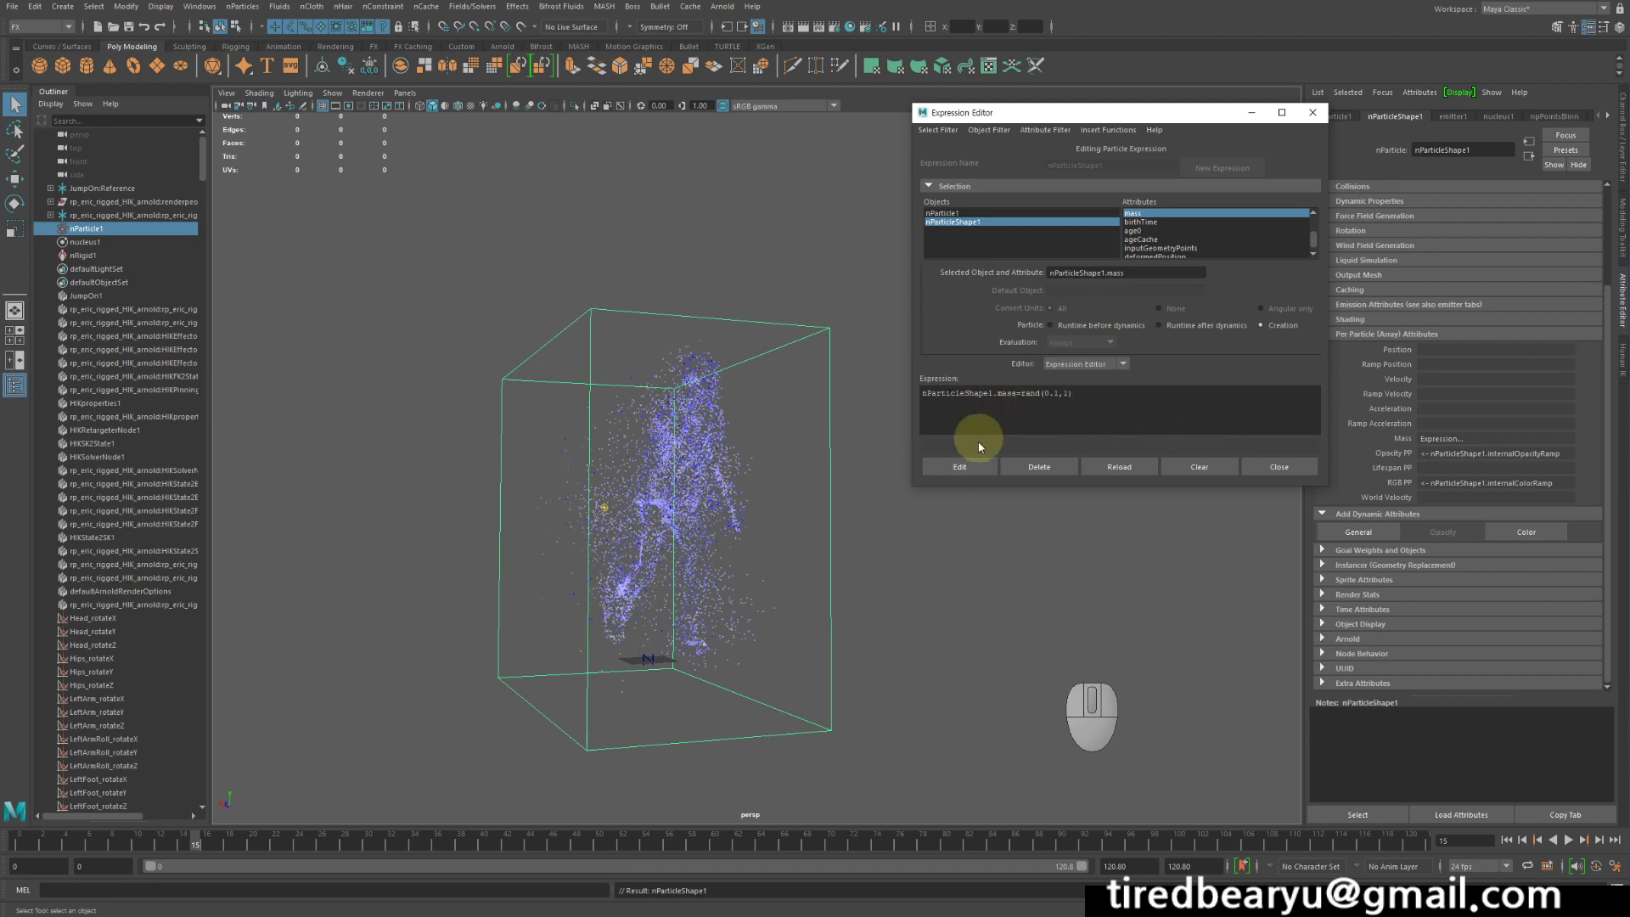
- Apply the particle mass expression and close the Expression Editor
left_click(959, 467)
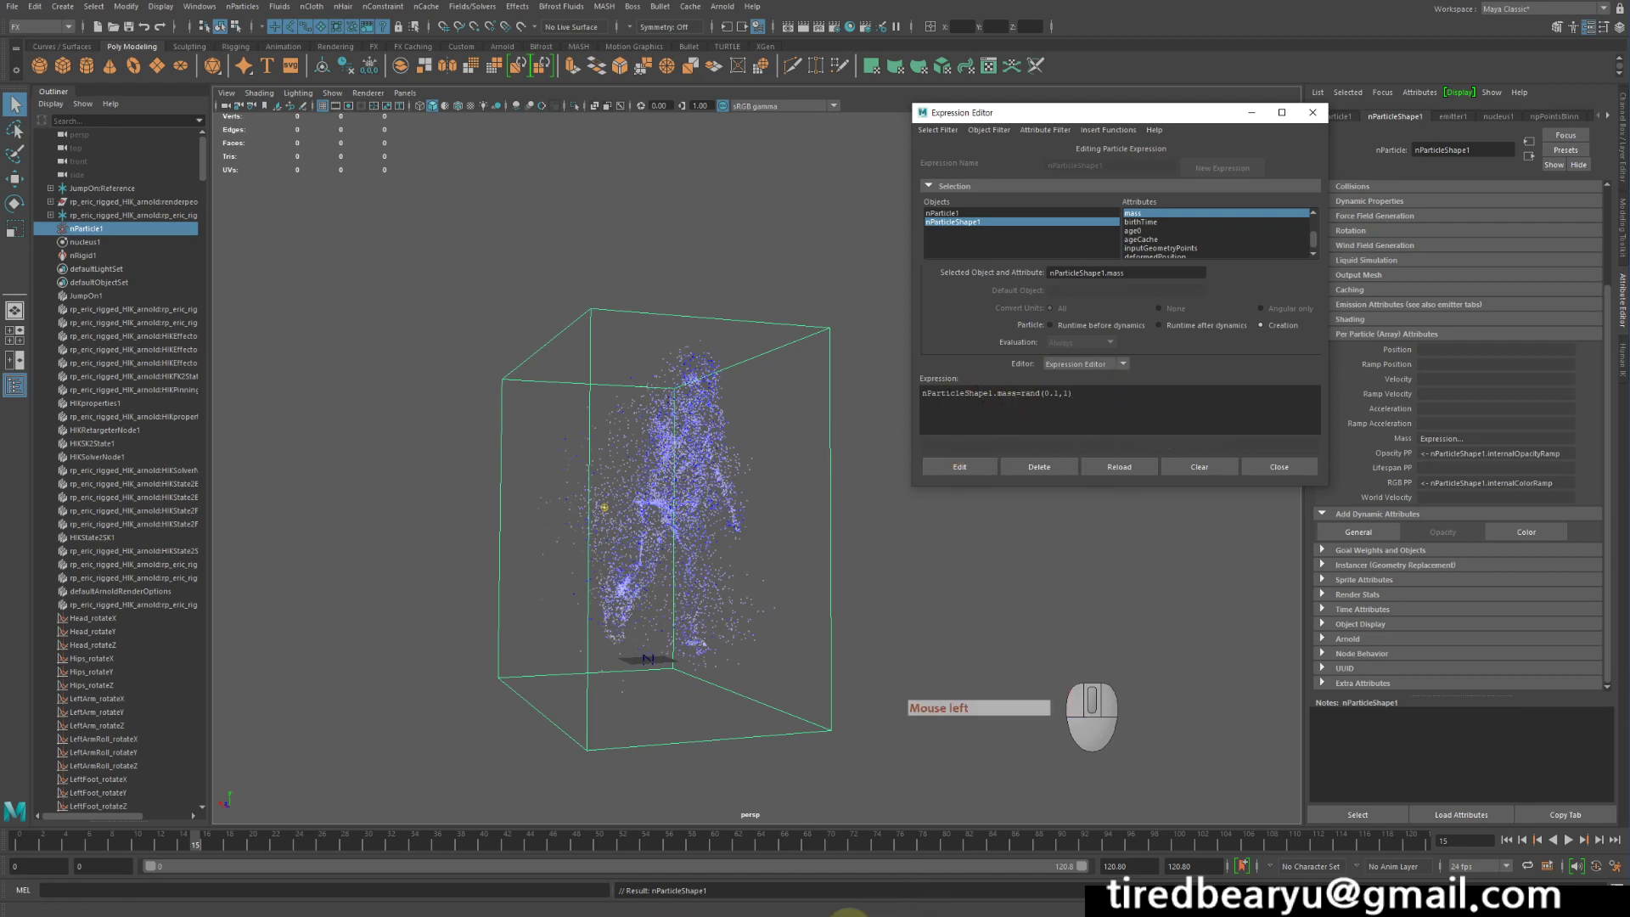
left_click(1283, 467)
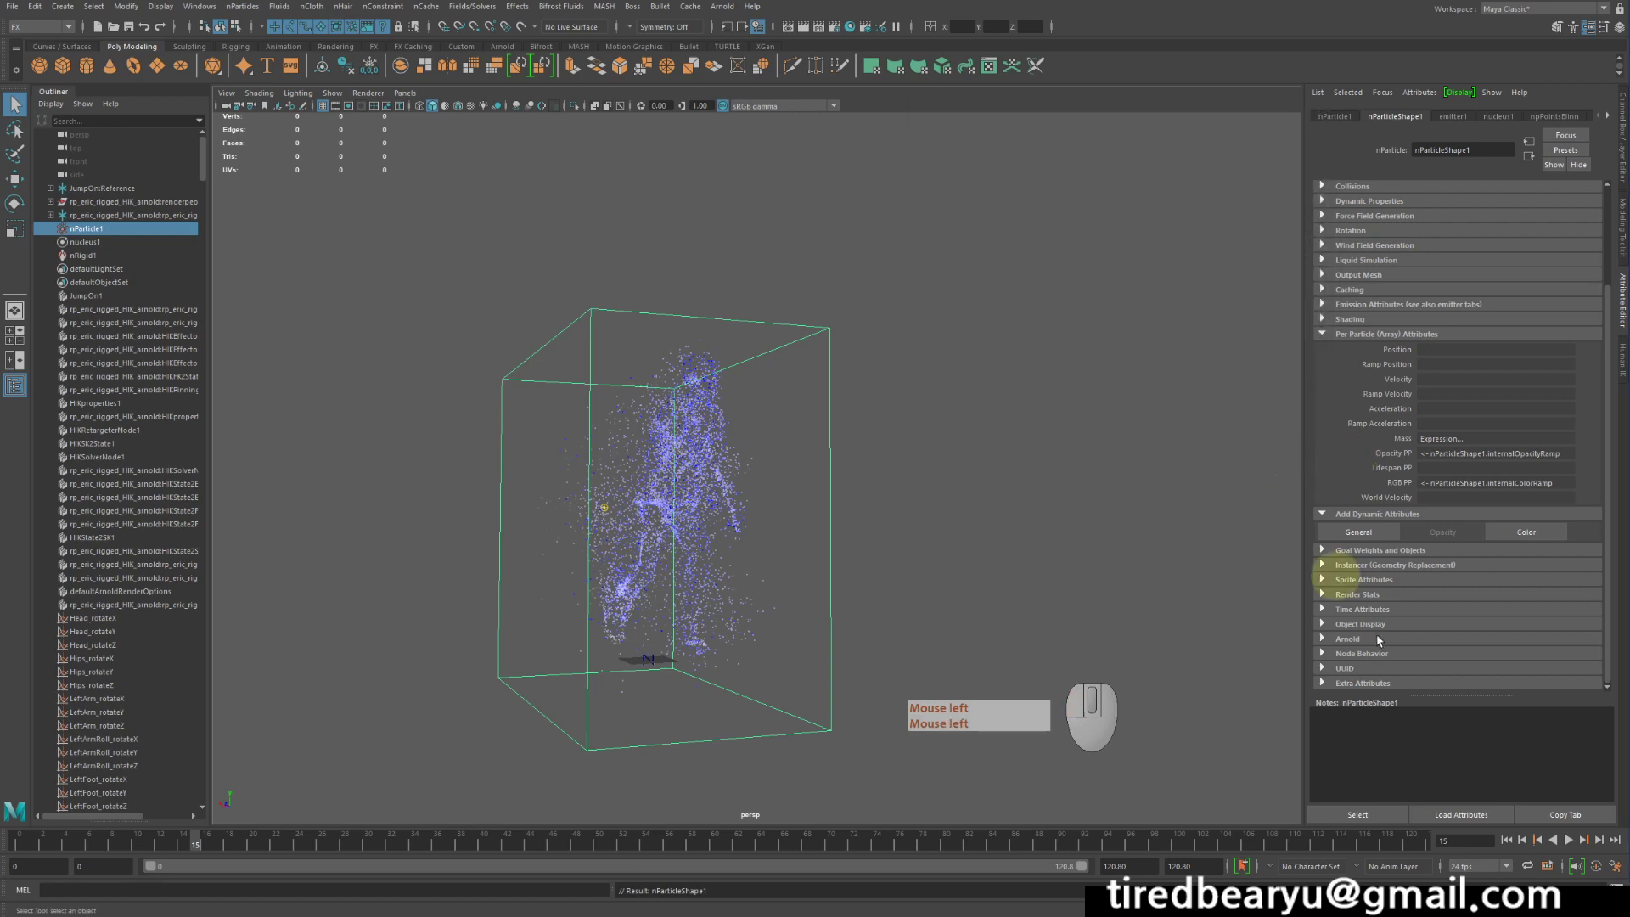
- Play the particle simulation from the first frame and stop it at frame 37
left_click(1506, 840)
left_click(1519, 840)
left_click(1568, 840)
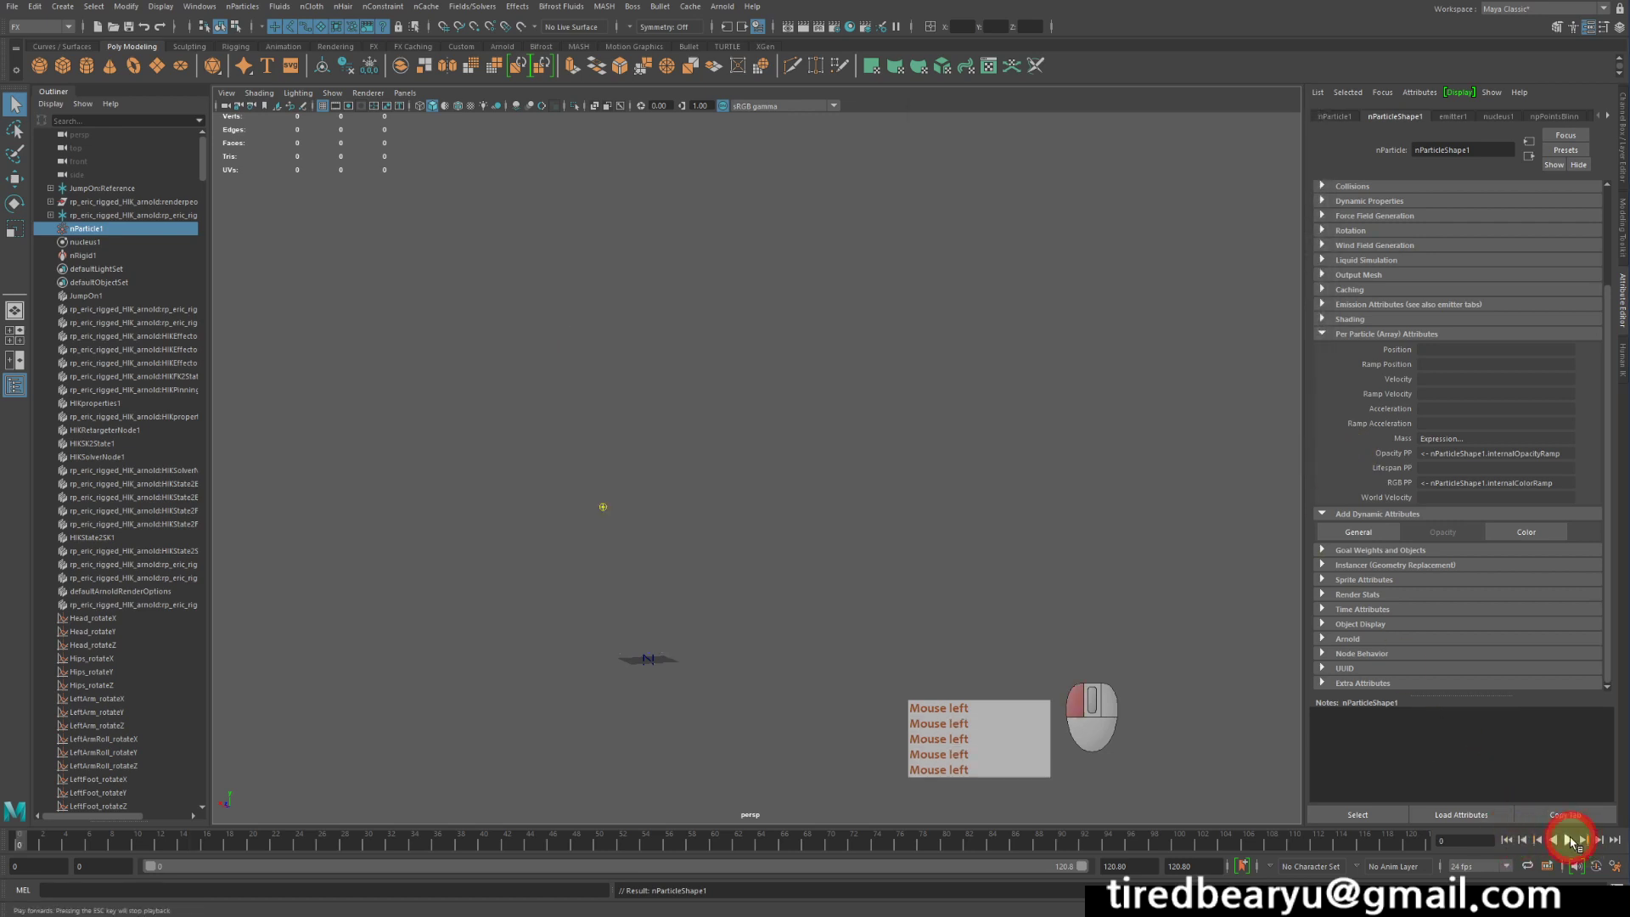
left_click(1569, 840)
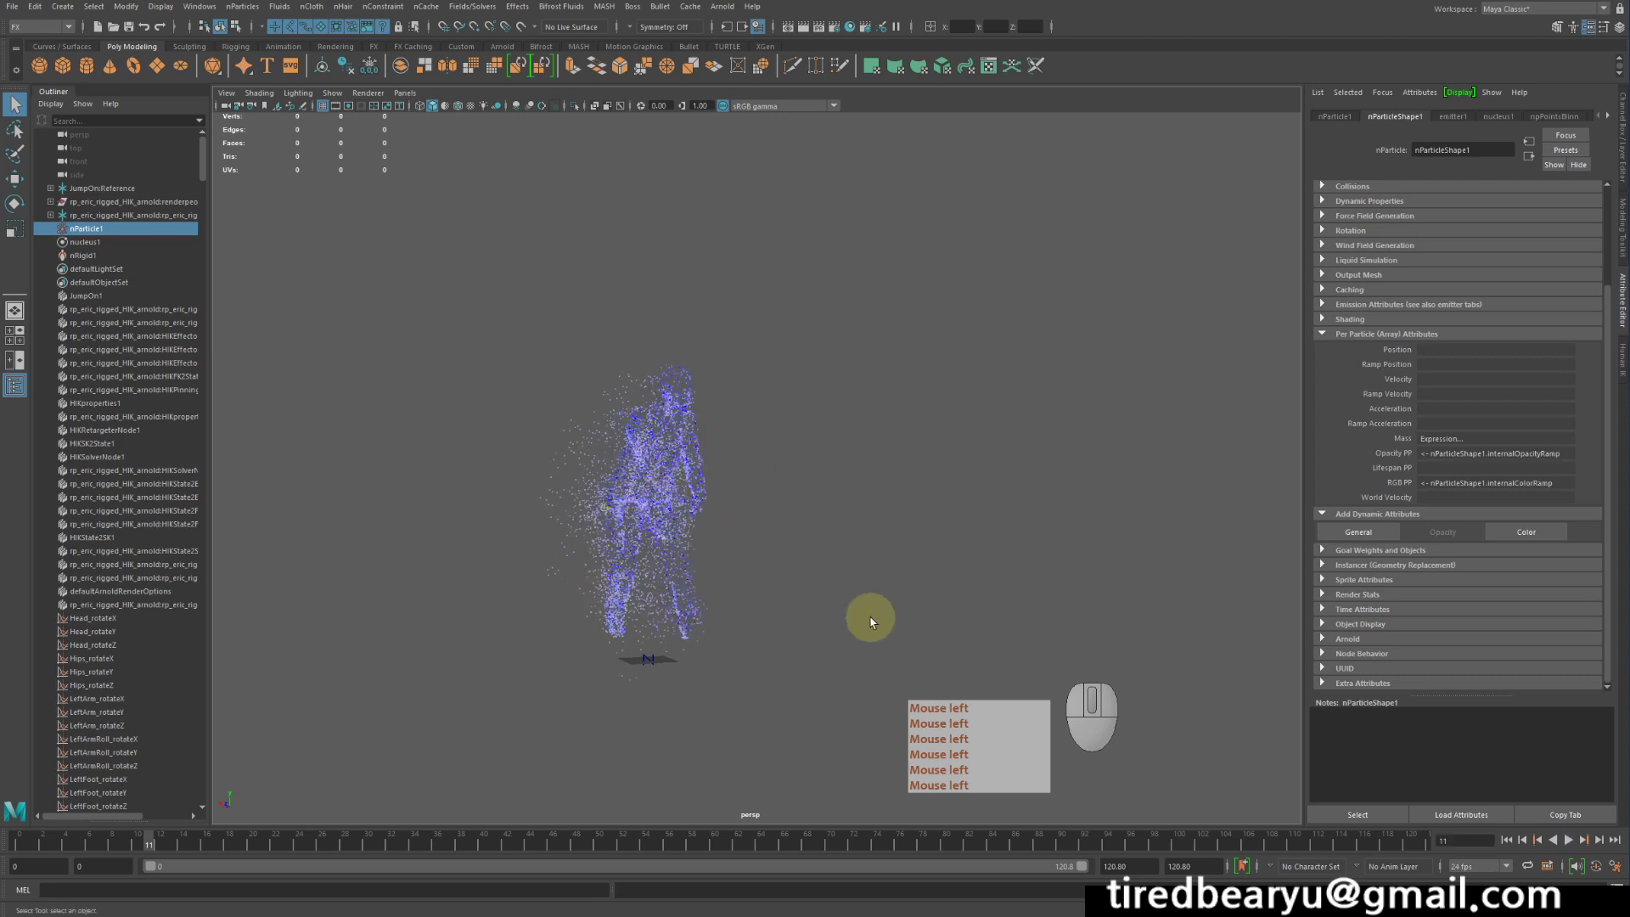
left_click(1566, 841)
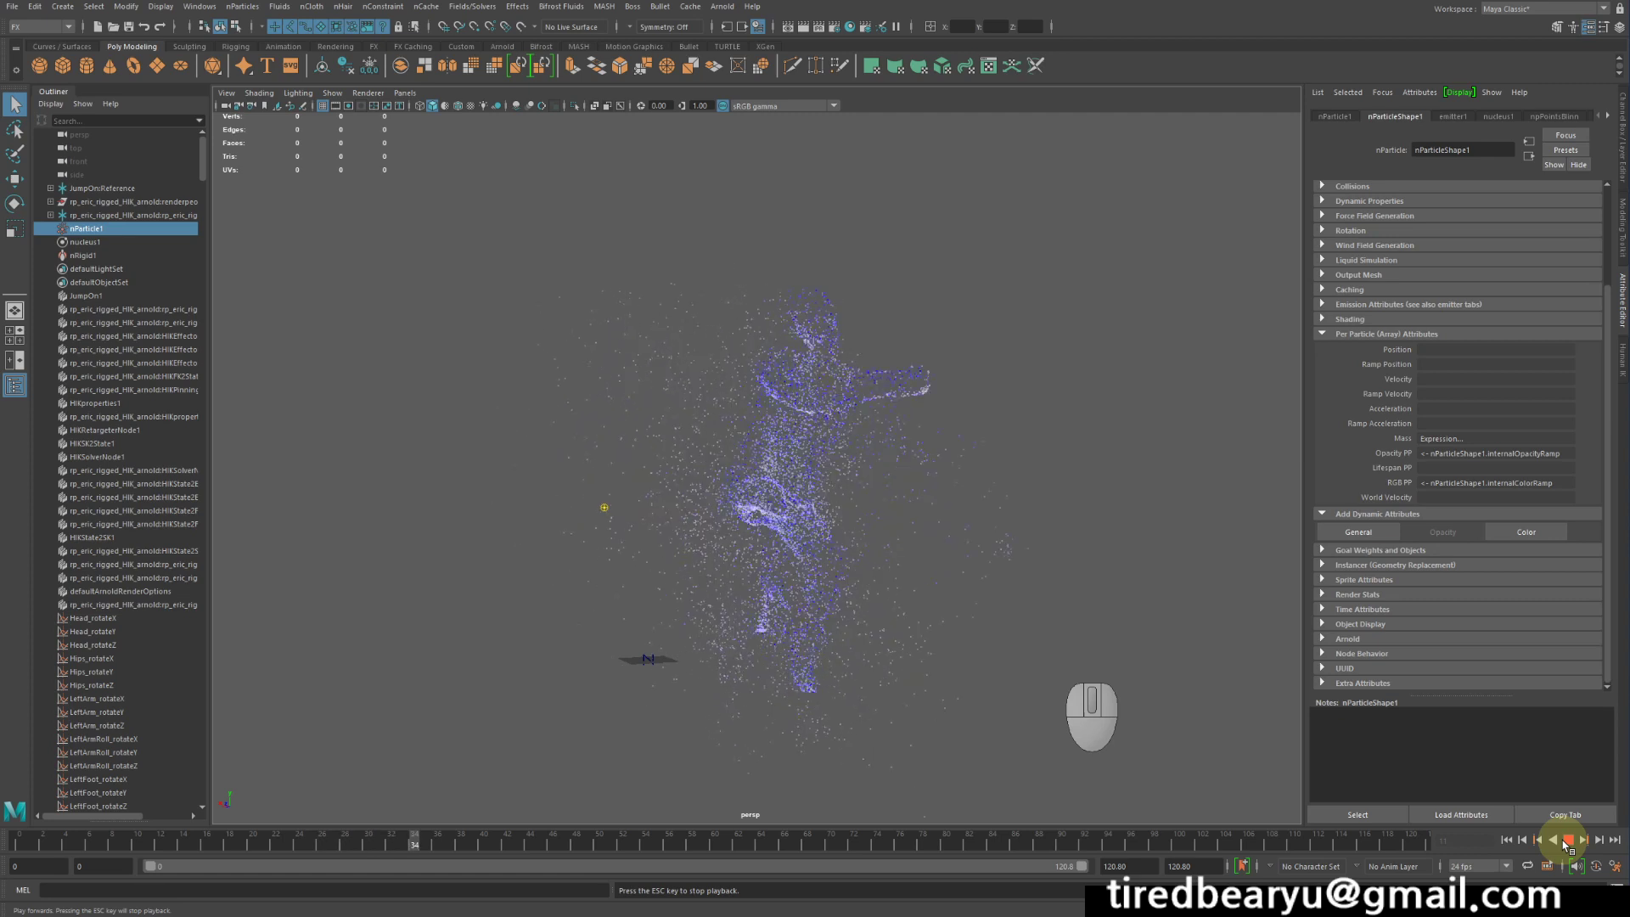
left_click(1567, 840)
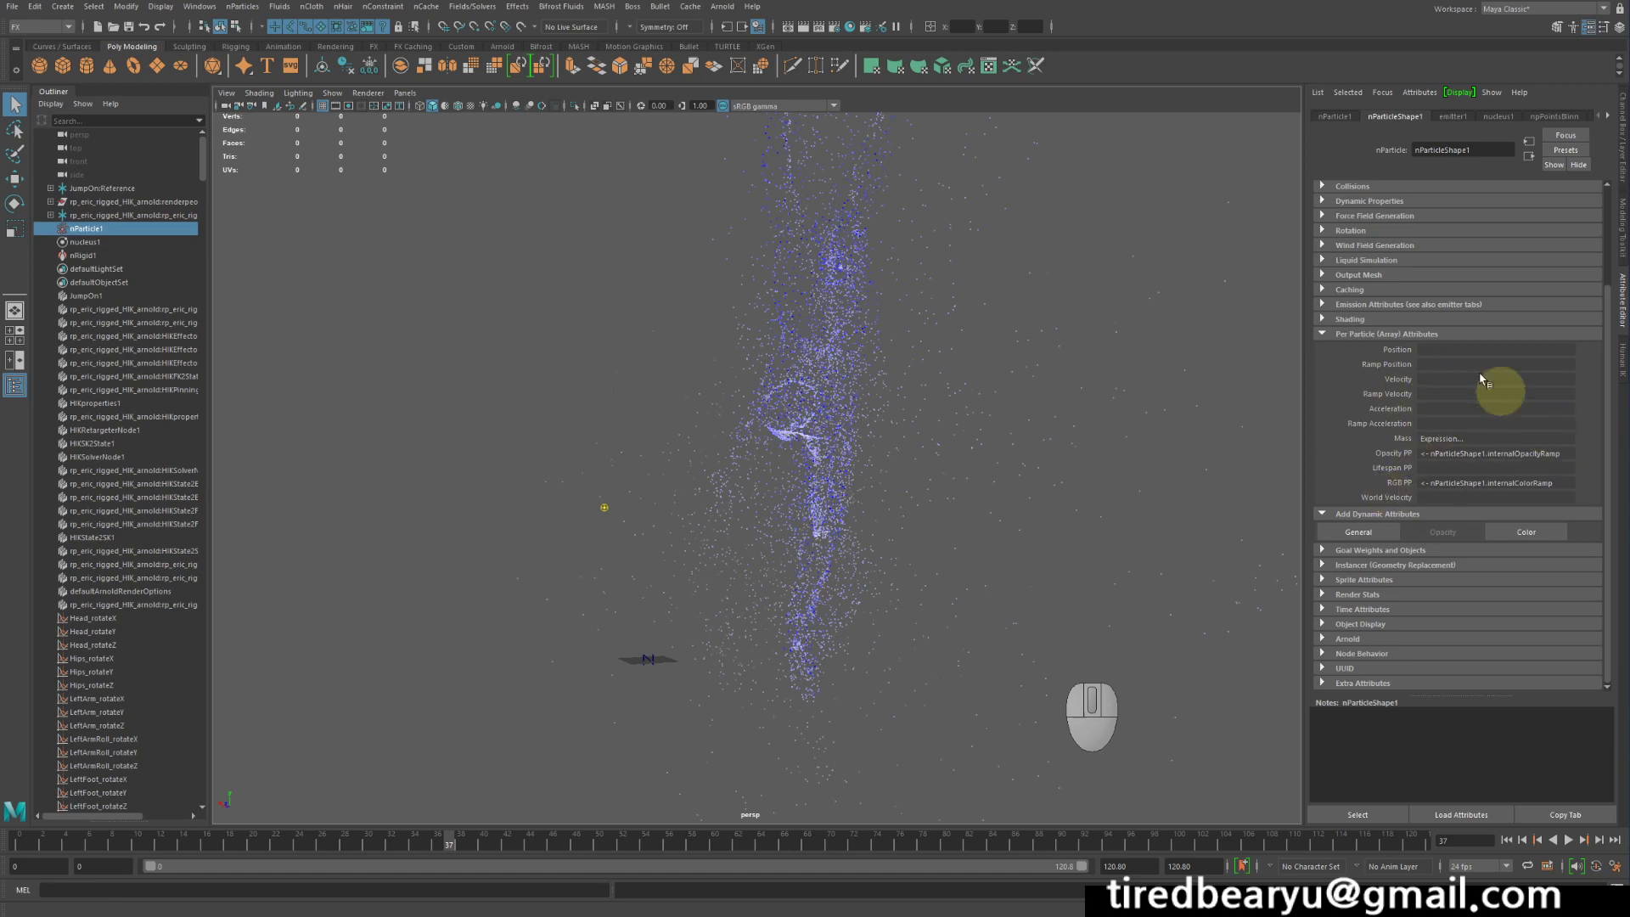
- Look through the Control attributes offered for adding to the particle shape, and leave without adding any
left_click(1360, 532)
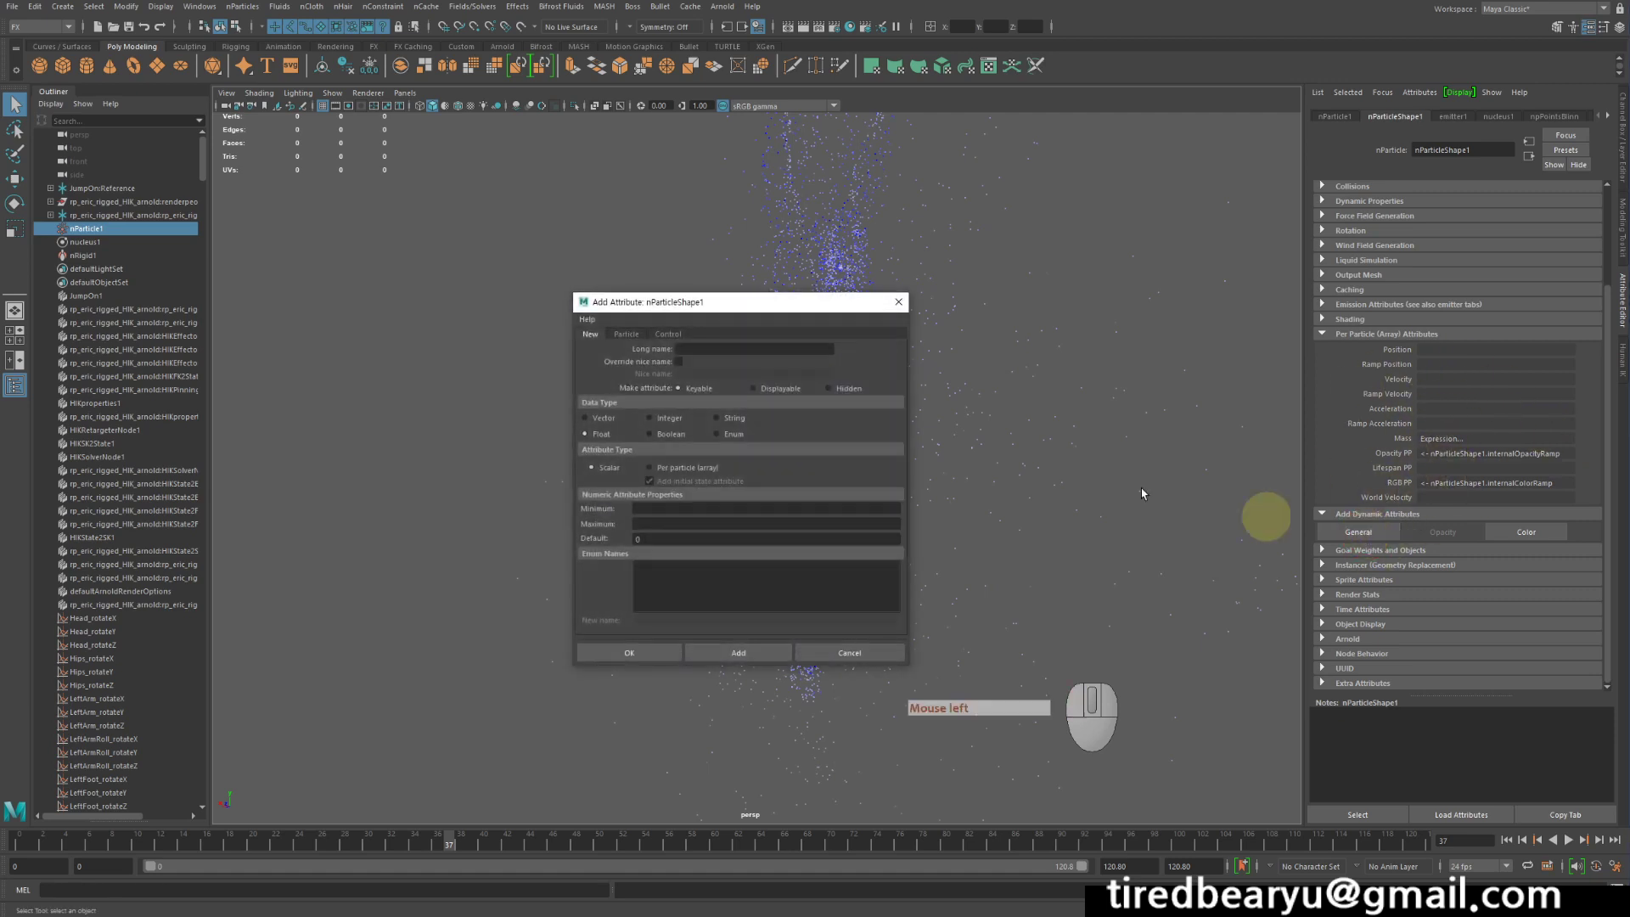
left_click(668, 333)
scroll(746, 449, "down", 5)
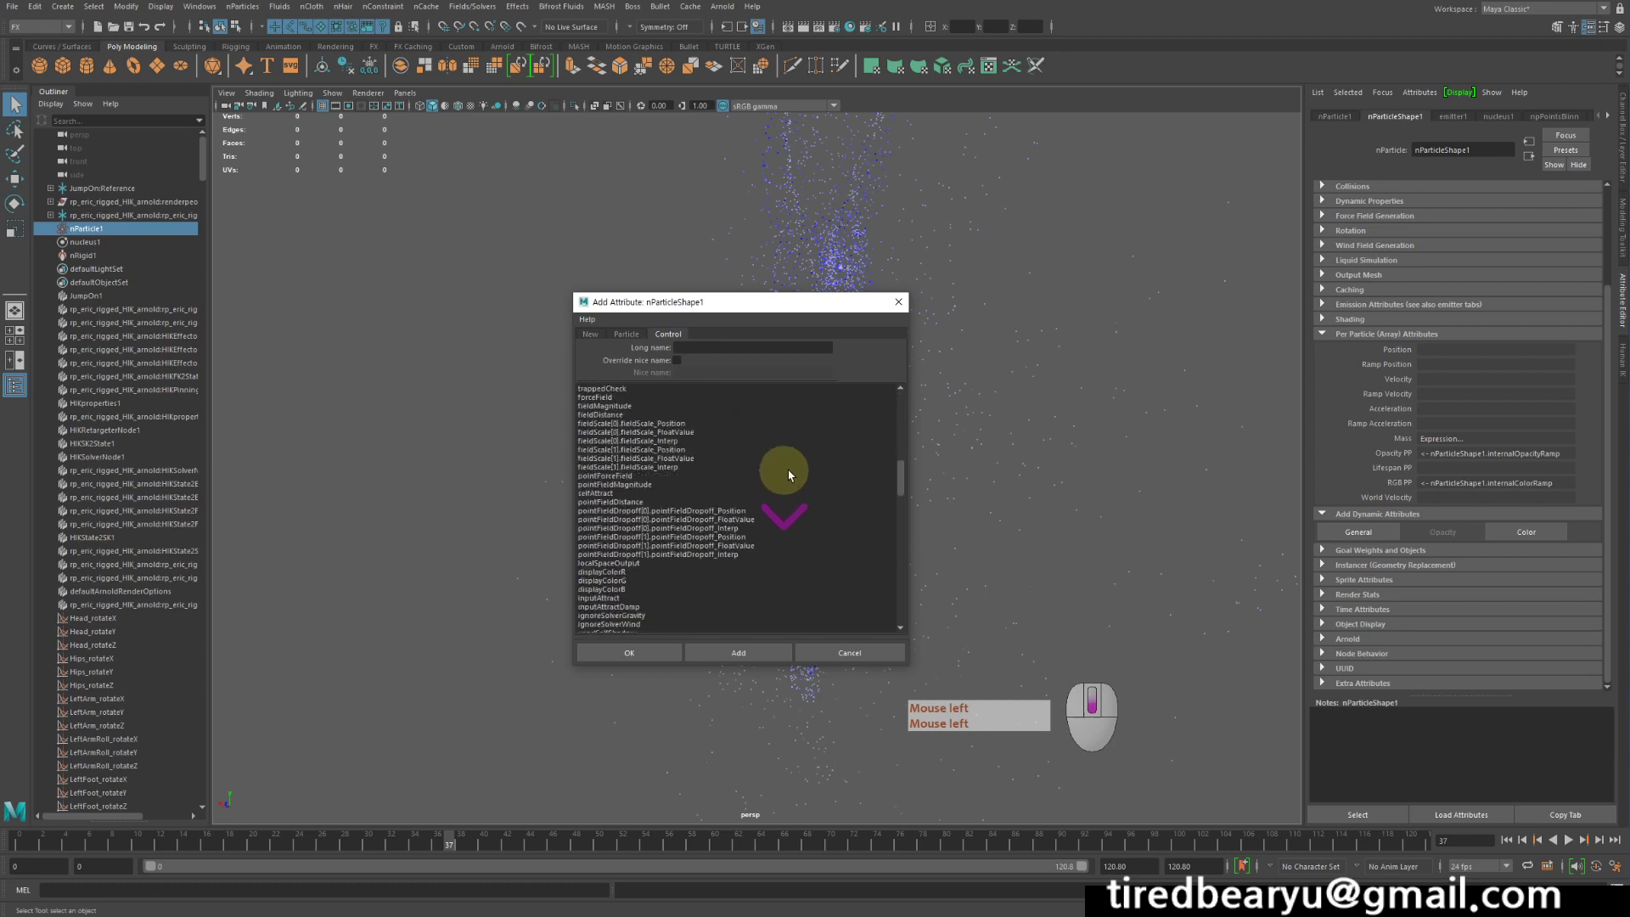
scroll(770, 519, "down", 9)
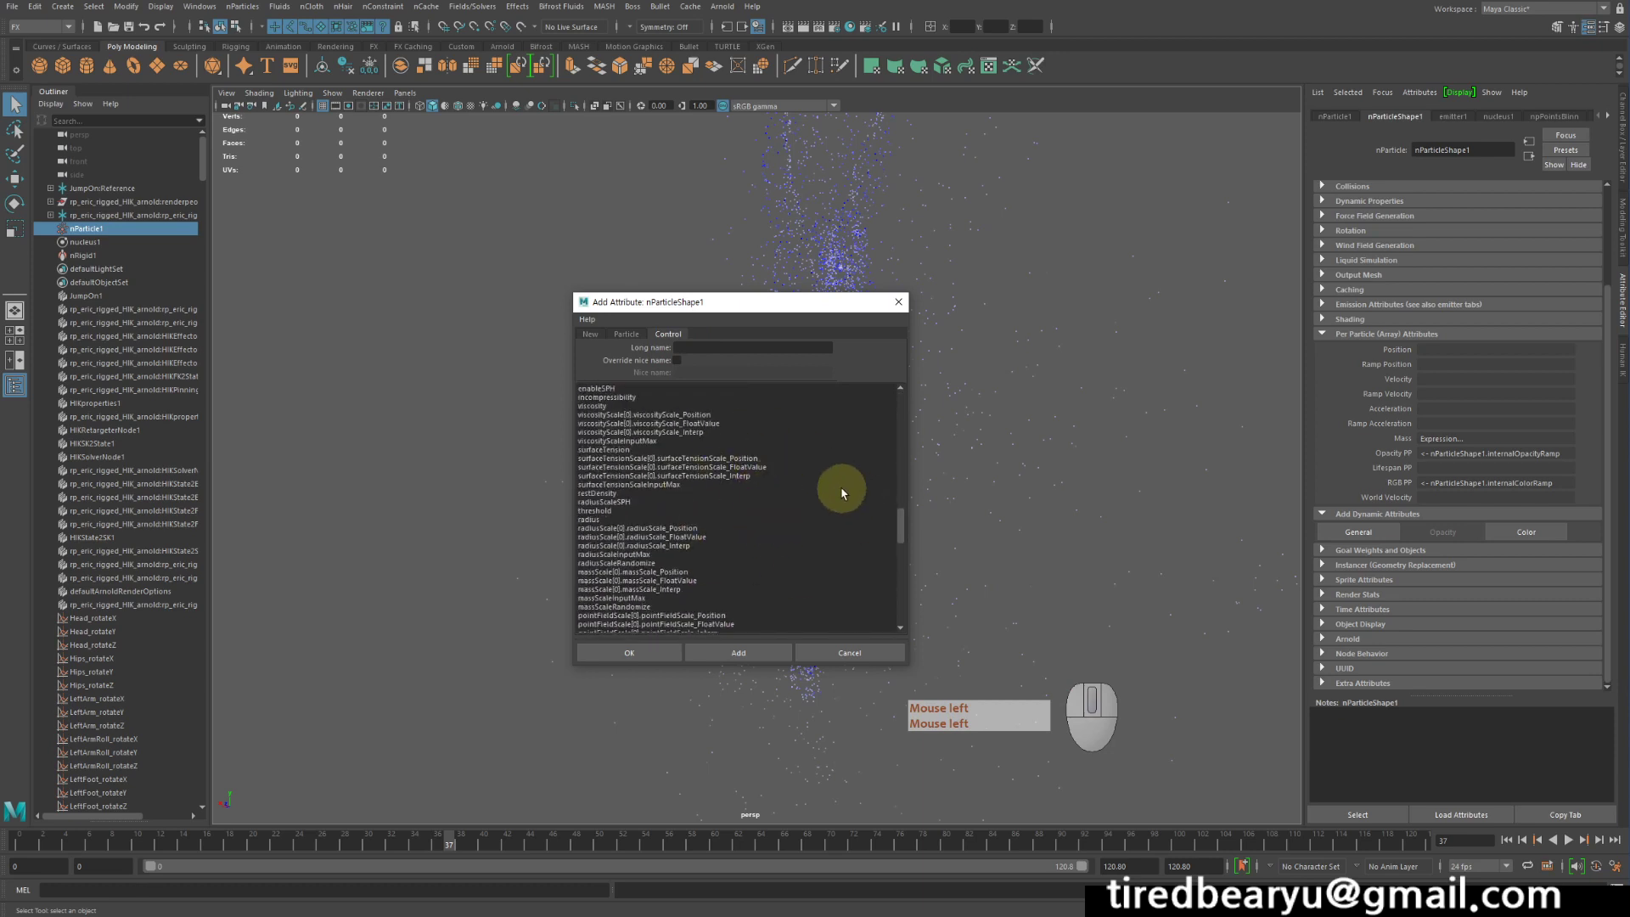
scroll(721, 526, "down", 6)
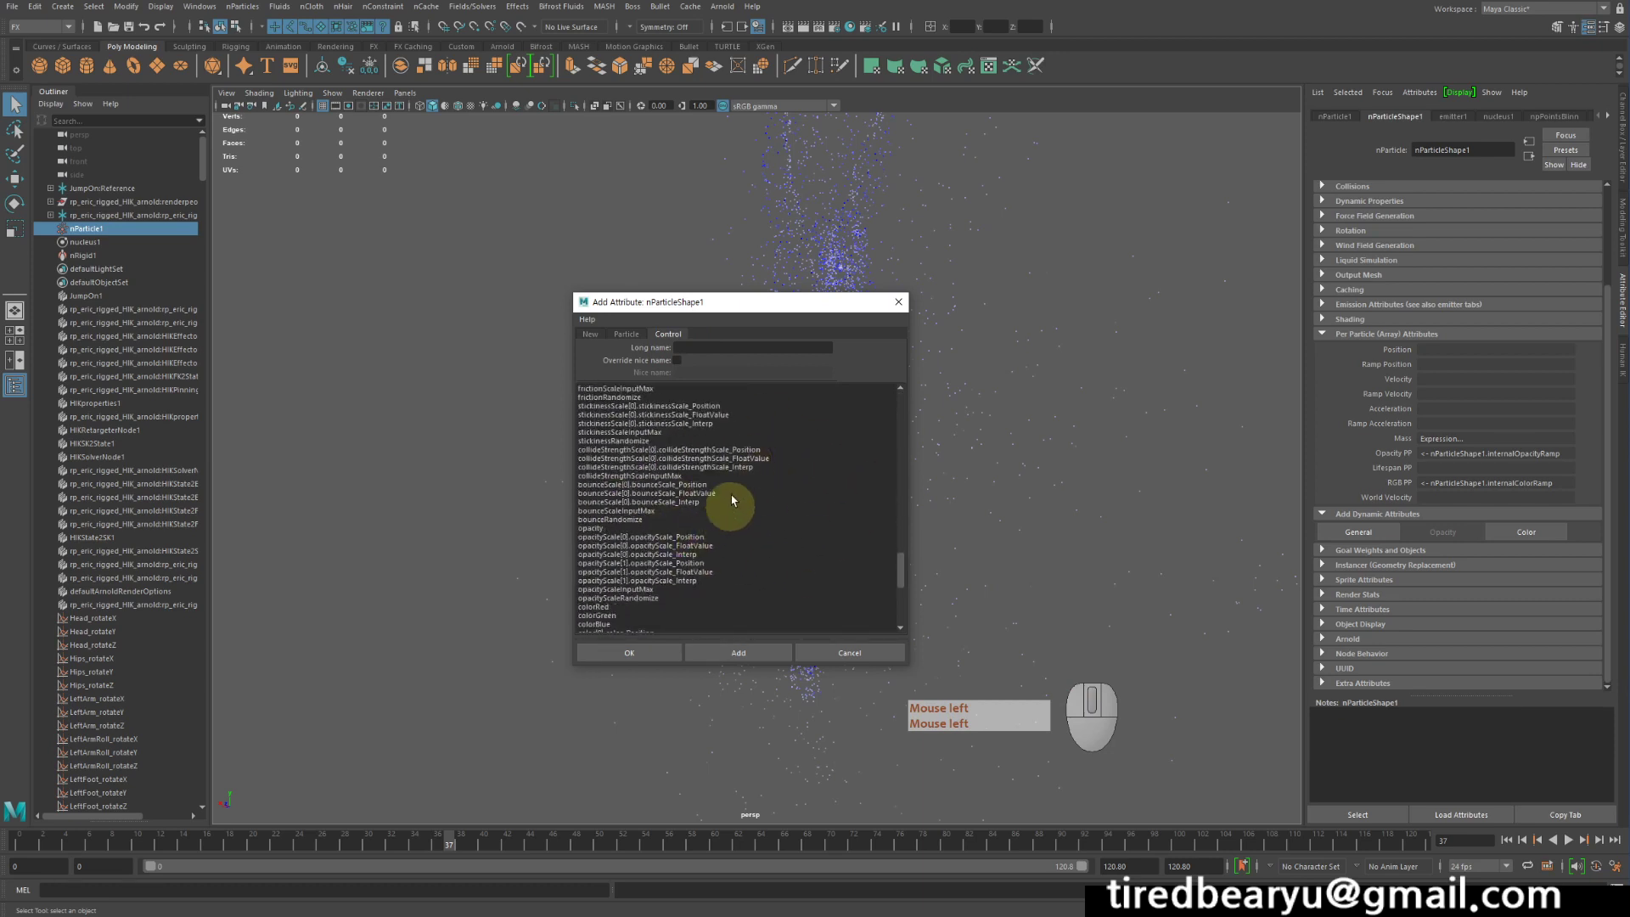
left_click(883, 654)
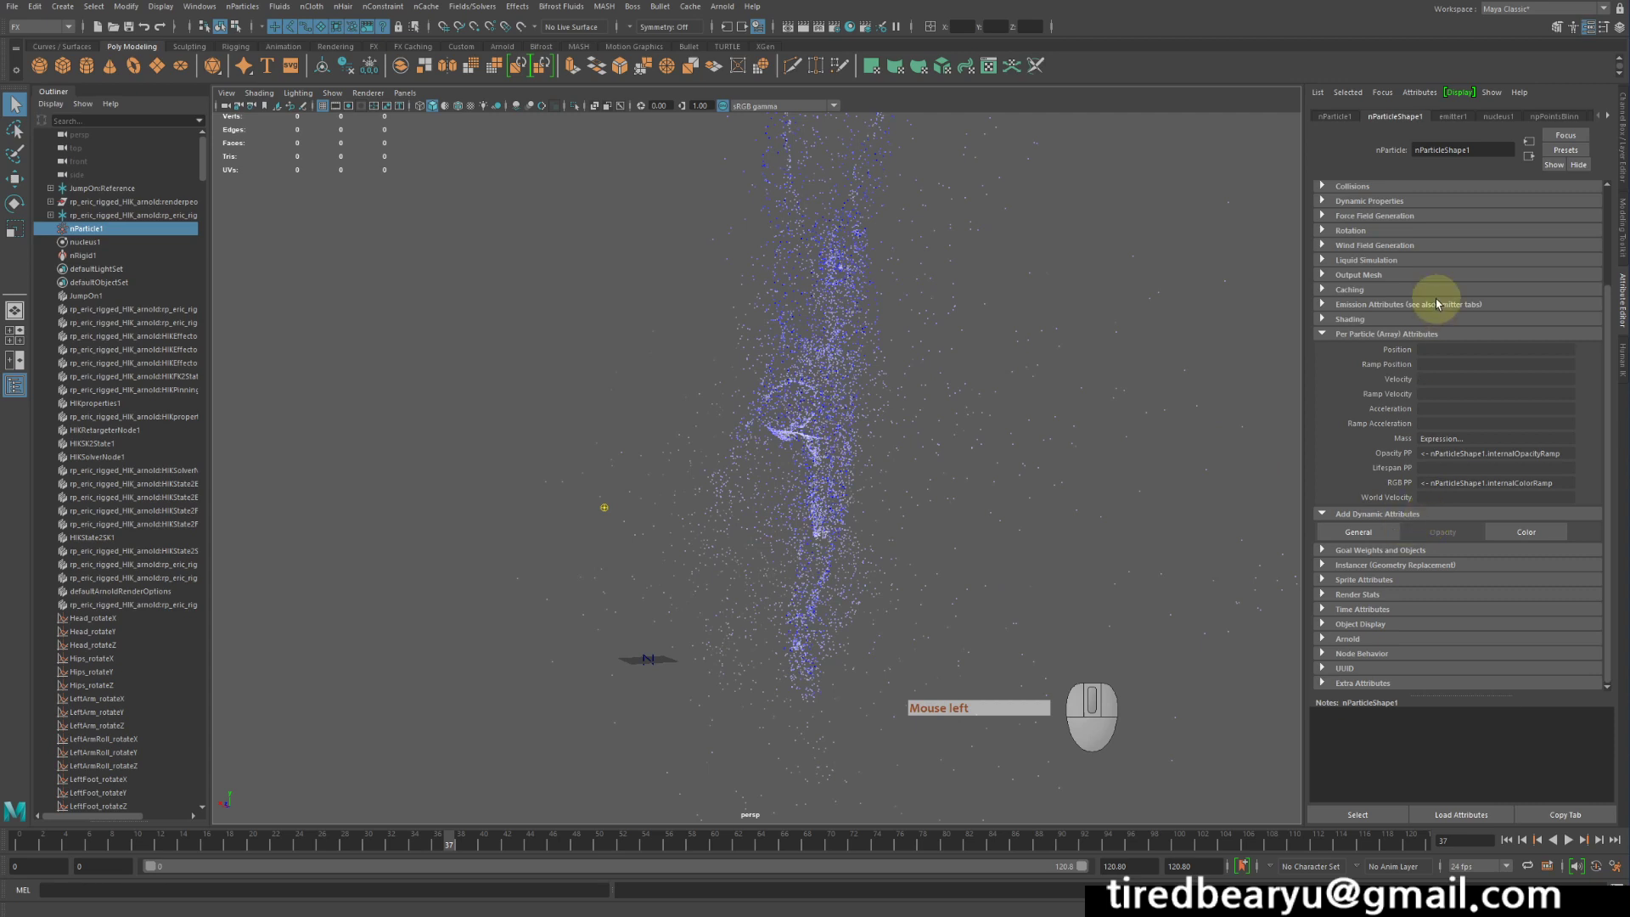
- Examine the particle shape's Caching and Shading settings, collapsing both sections again
scroll(1430, 292, "up", 3)
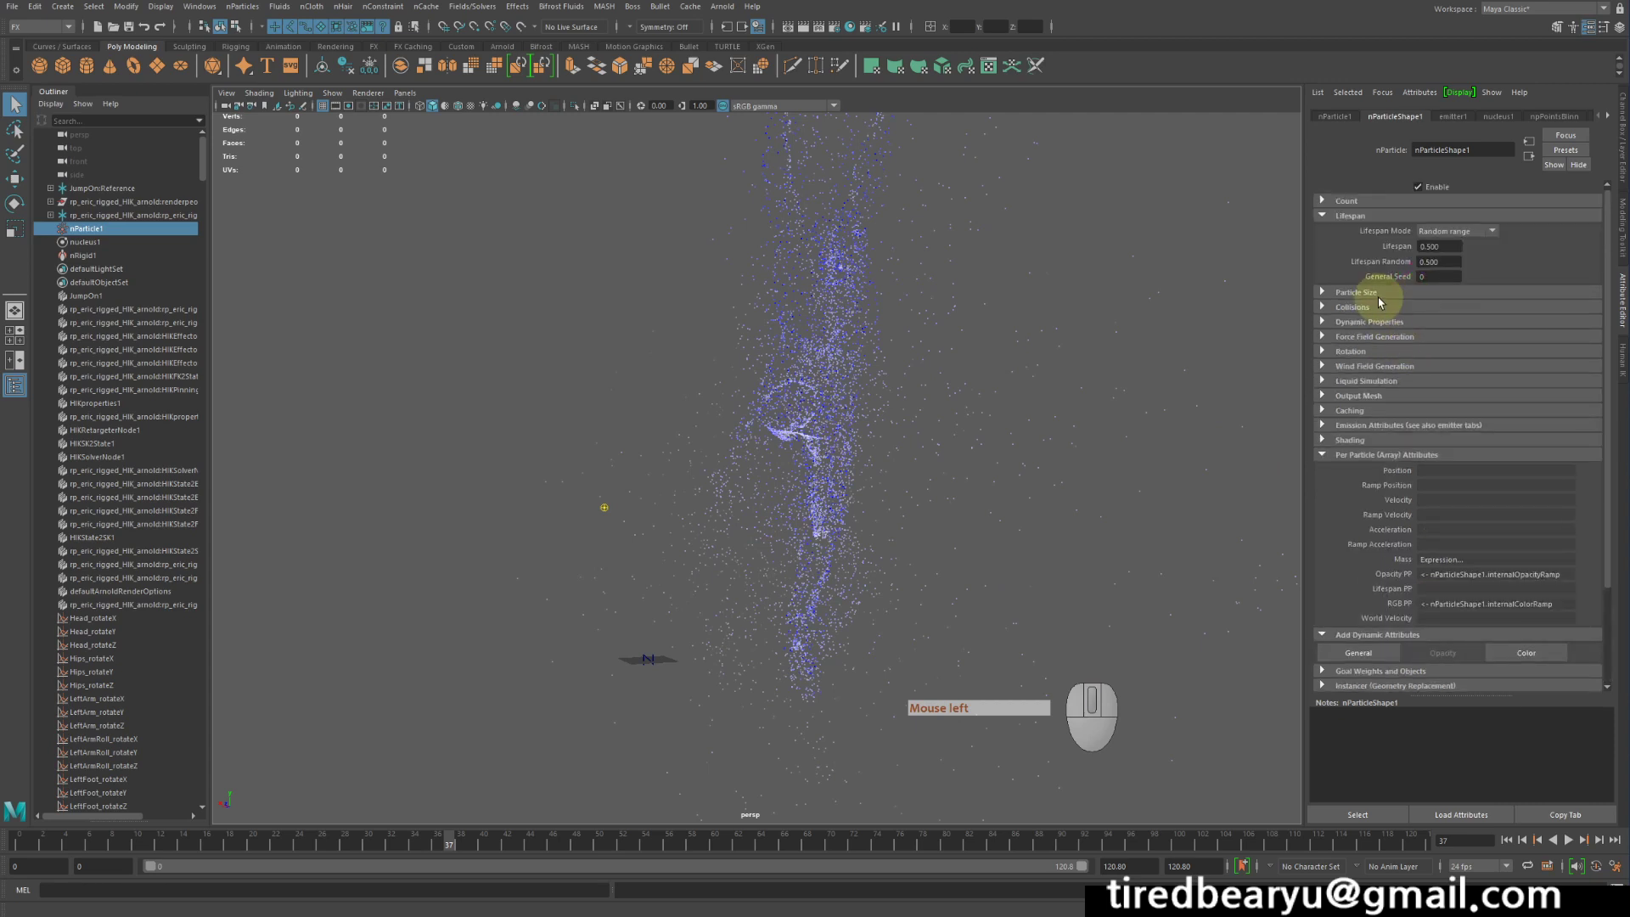
left_click(1358, 412)
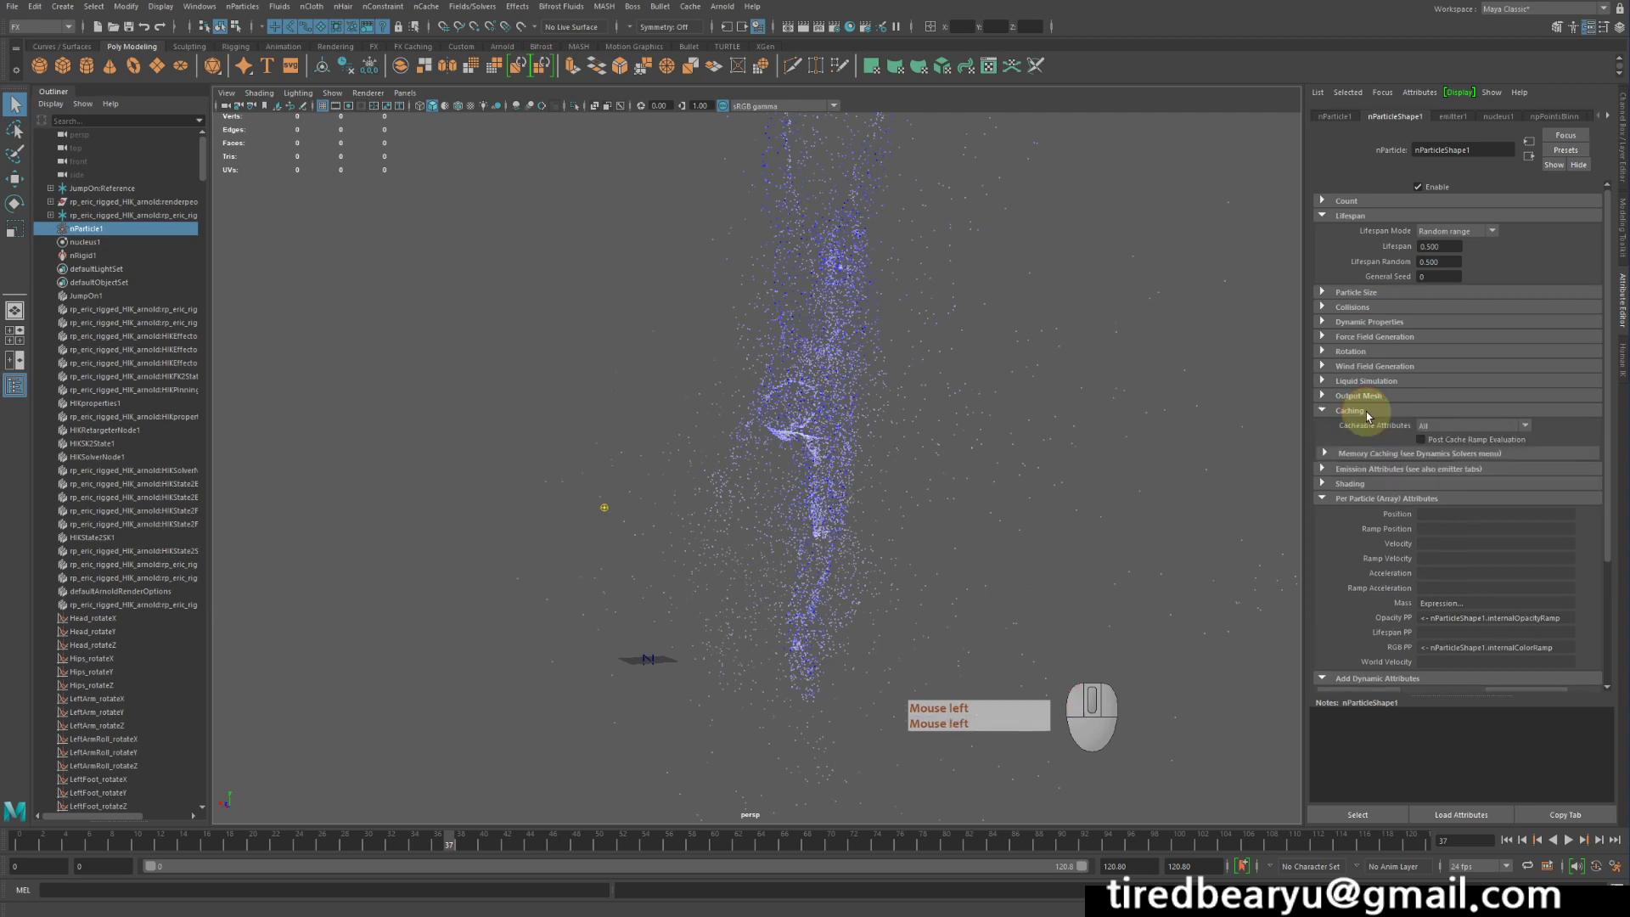
left_click(1358, 411)
left_click(1360, 442)
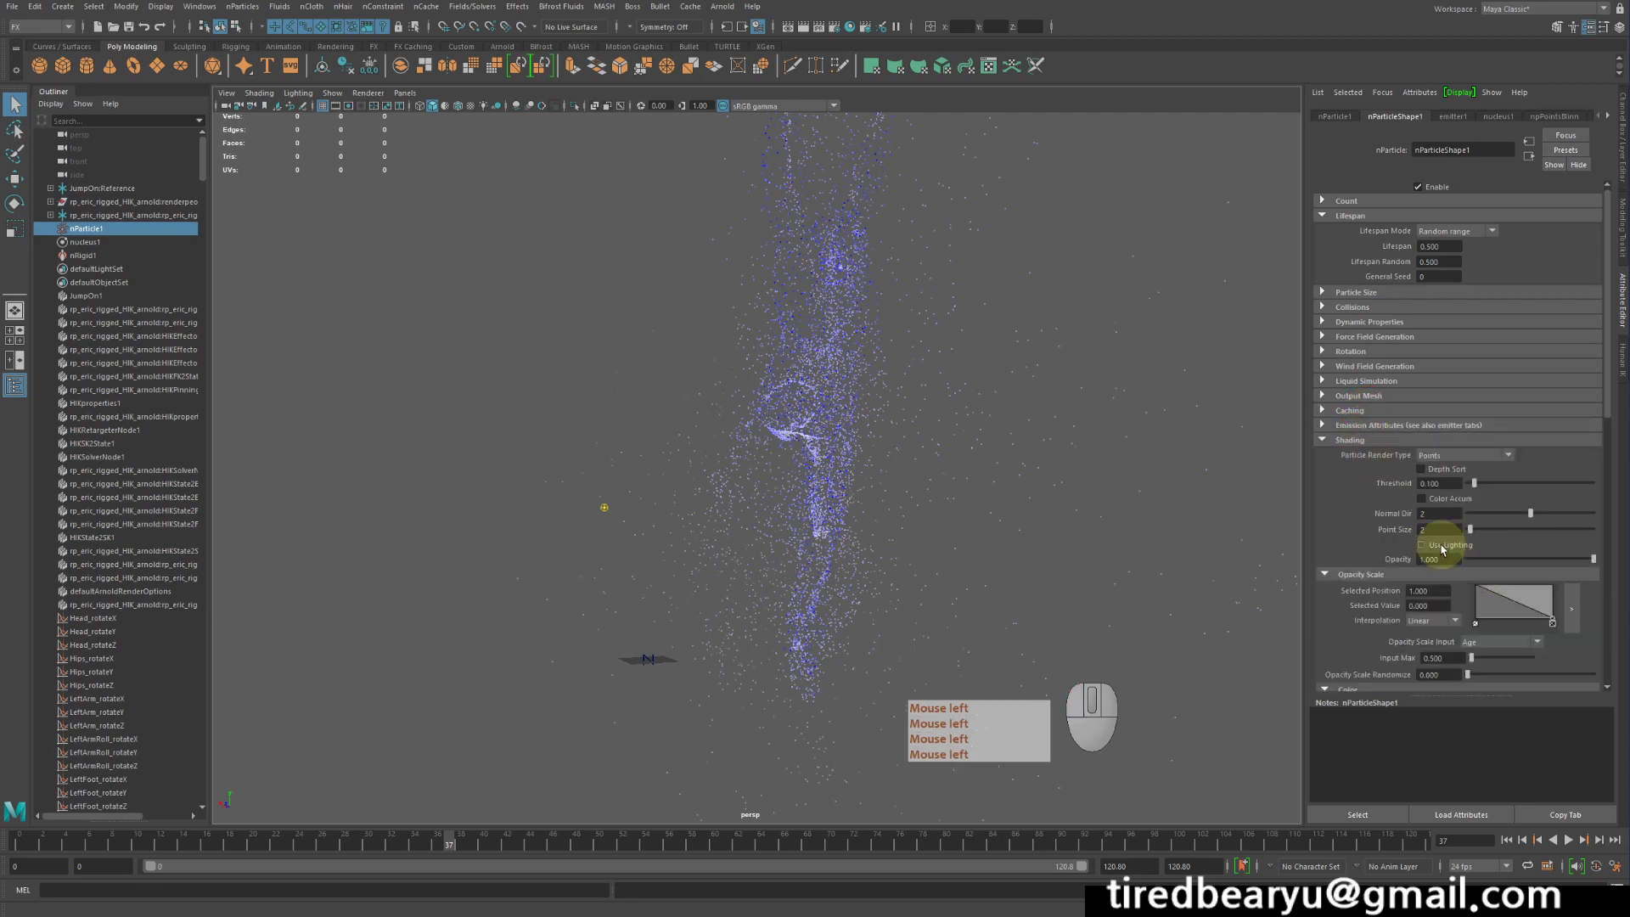
scroll(1392, 422, "down", 2)
left_click(1354, 359)
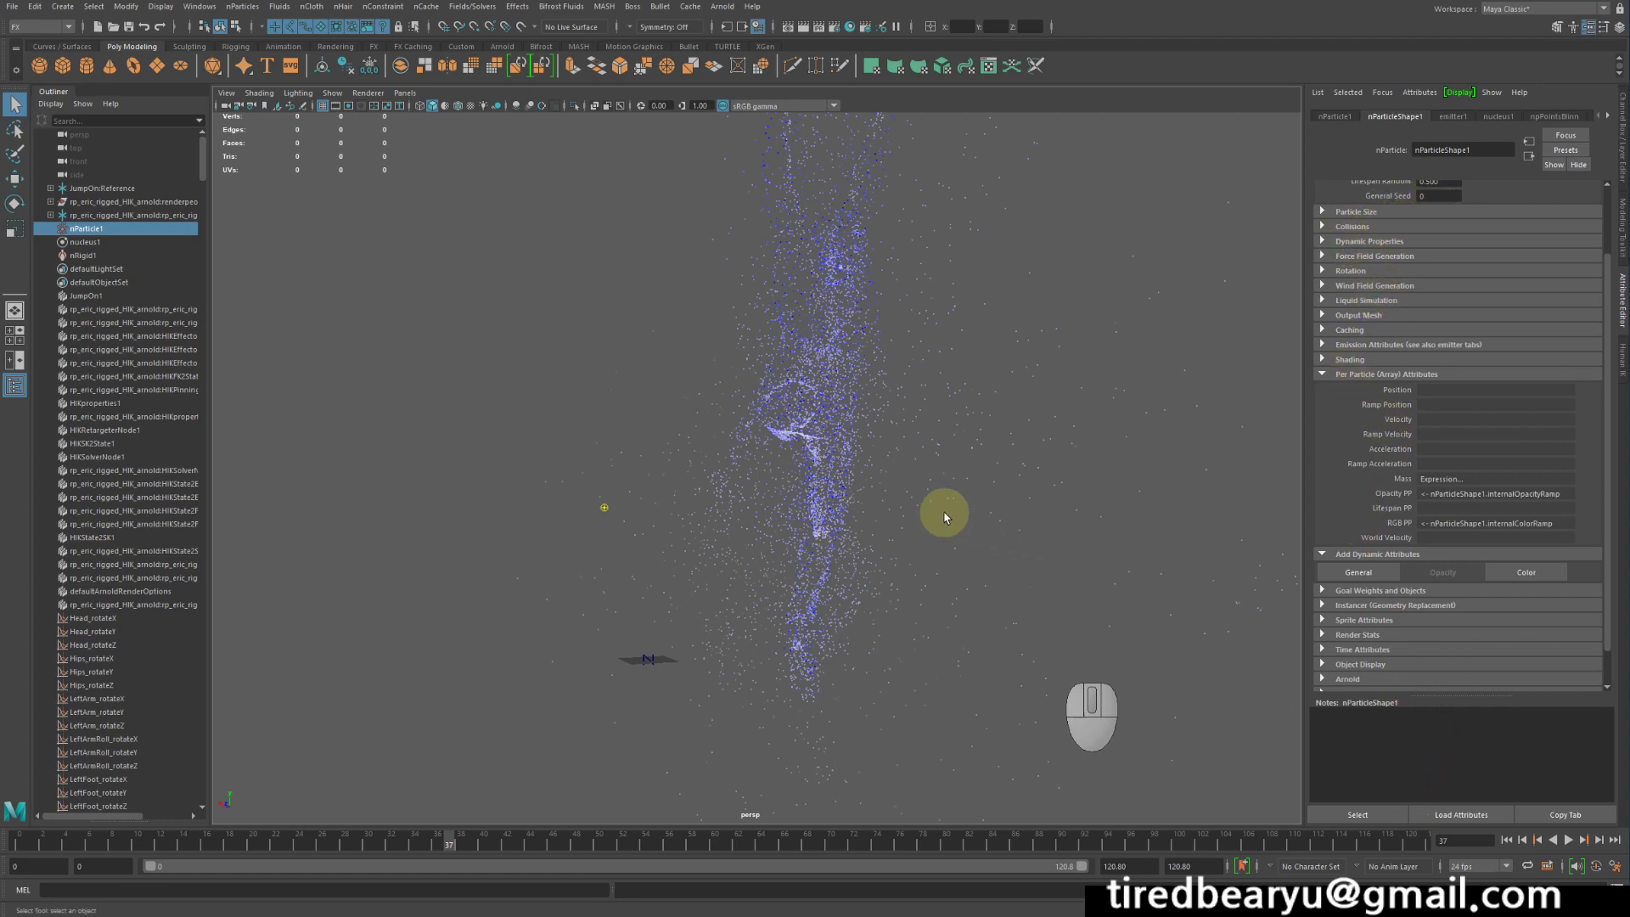
- Collapse the per-particle attributes and review the Particle Render Type options in the Shading settings, keeping Points
left_click_drag(760, 519, 823, 505, "alt")
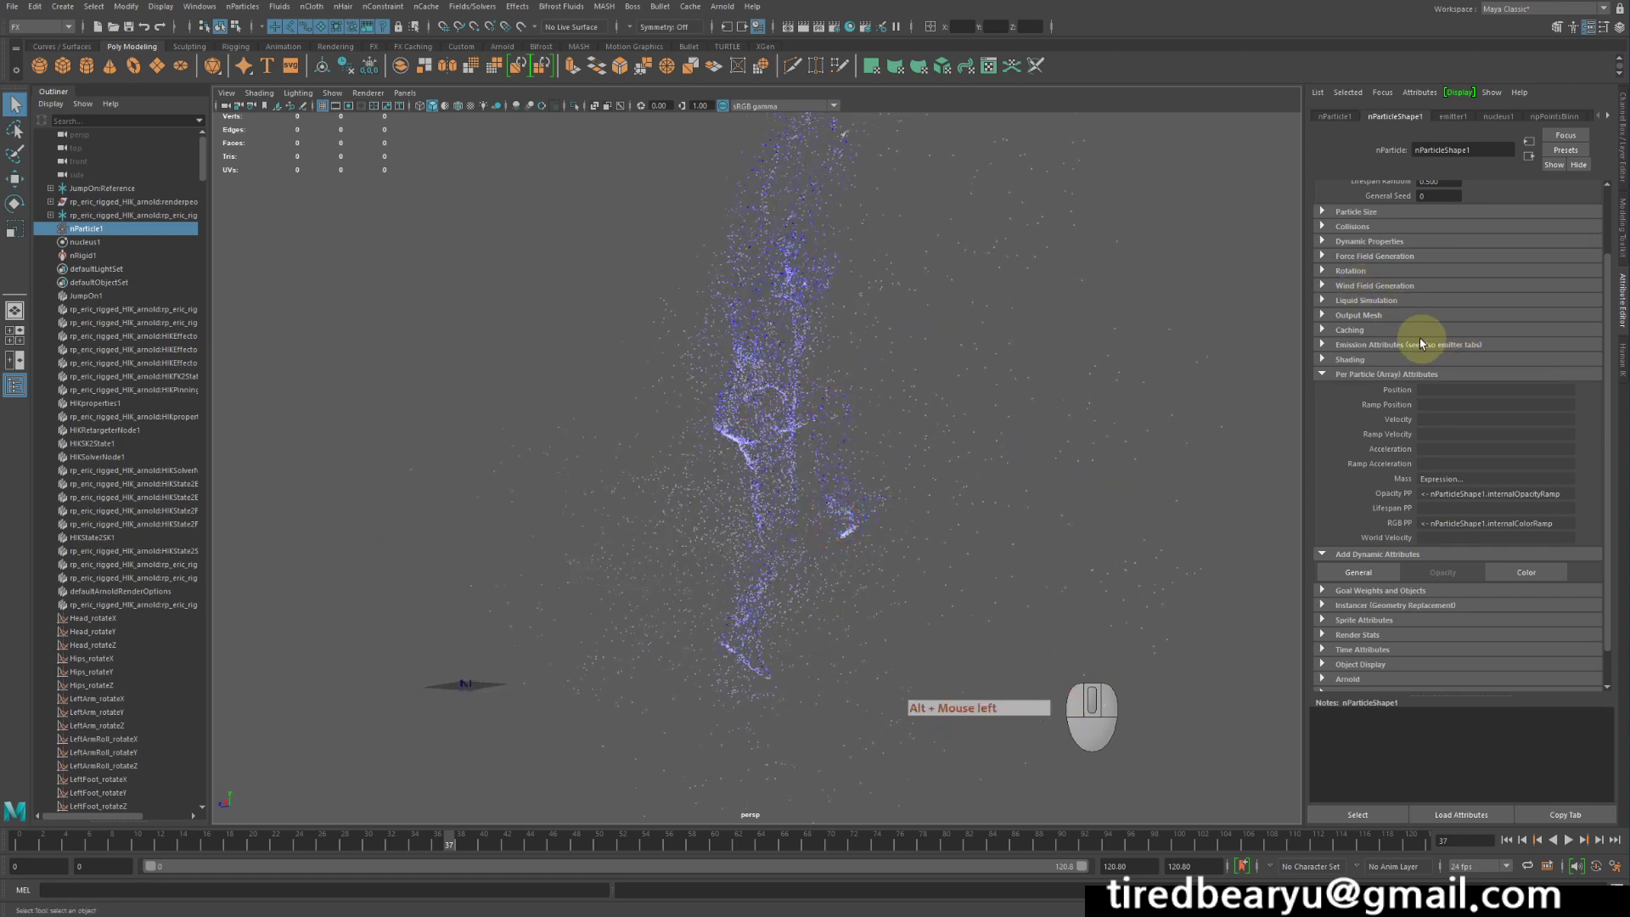
left_click(1360, 373)
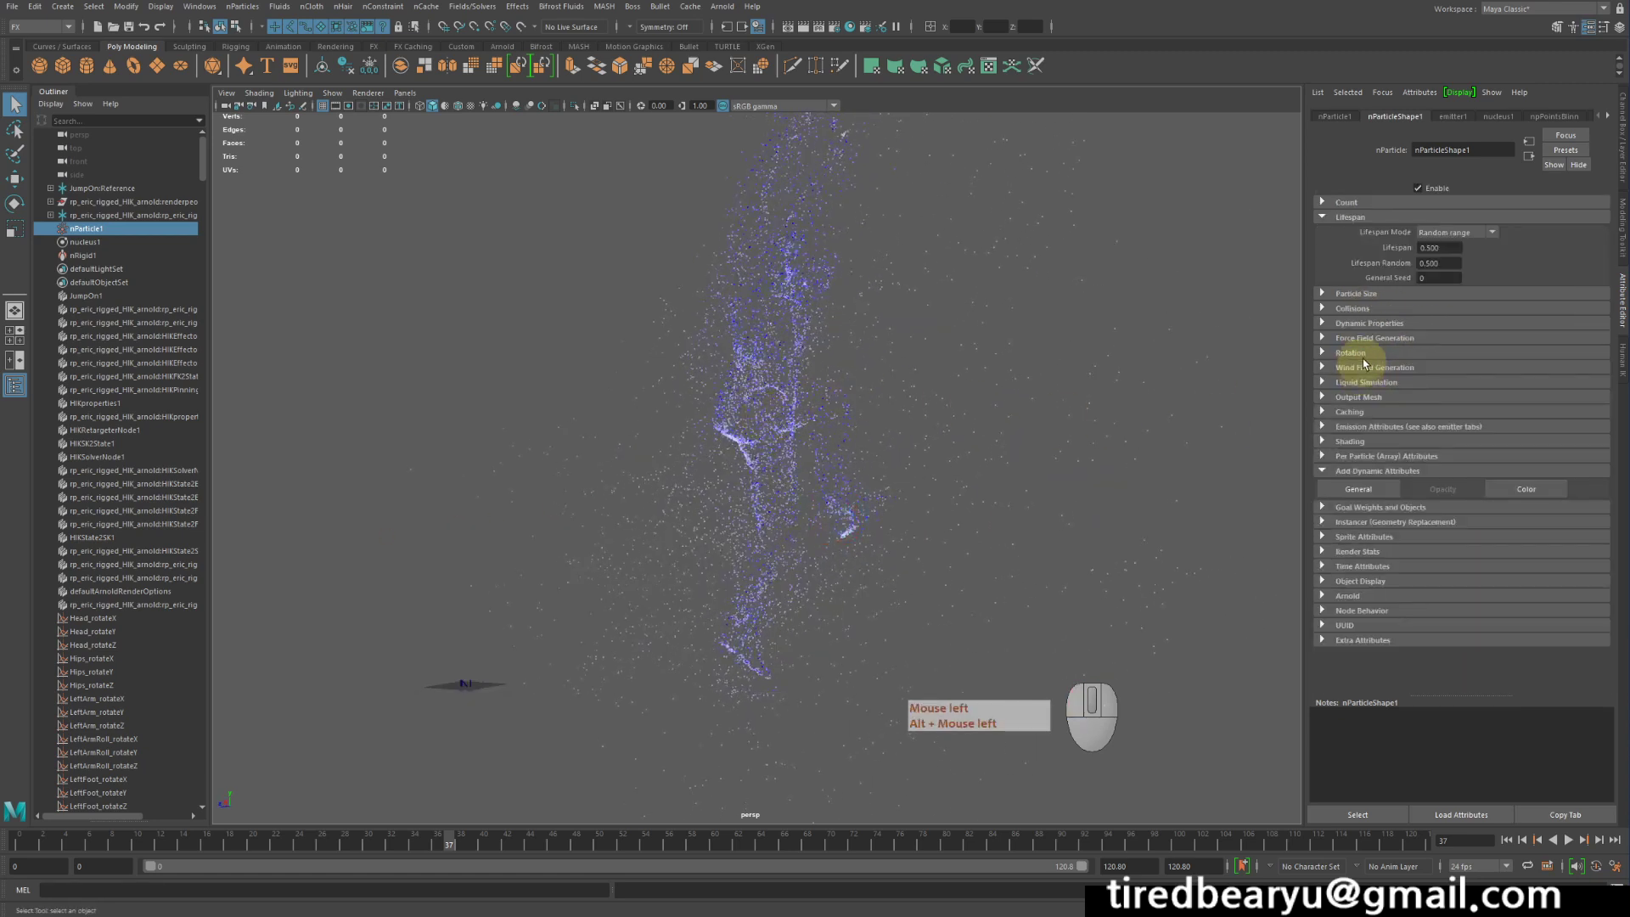
left_click(1358, 443)
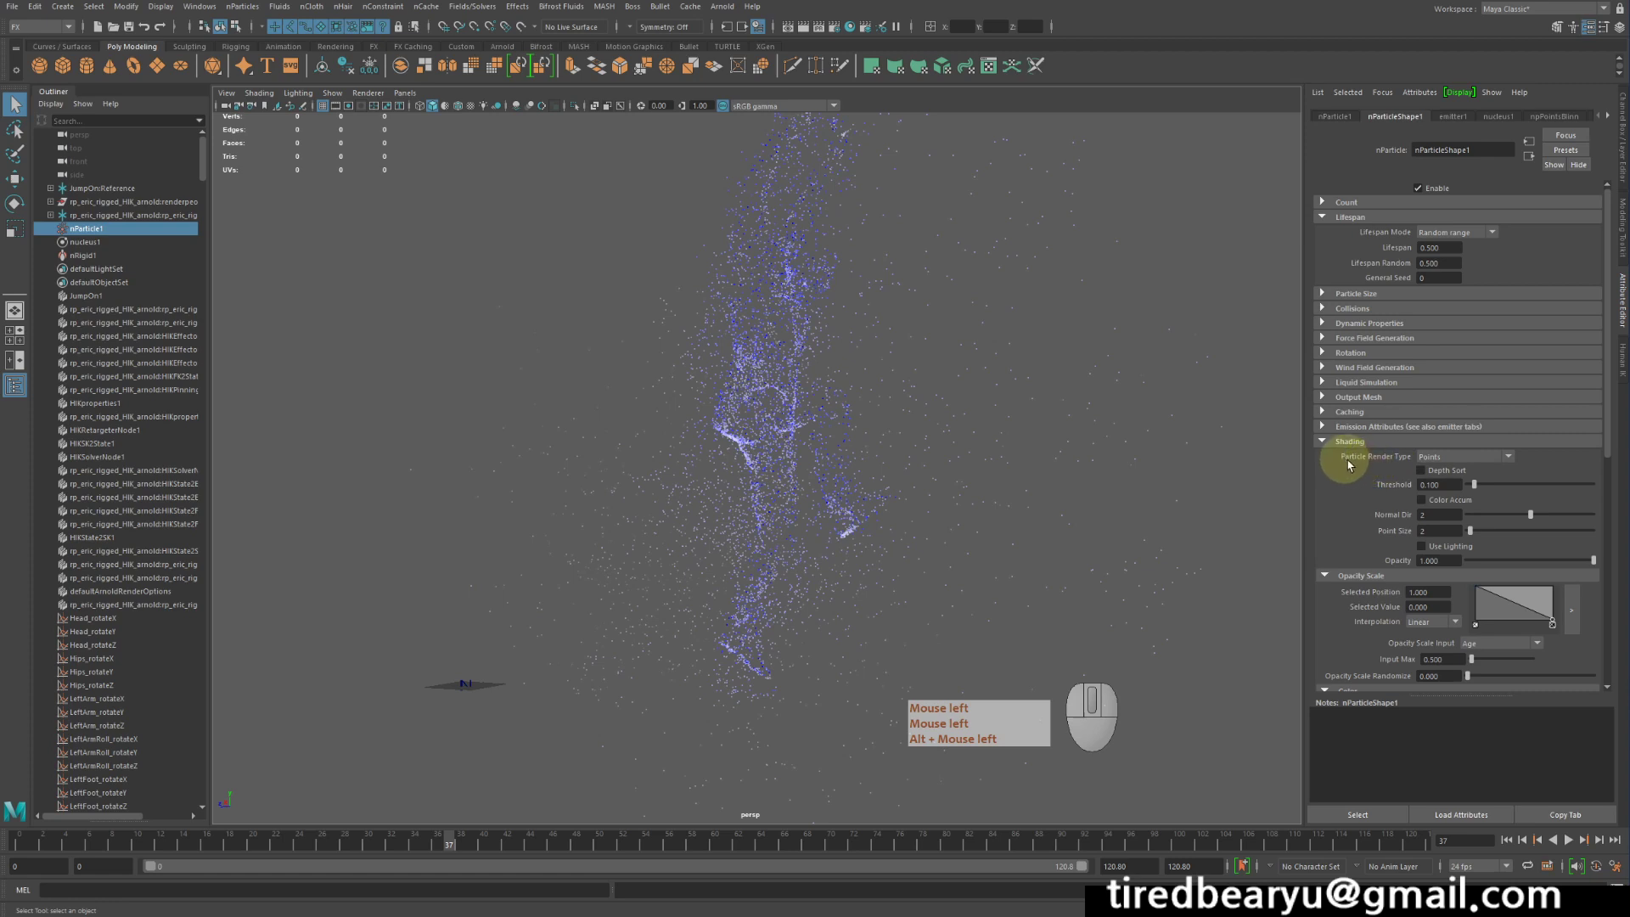
left_click(1456, 459)
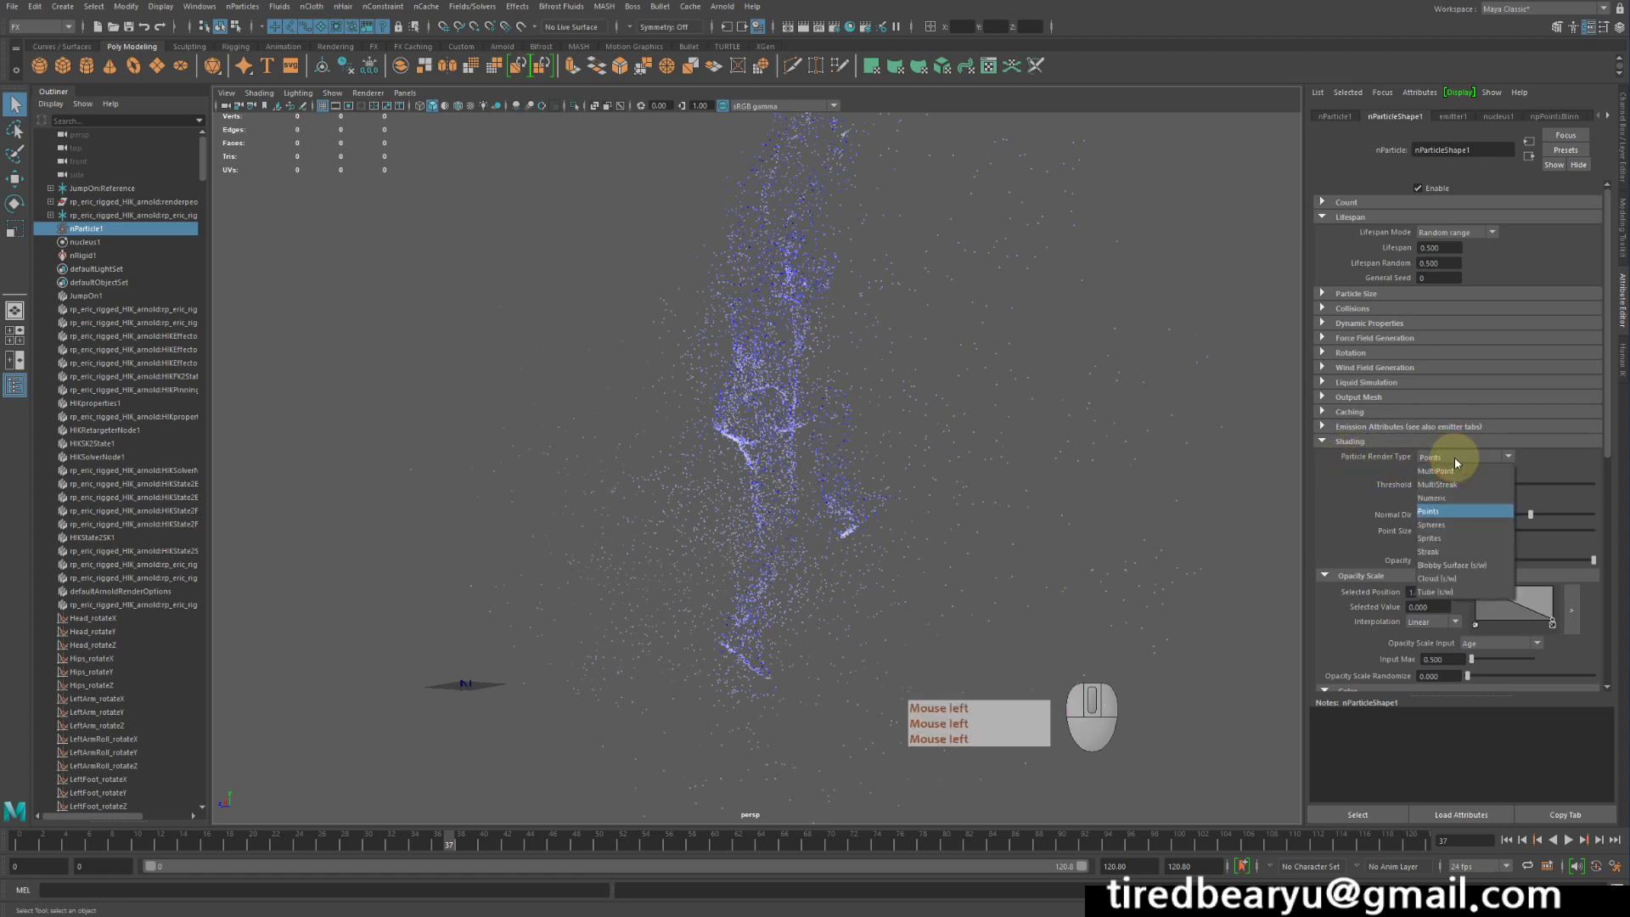
left_click(1452, 463)
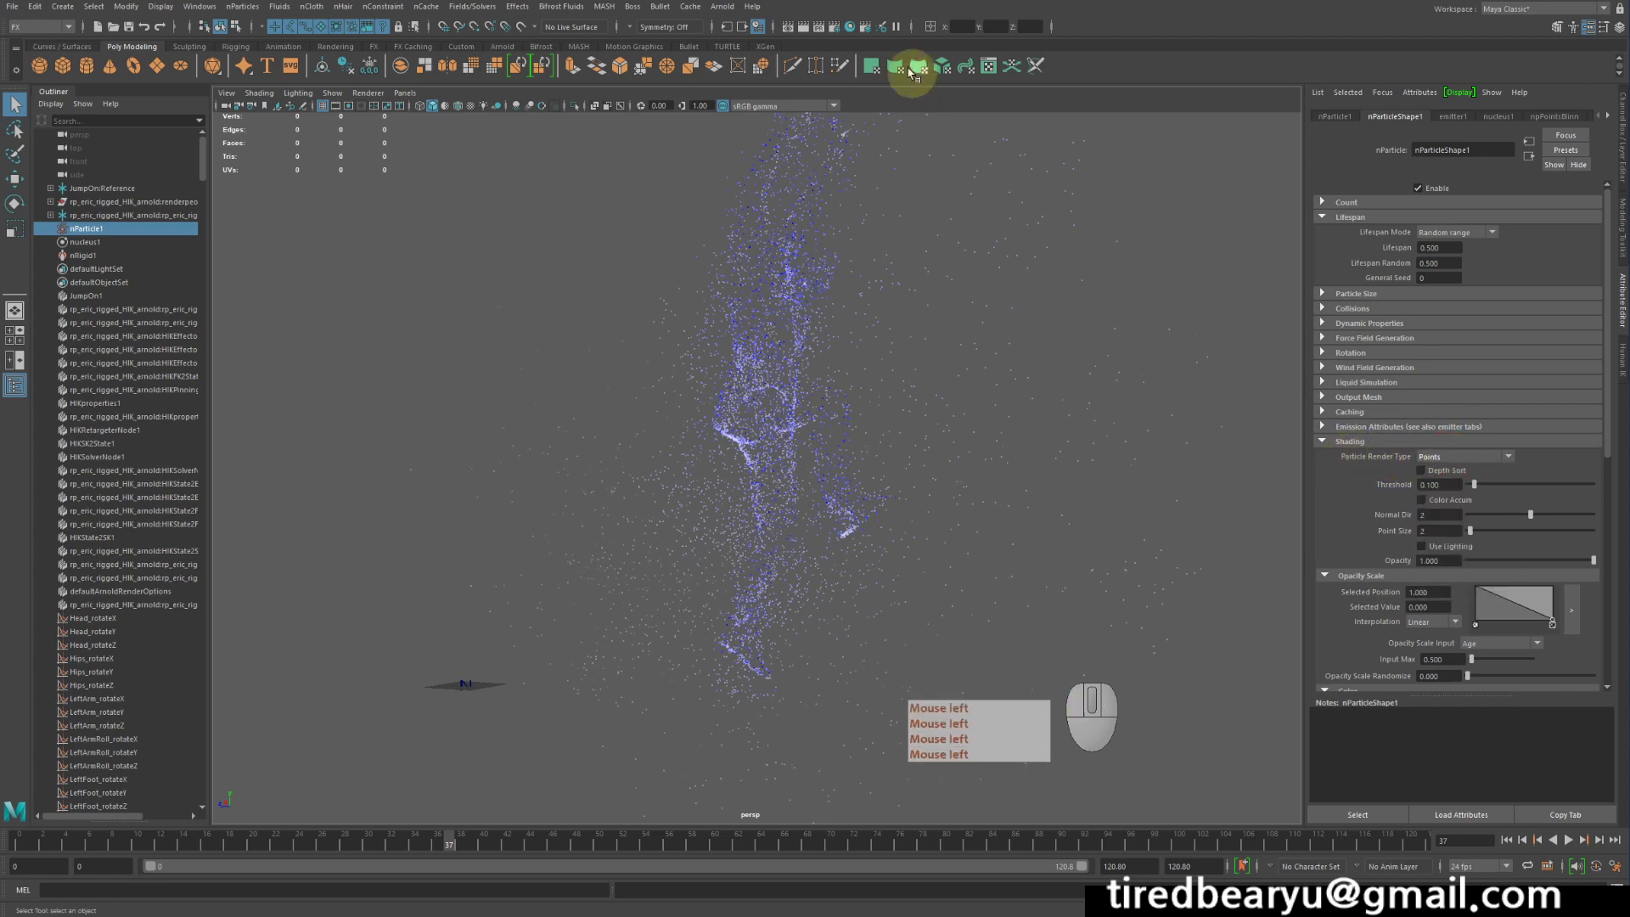
- Render the current frame with the Arnold Renderer and again with Maya Hardware 2.0
left_click(802, 29)
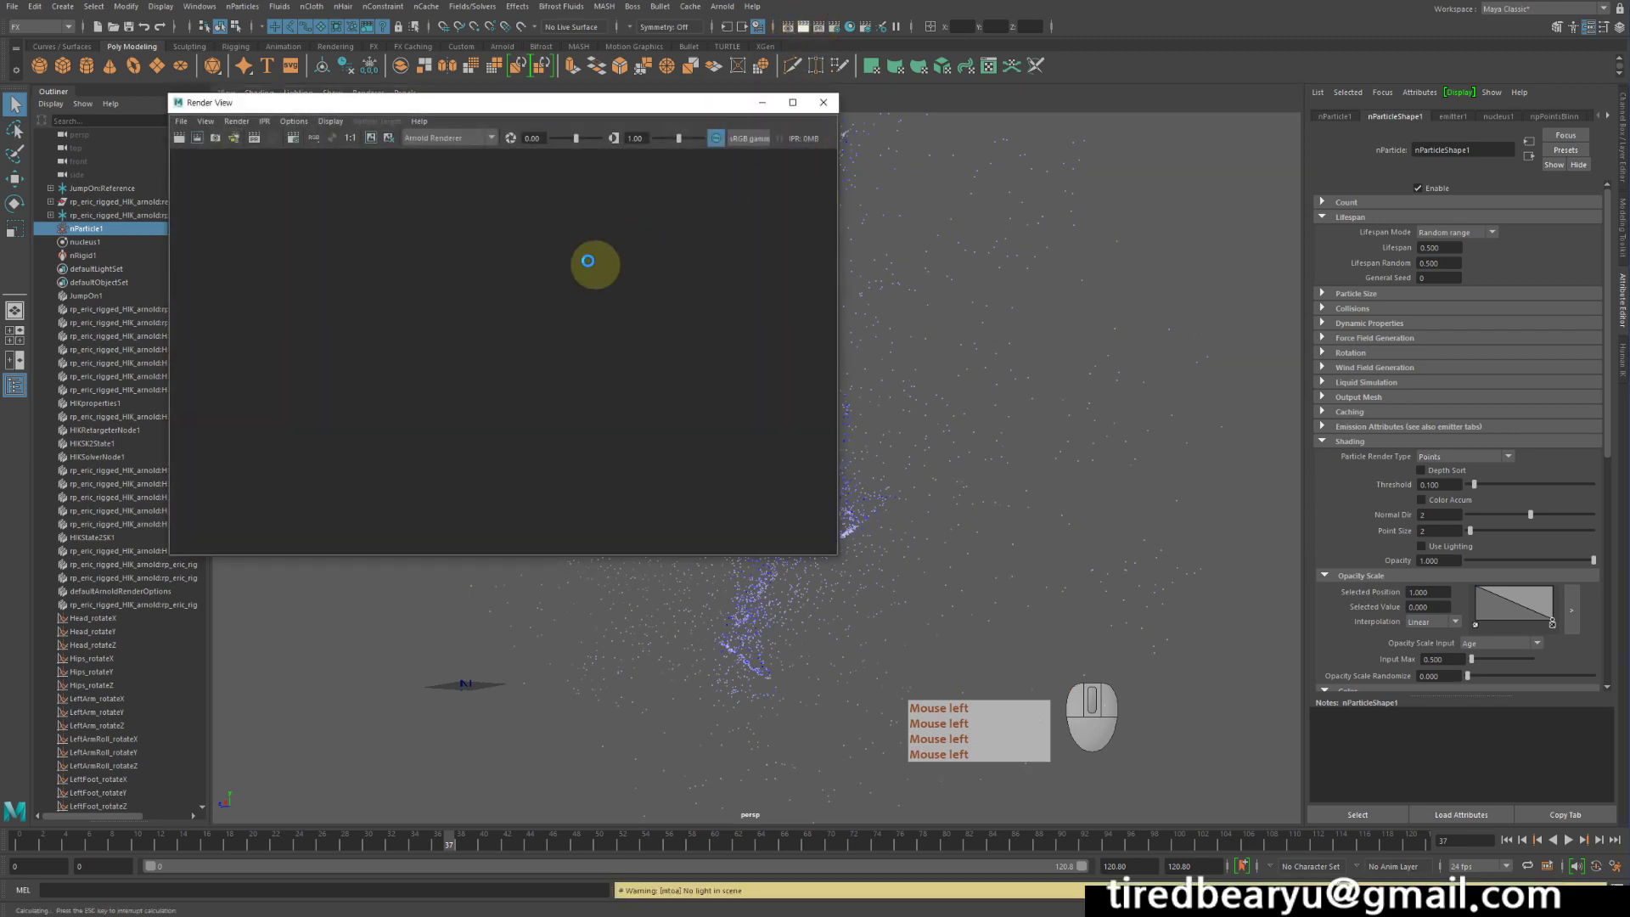
left_click(437, 137)
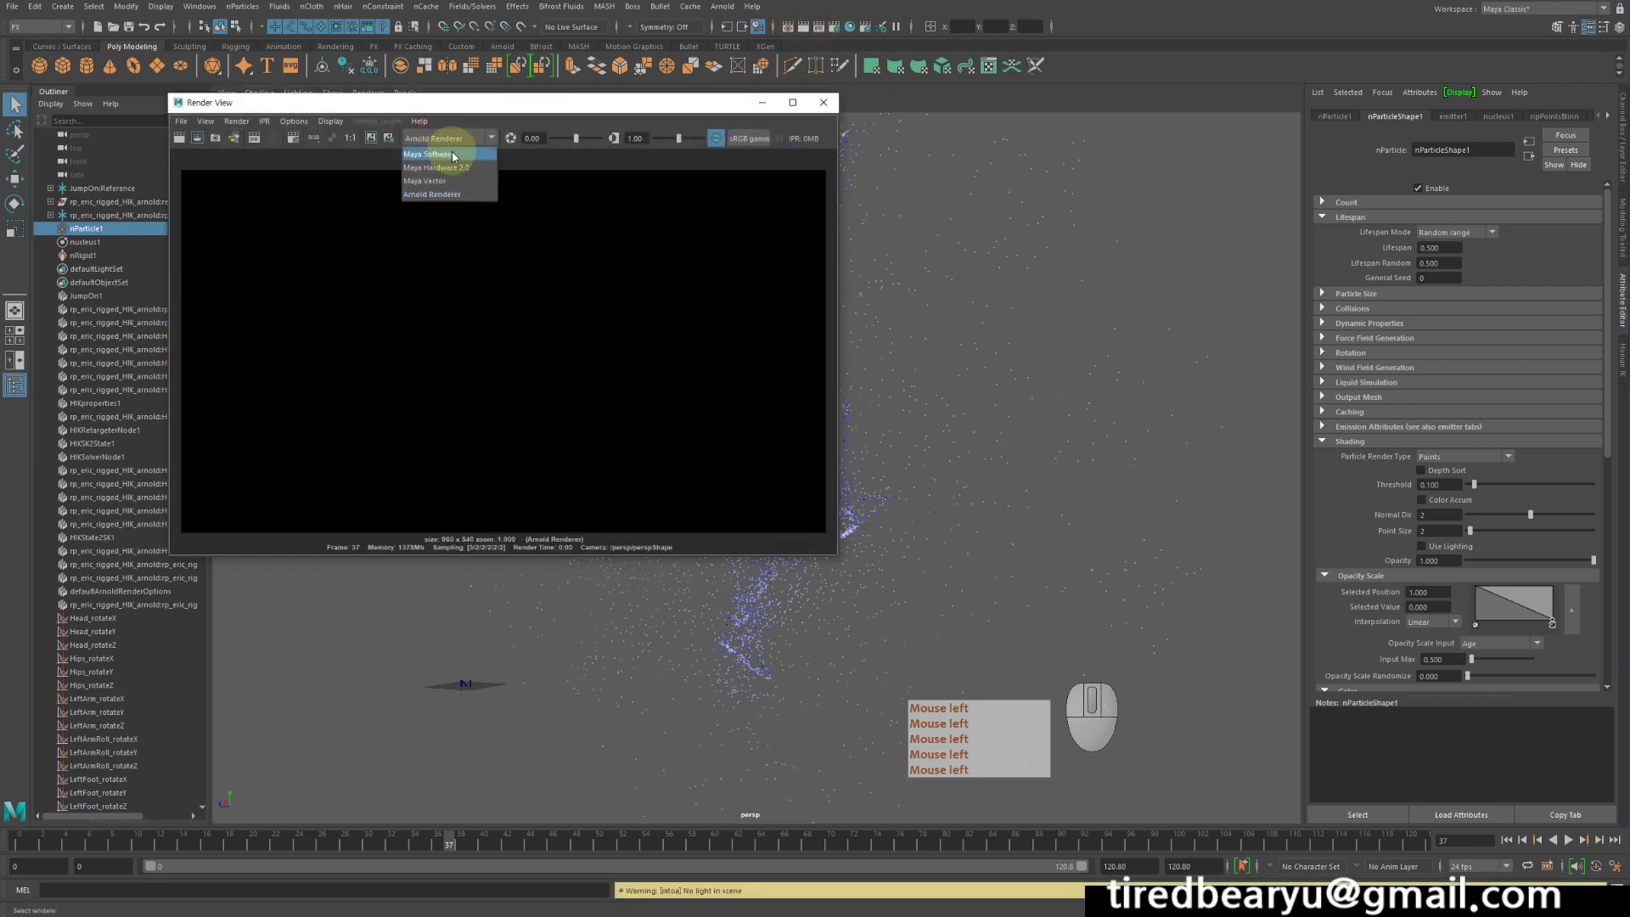
left_click(433, 168)
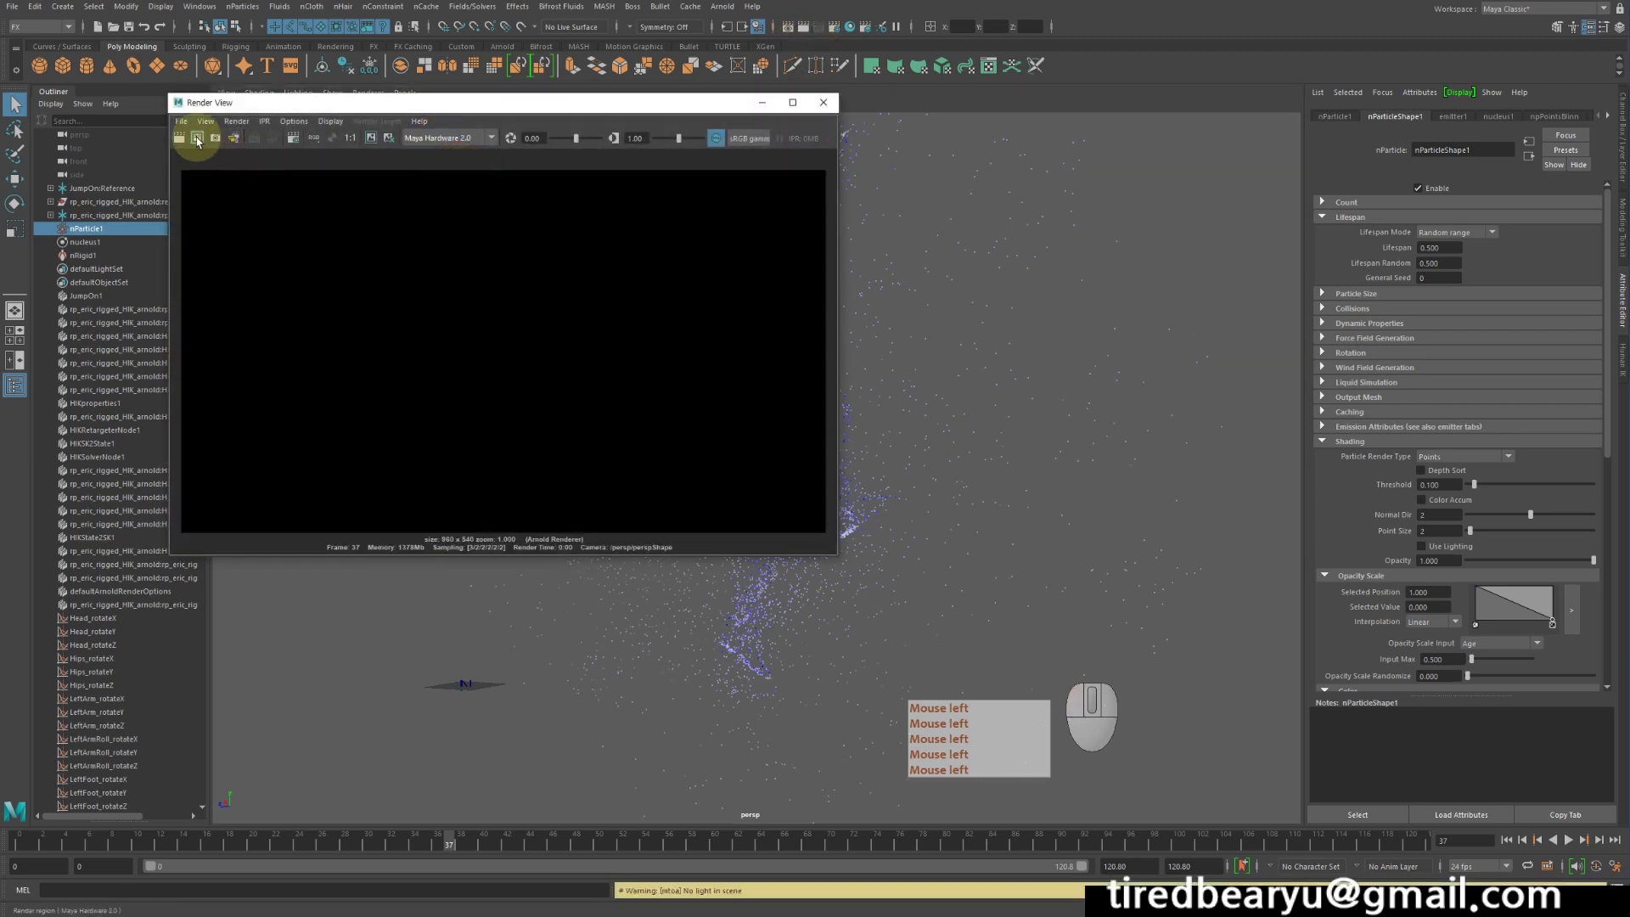
left_click(179, 137)
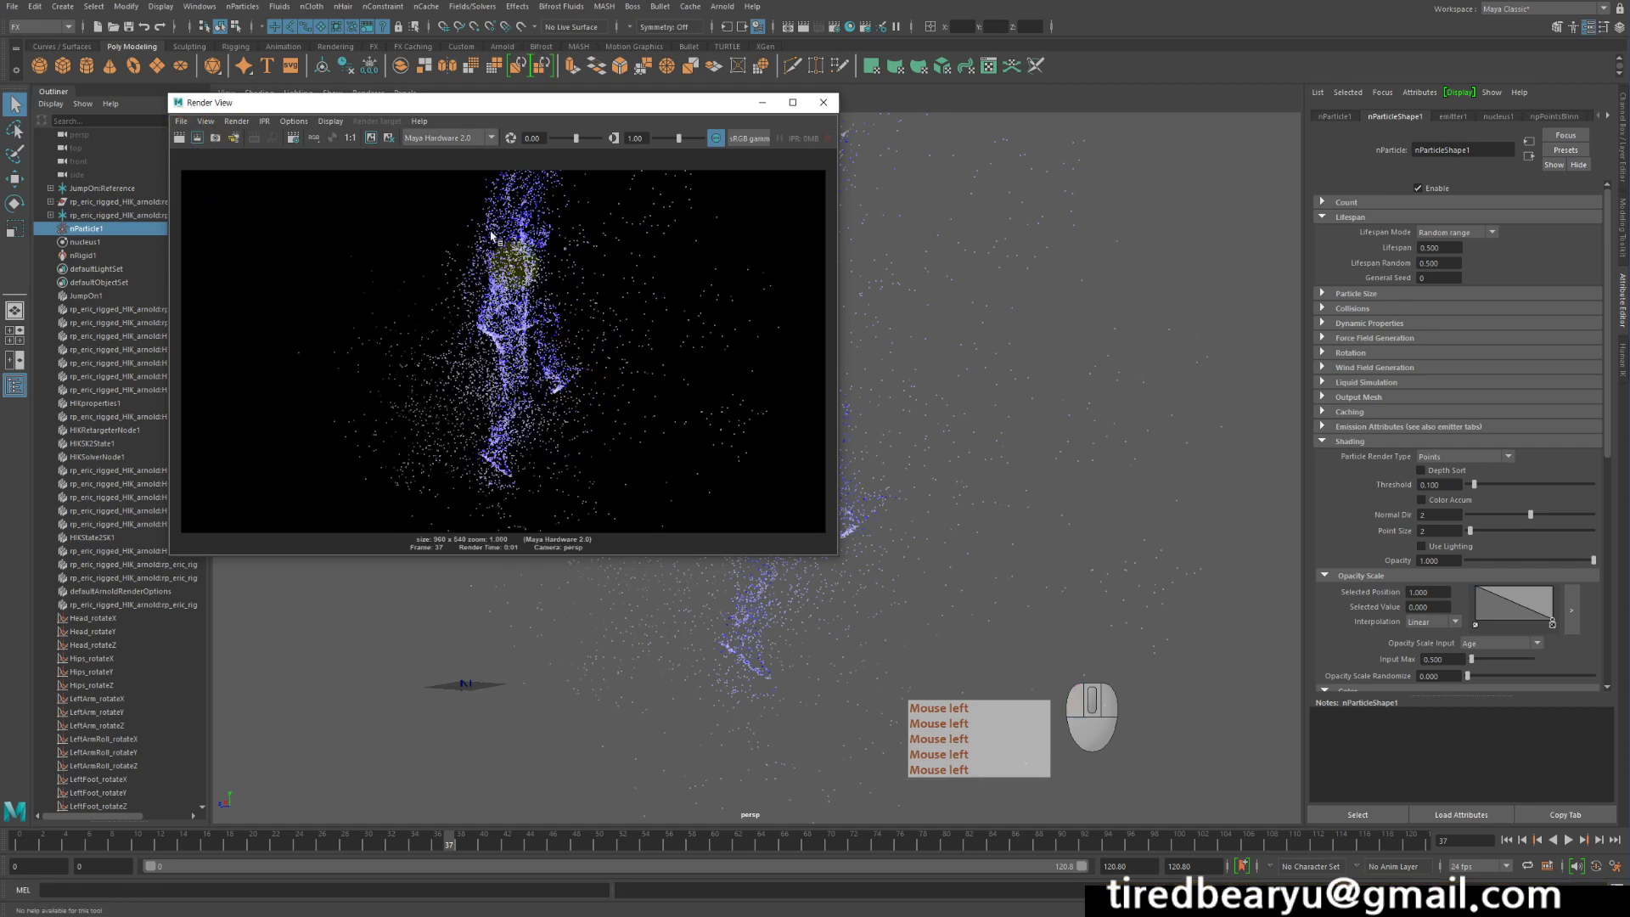
- Switch the renderer to Maya Software and render the frame with the point particles
left_click(435, 138)
left_click(431, 152)
left_click(179, 137)
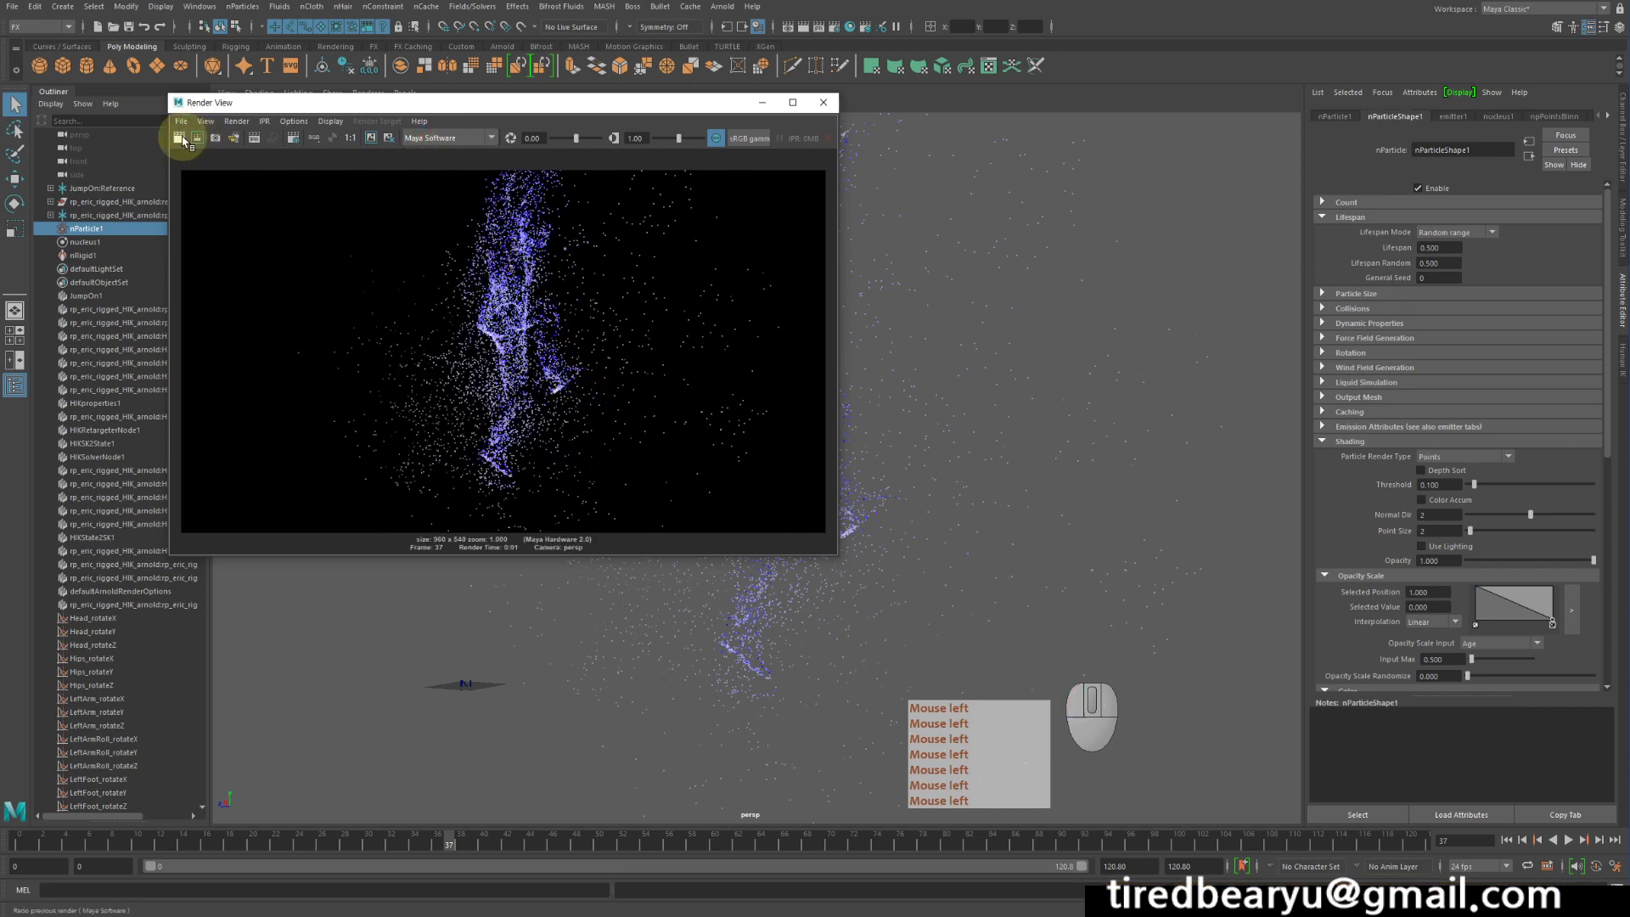
- Change the Particle Render Type to Blobby Surface (s/w), test-render it with Maya Software and close the Render View
left_click(1462, 461)
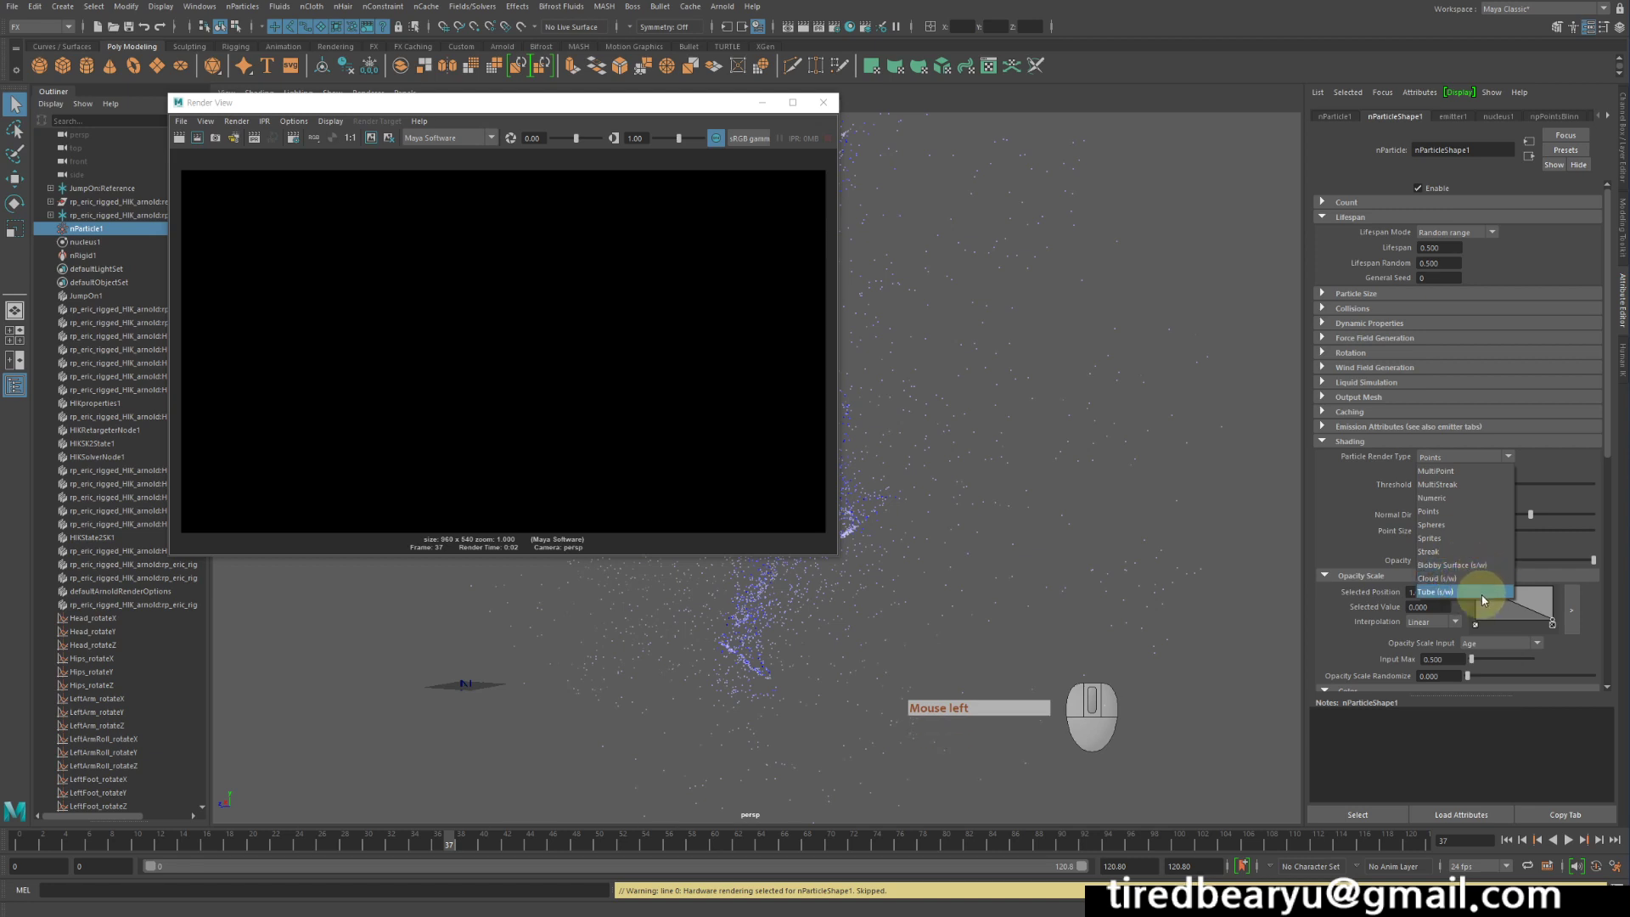
left_click(1467, 566)
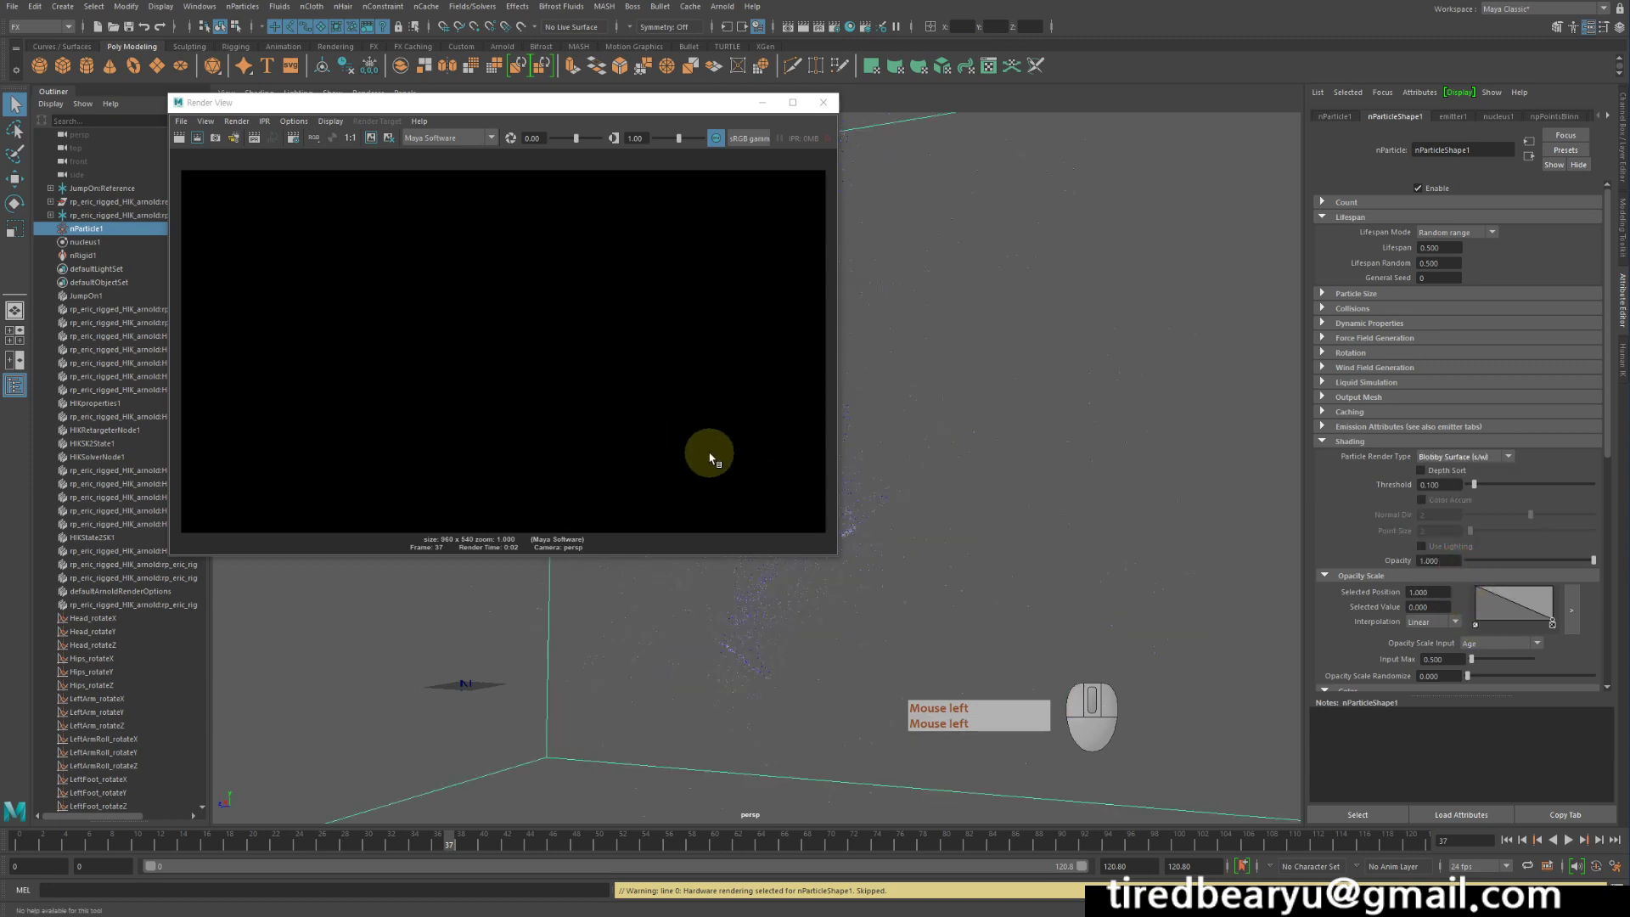
left_click(443, 139)
left_click(440, 140)
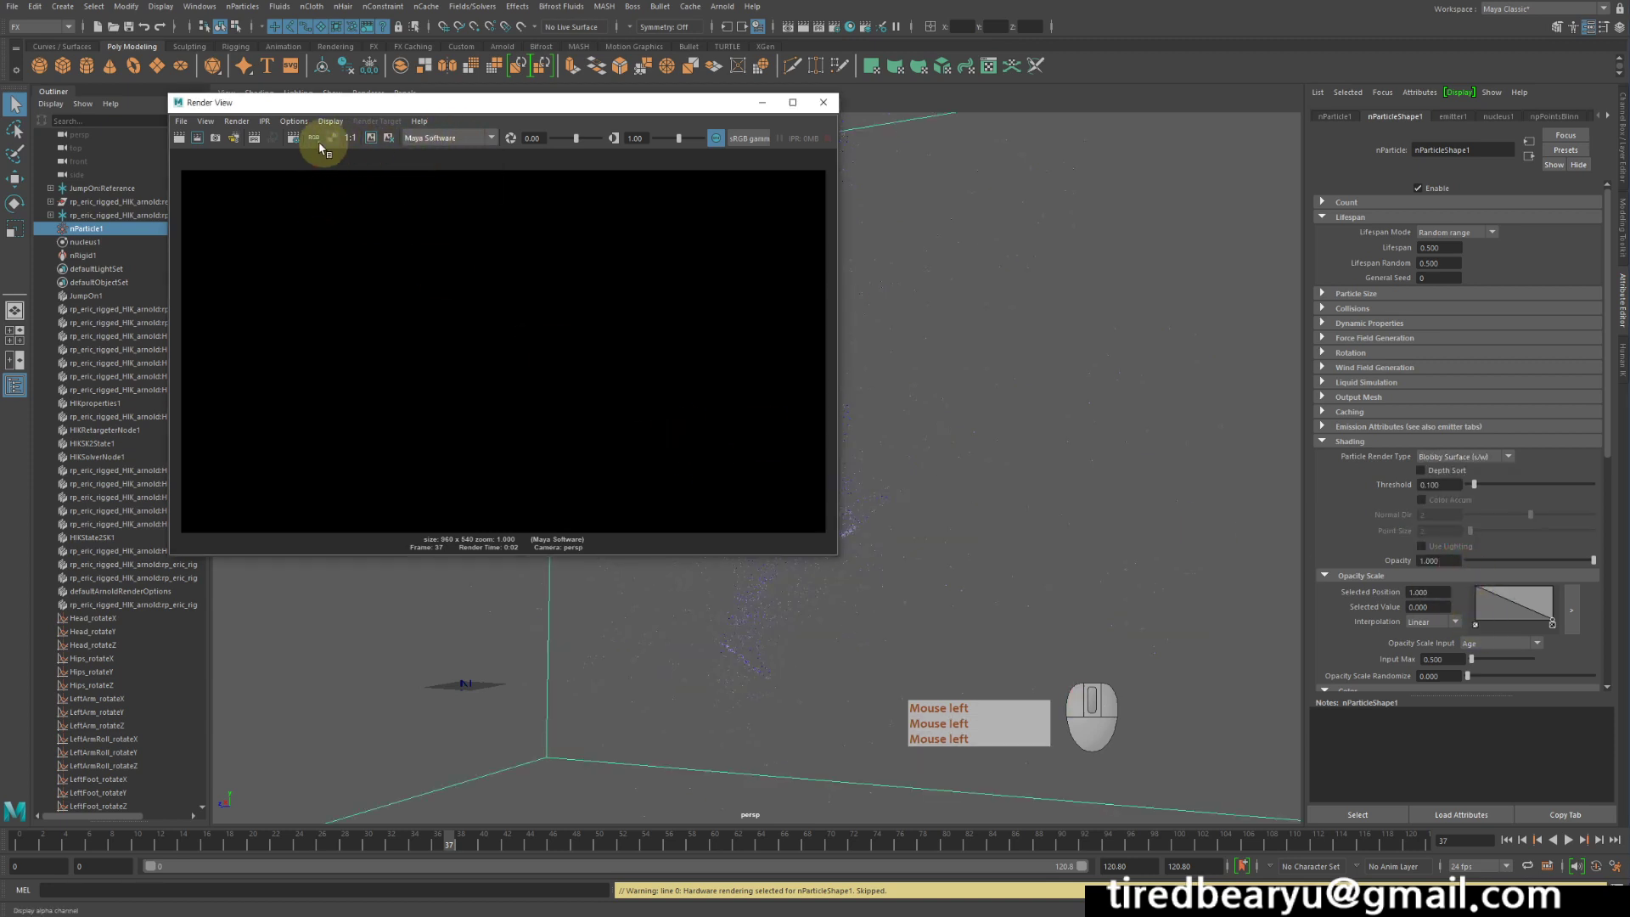
left_click(179, 138)
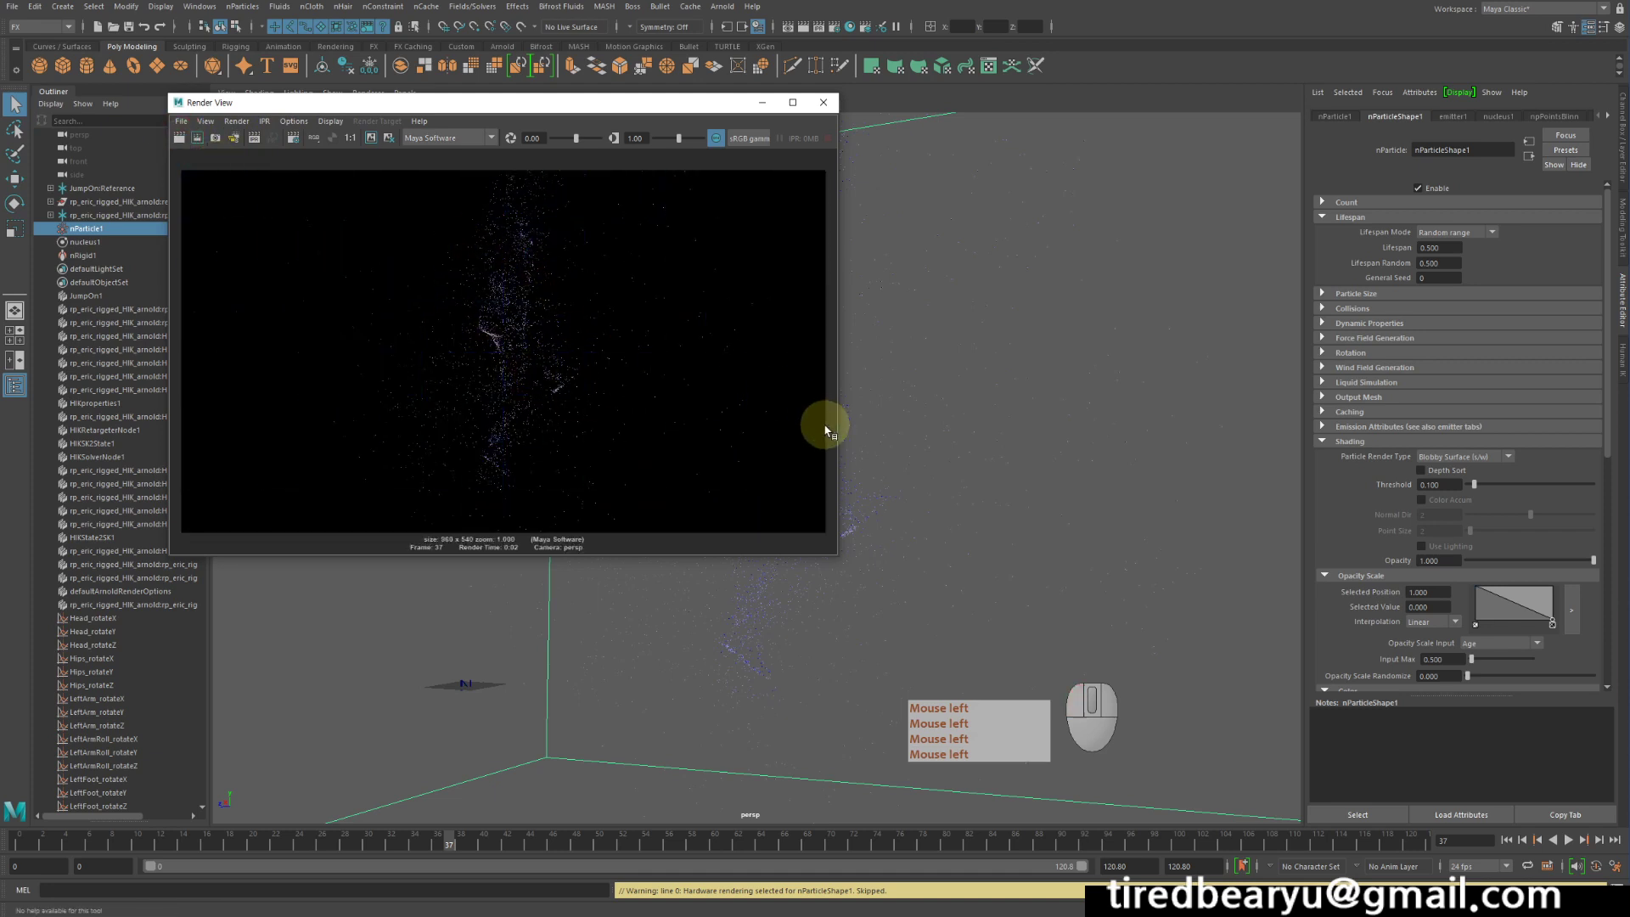
left_click(824, 106)
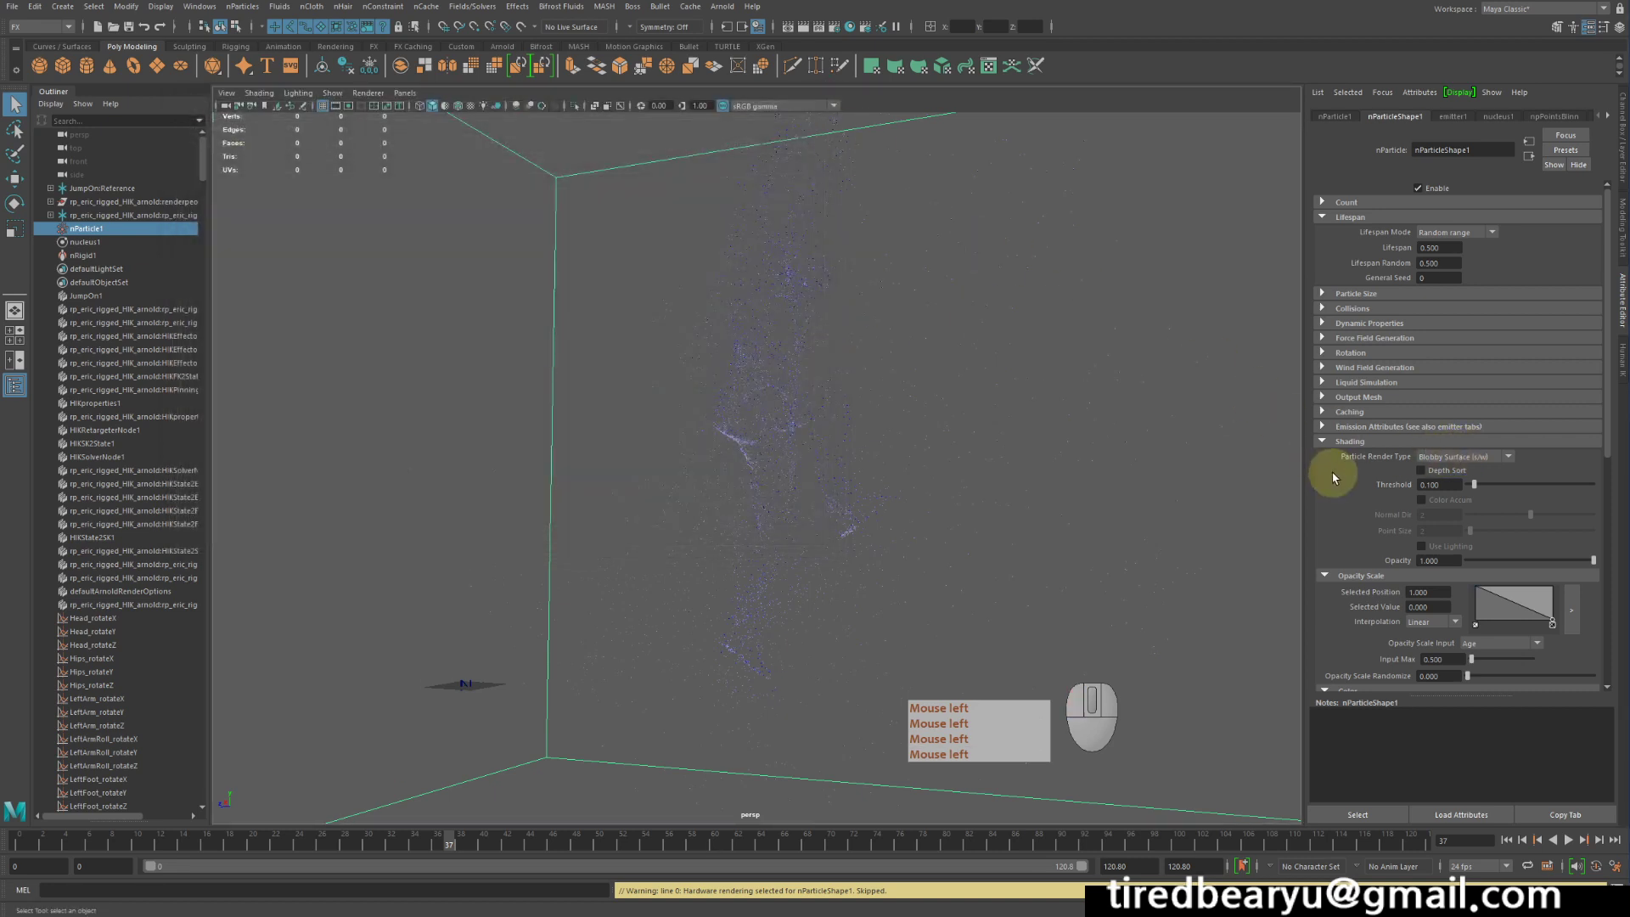